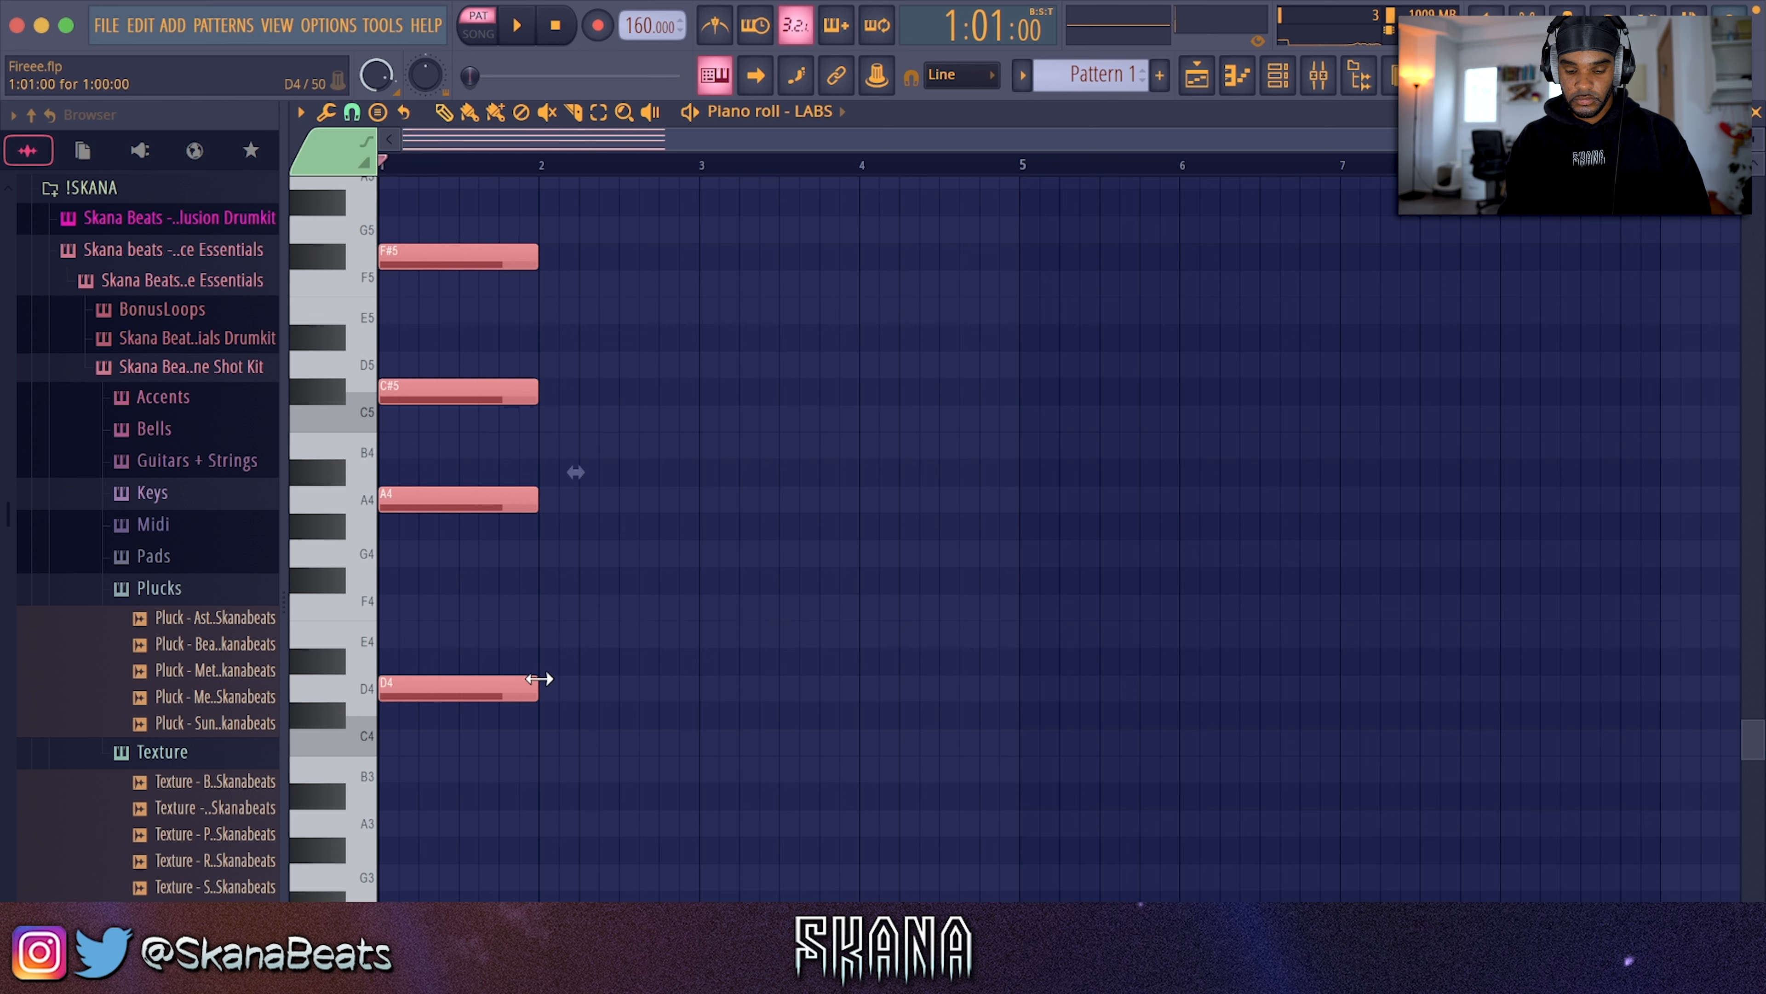
Duplicate the chord into bar 2, remove the F#5 note from the bar 1 chord and audition the change
right_click(487, 254)
key(space)
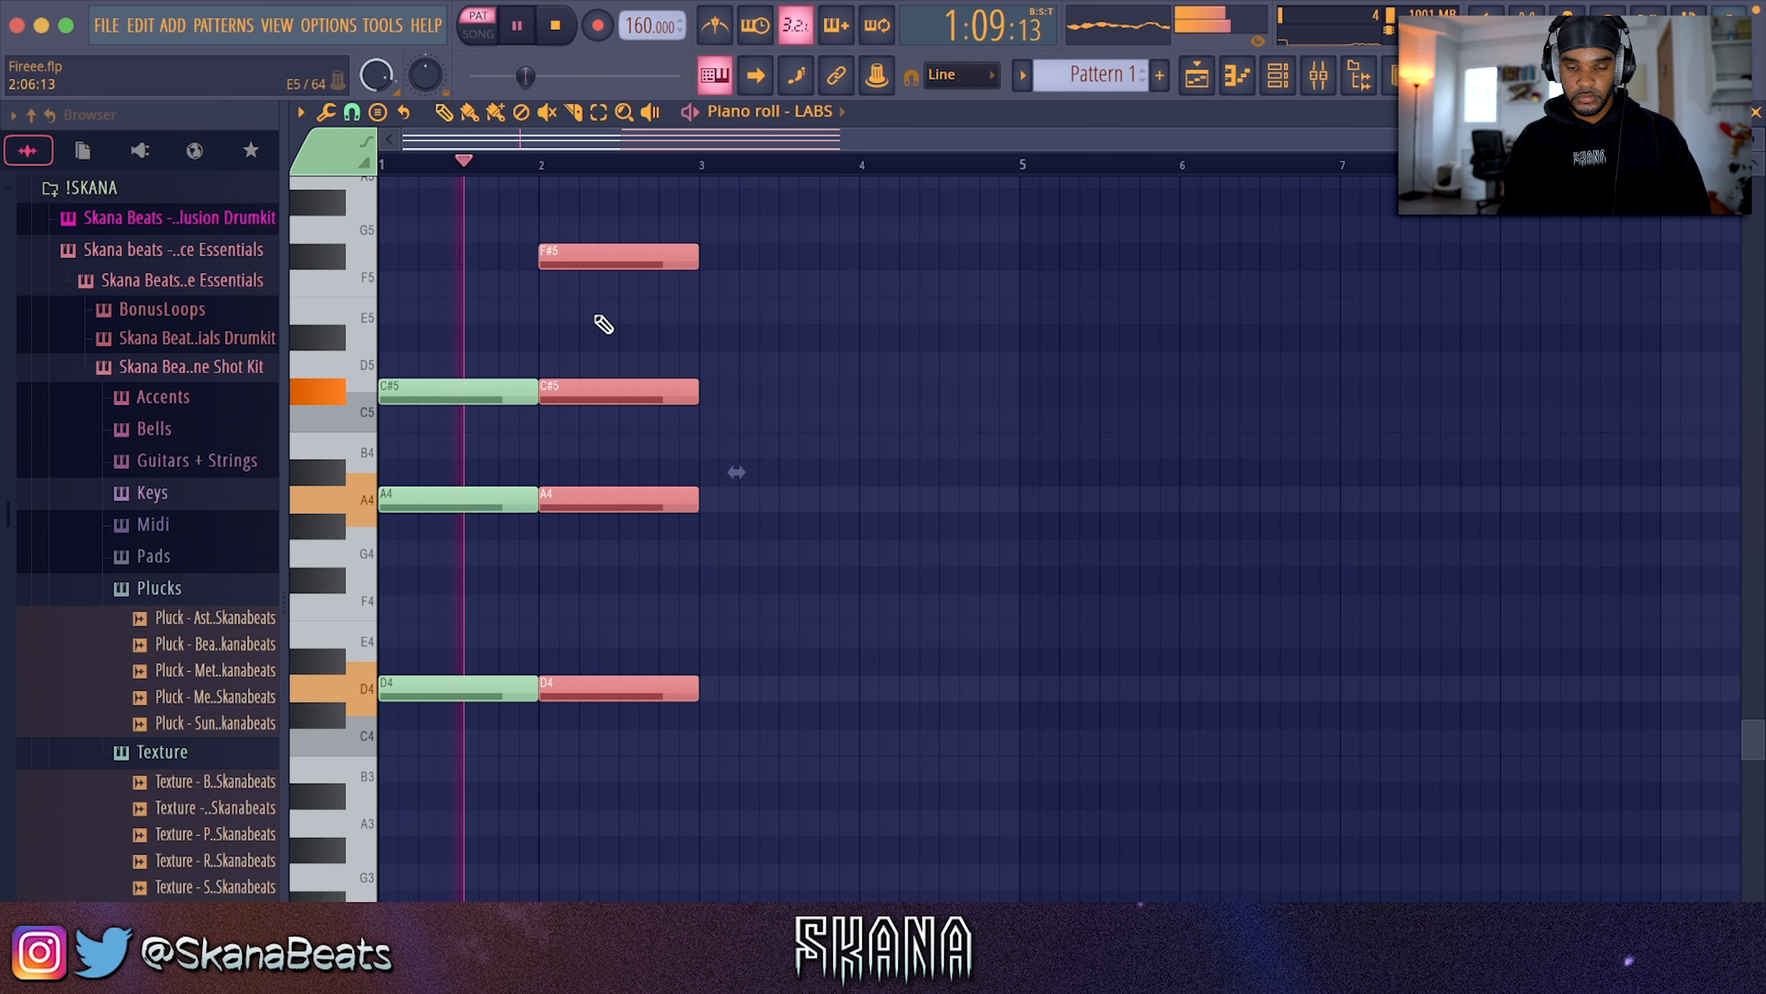
key(super+d)
key(space)
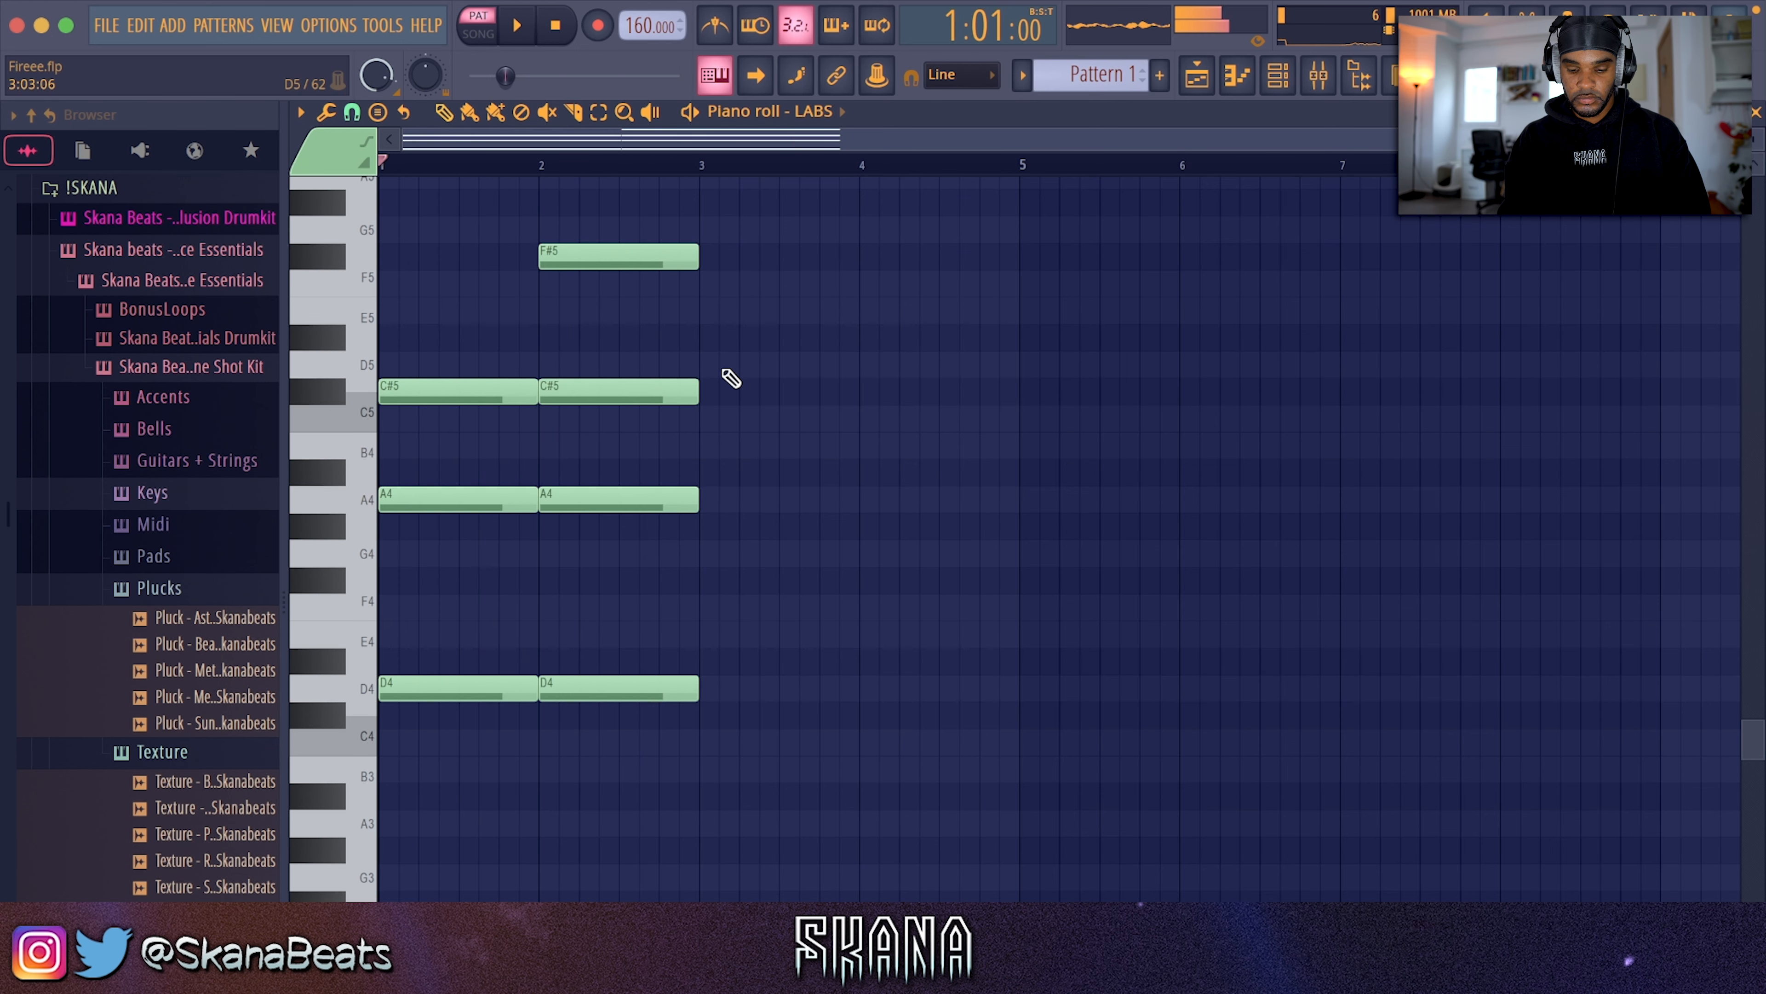
Build a C#4, G#4, B4 and F5 chord in bar 3 and repeat it in bar 4 with D5 on top
click(716, 725)
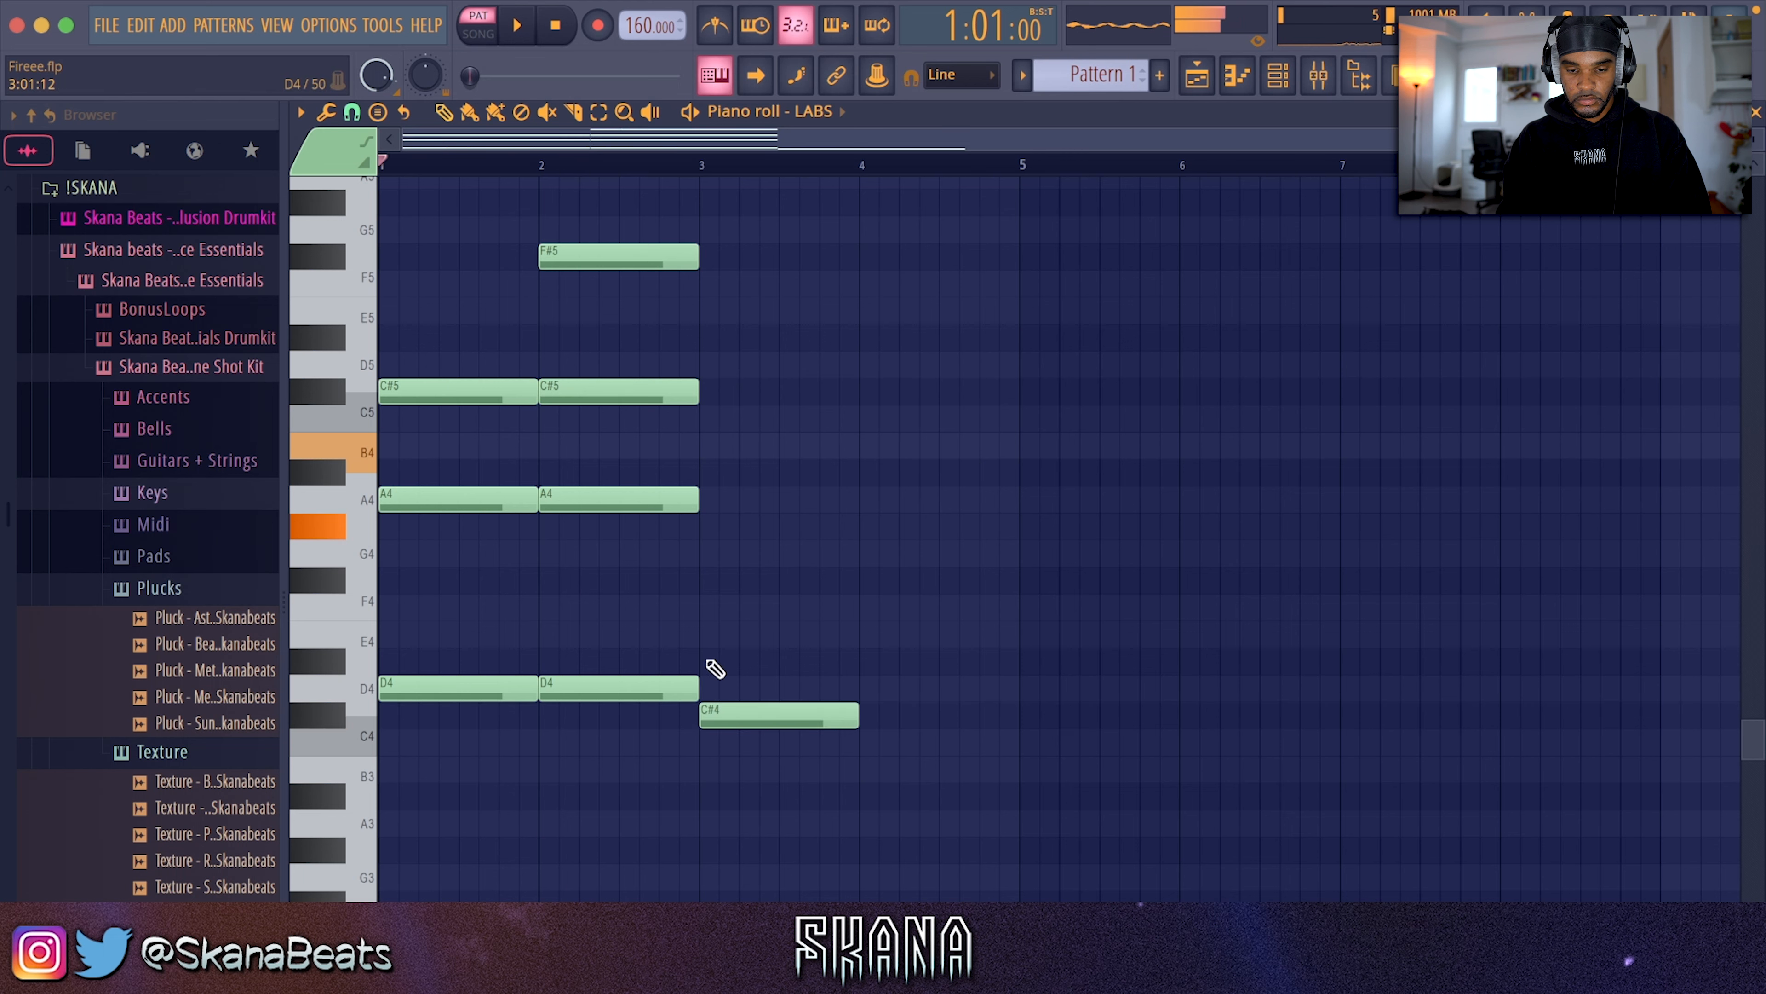
click(701, 531)
drag(702, 417, 703, 448)
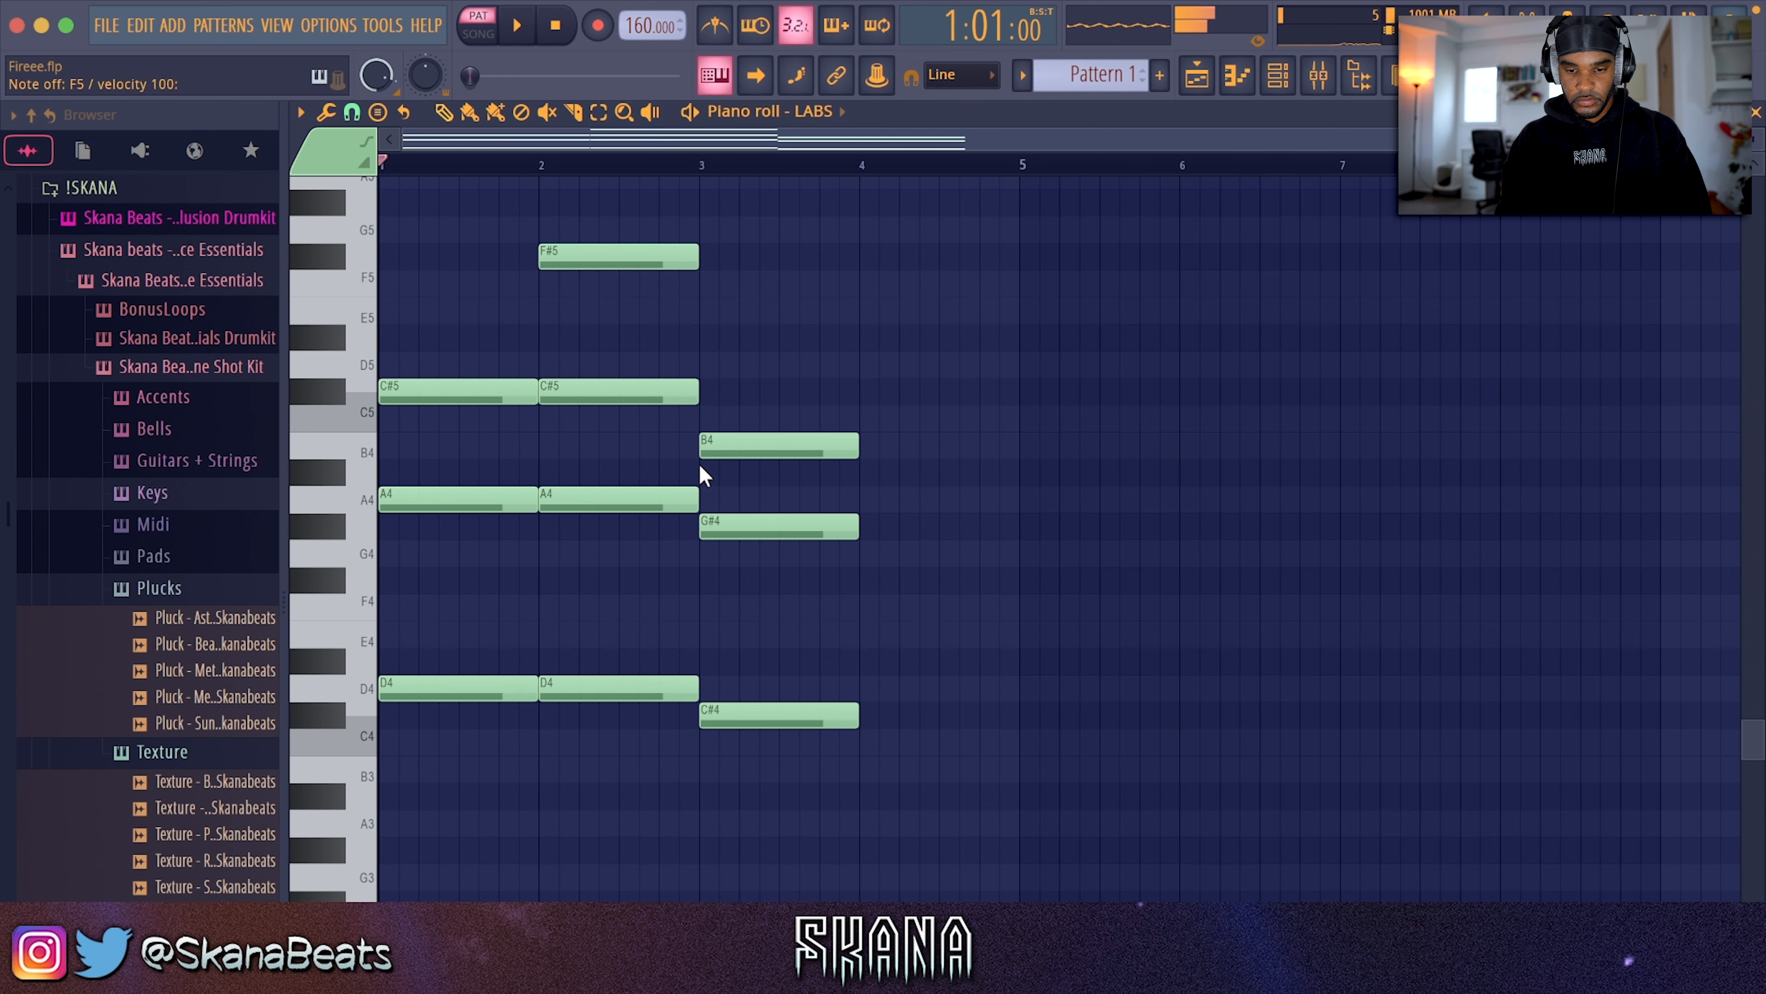
click(700, 283)
drag(911, 324, 911, 376)
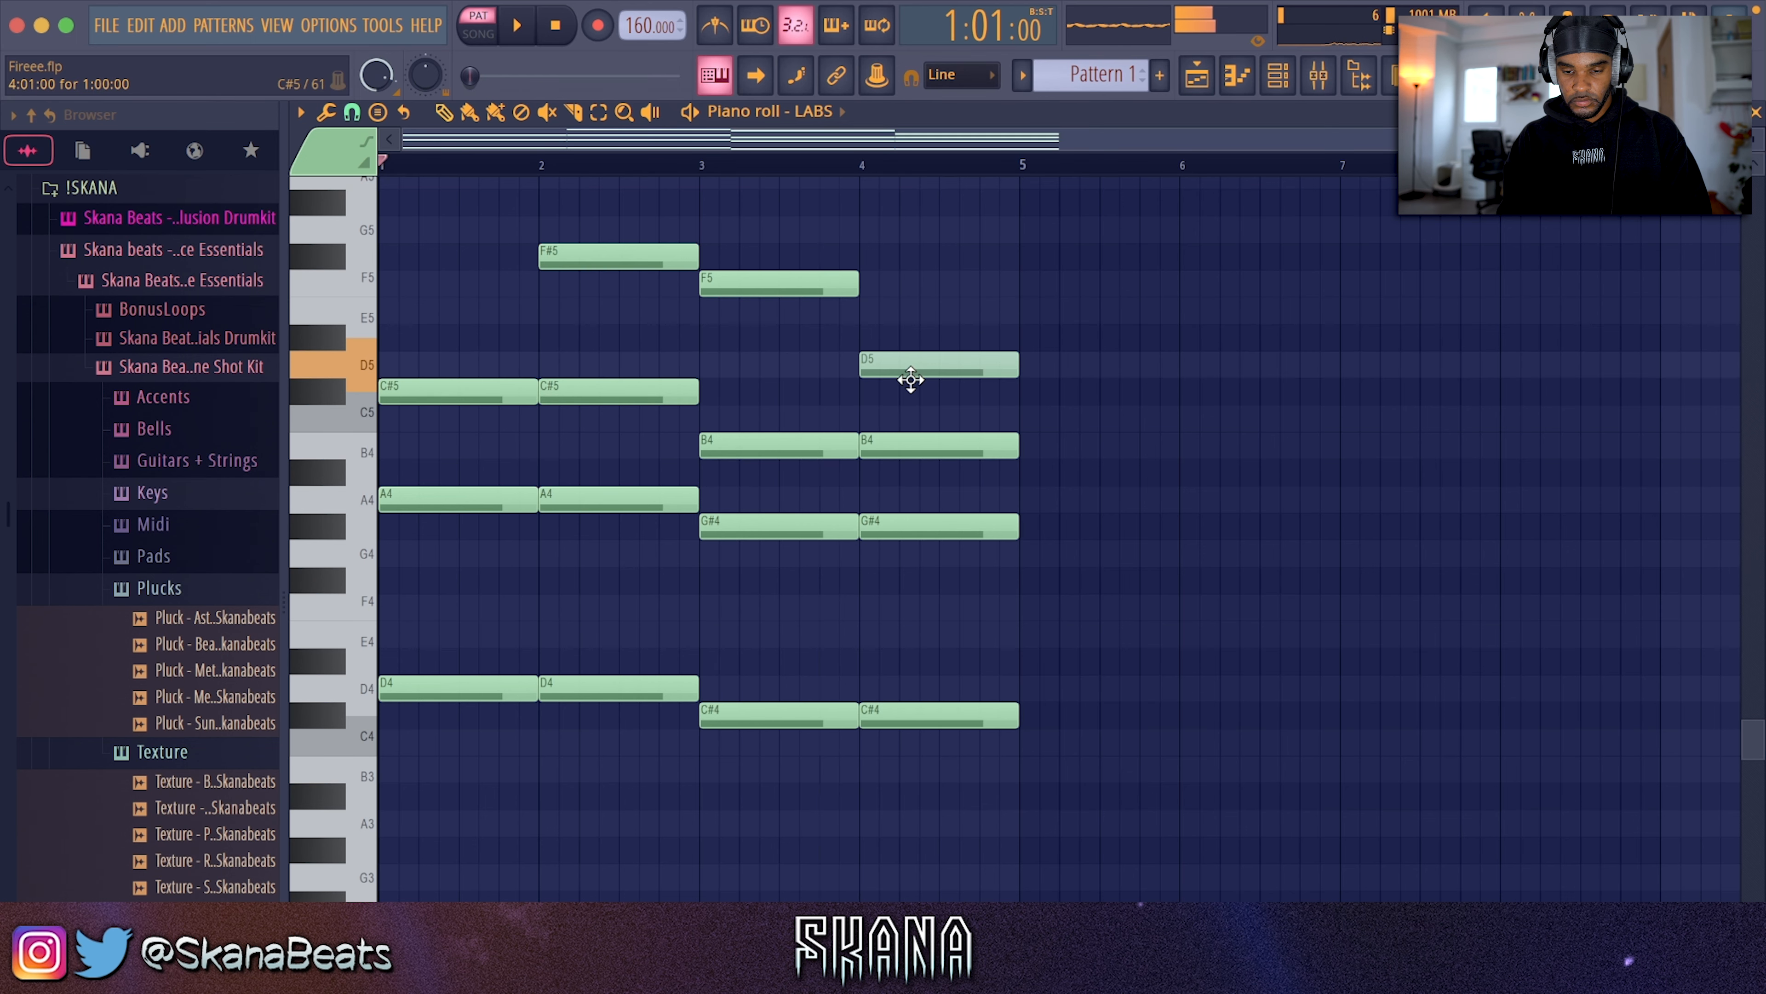
key(space)
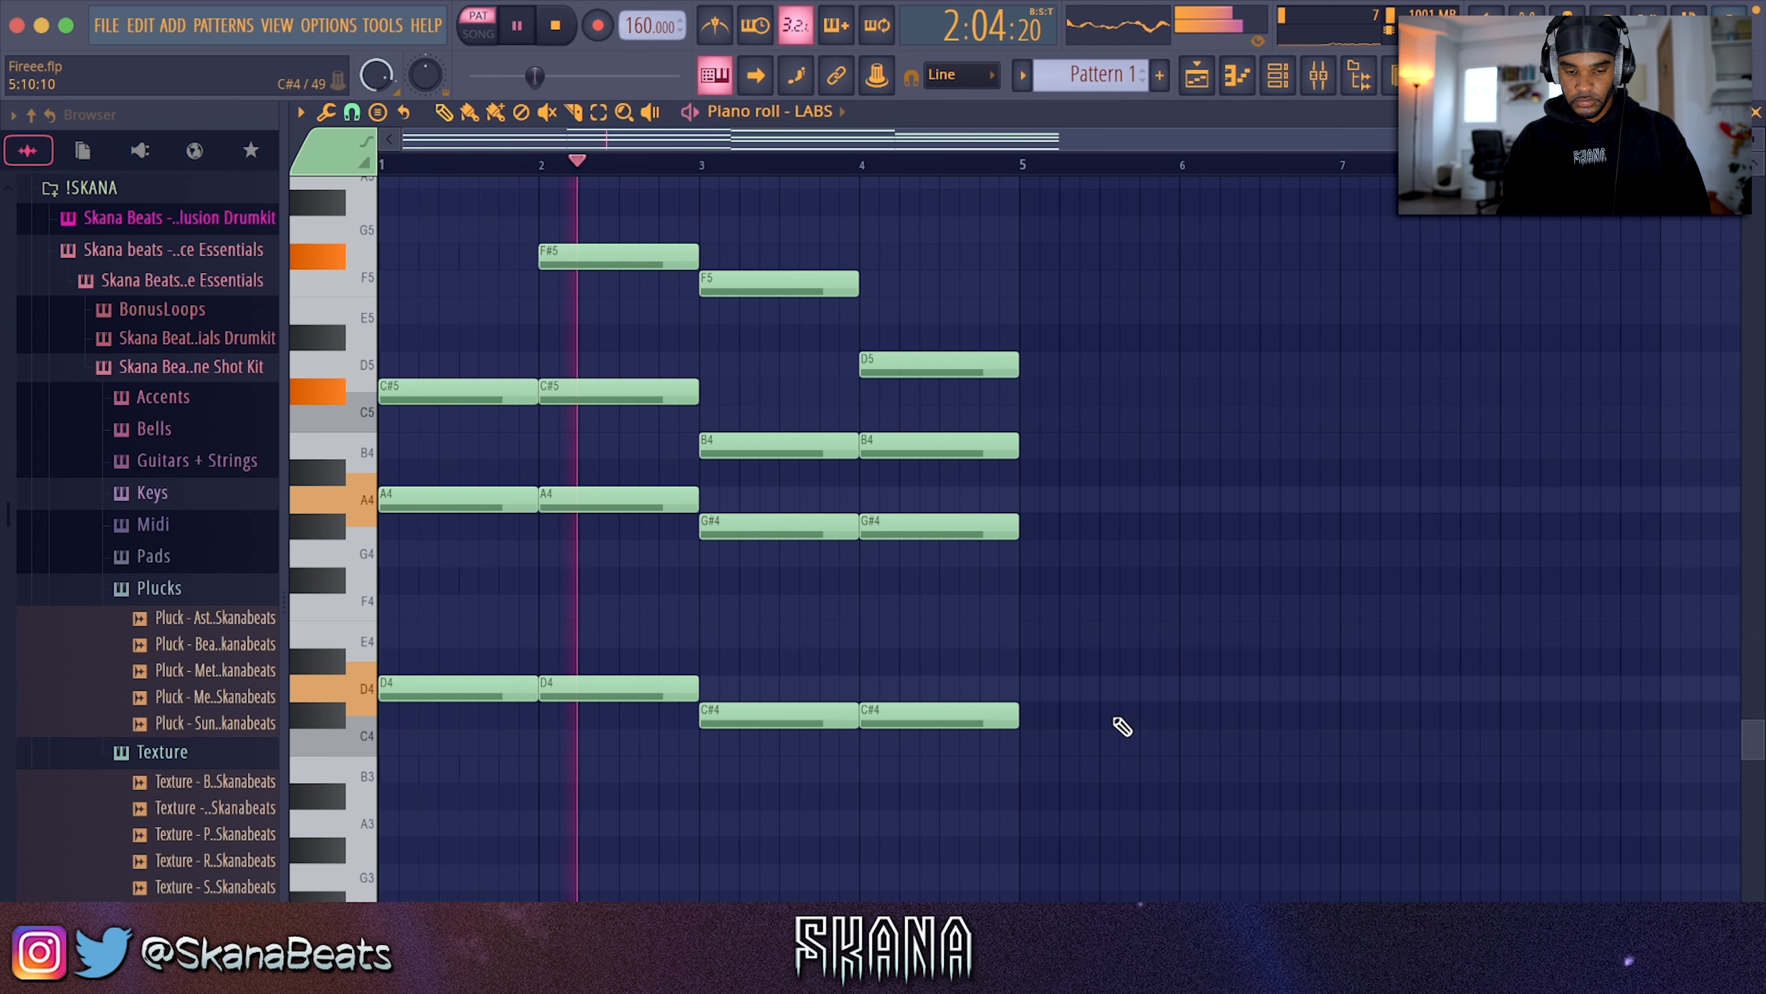
Build a B3, F#4 and A4 chord in bar 5 with a short D5 followed by C#5 on top
click(1031, 770)
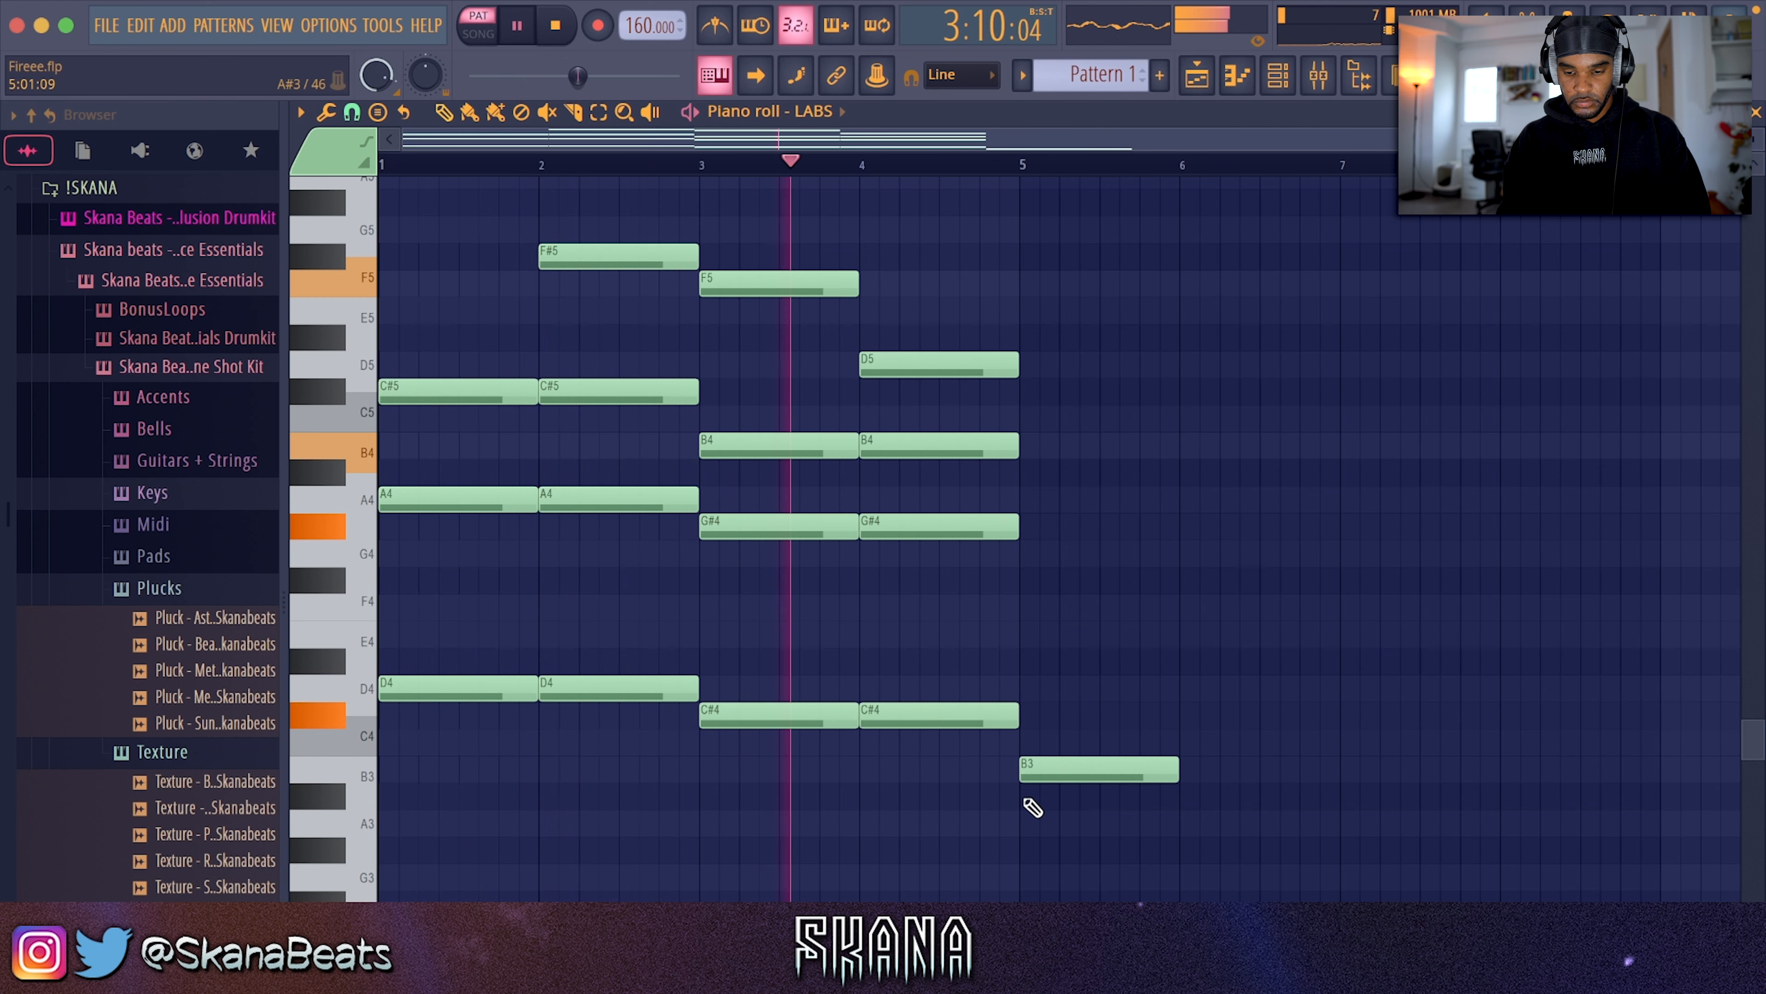
key(space)
click(1029, 607)
click(1029, 500)
drag(1056, 391, 1128, 434)
key(space)
key(shift+d)
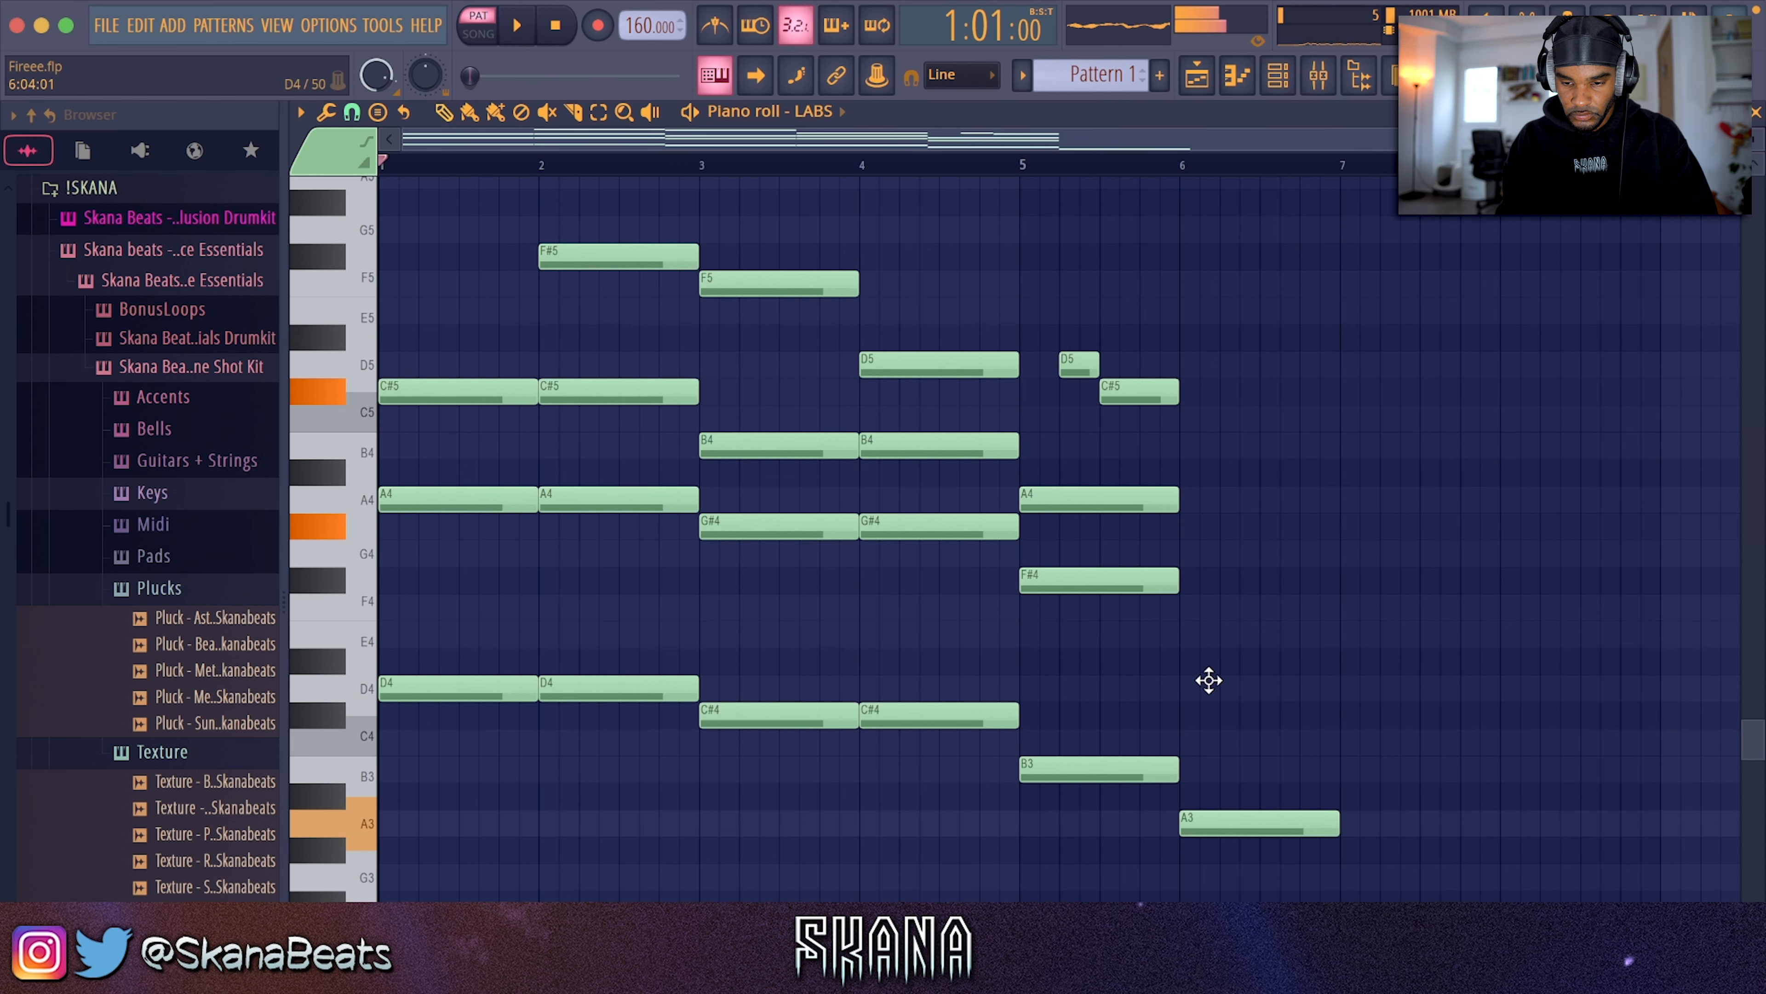
Stretch the bar 5 chord to two bars and add an A3 and G#4 chord across bars 7 and 8 with C#5 and B4 on top
drag(1186, 562, 1183, 508)
drag(1201, 419, 1659, 824)
key(space)
drag(1155, 807, 1351, 390)
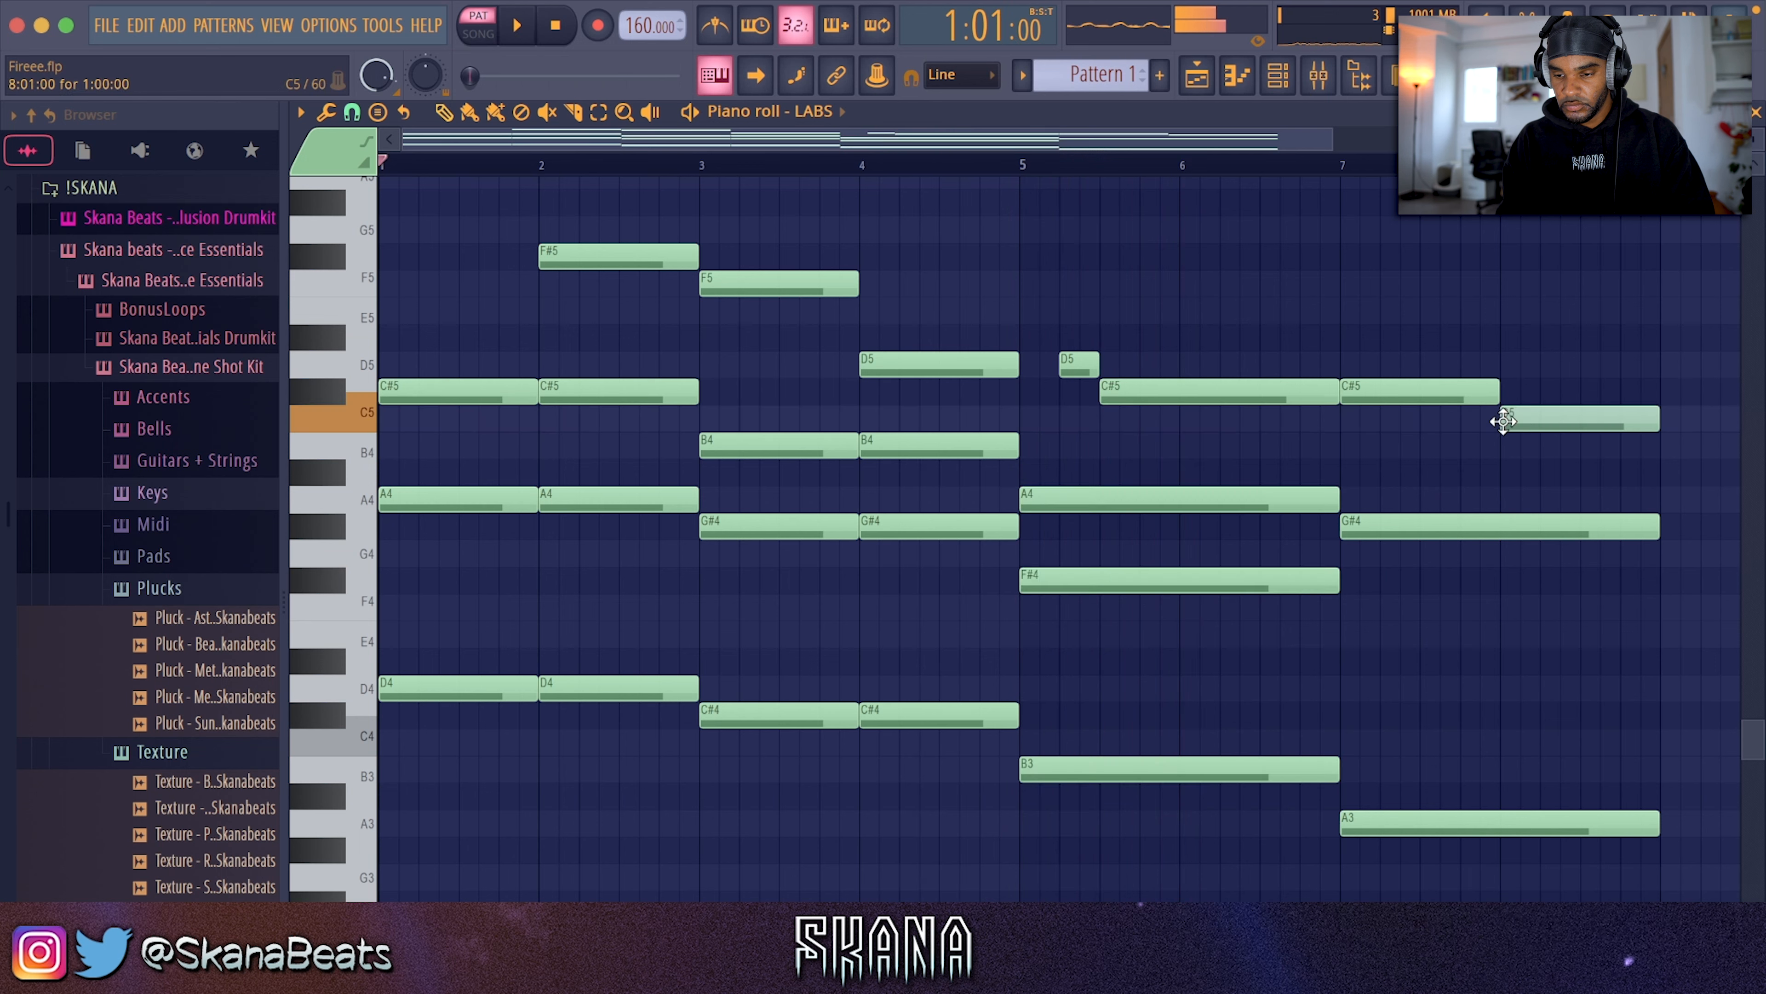
drag(1499, 422, 1500, 466)
key(space)
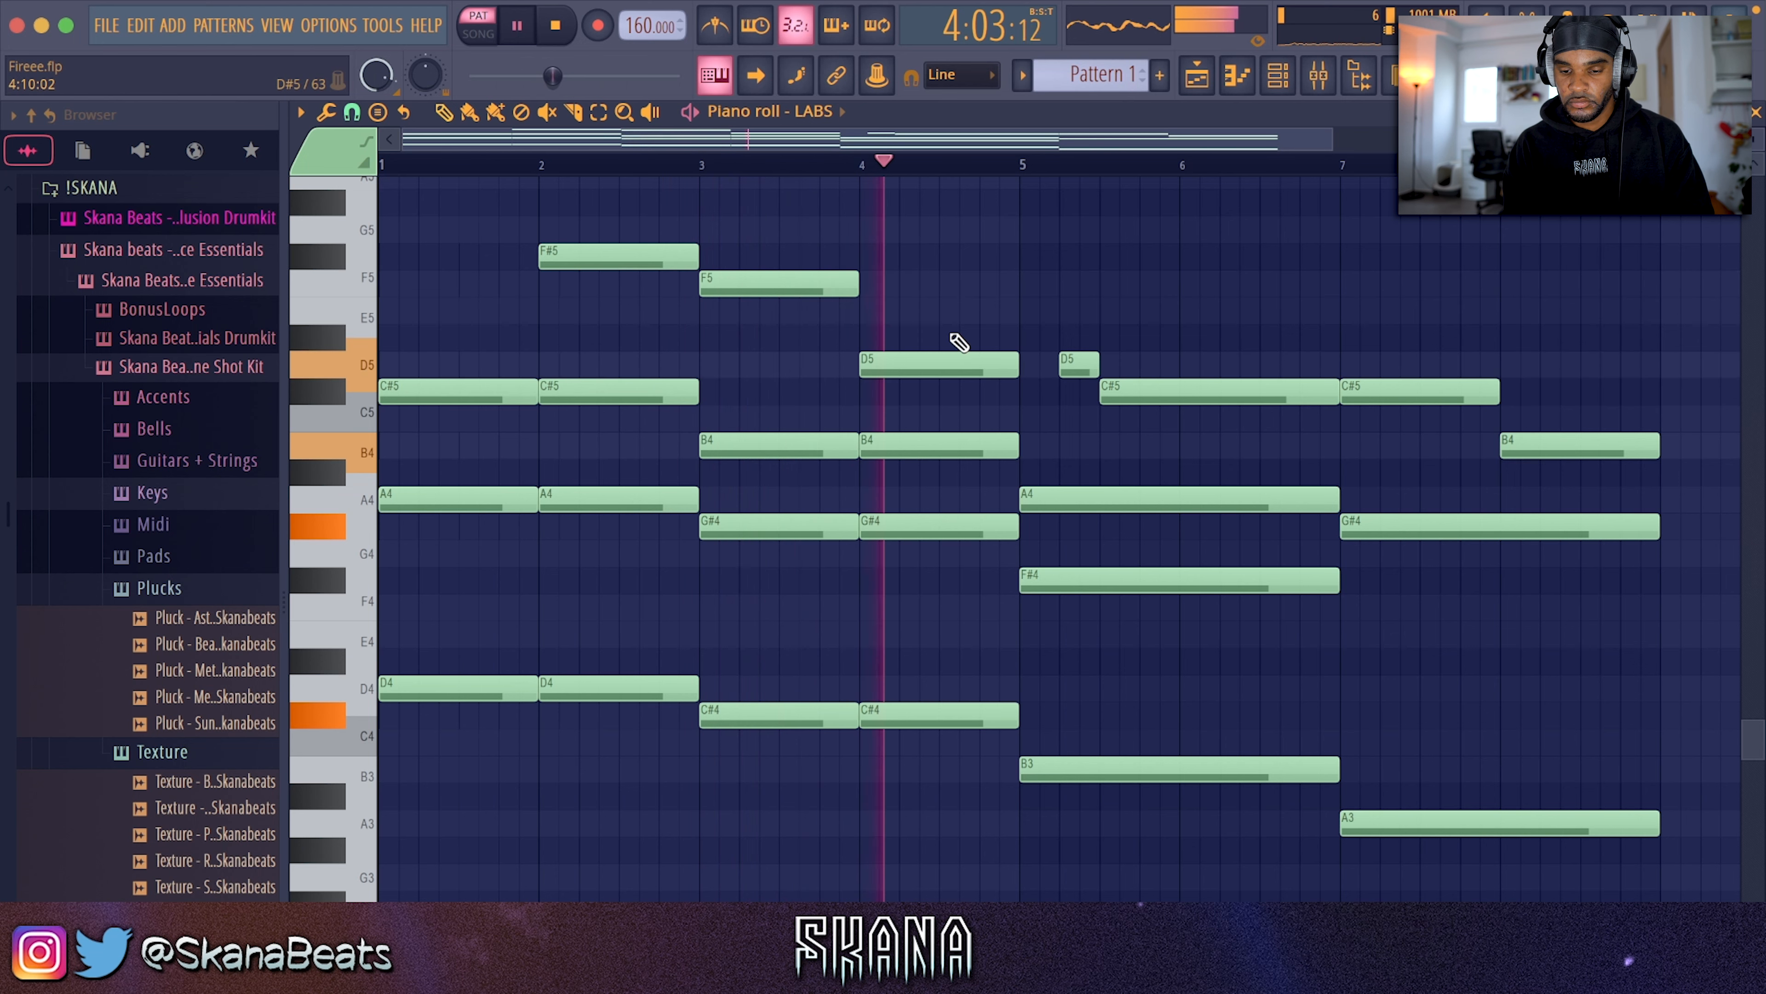
Load SuperVHS on the LABS mixer track and set its Mix to 50%
drag(968, 428, 1019, 447)
key(Delete)
click(1085, 449)
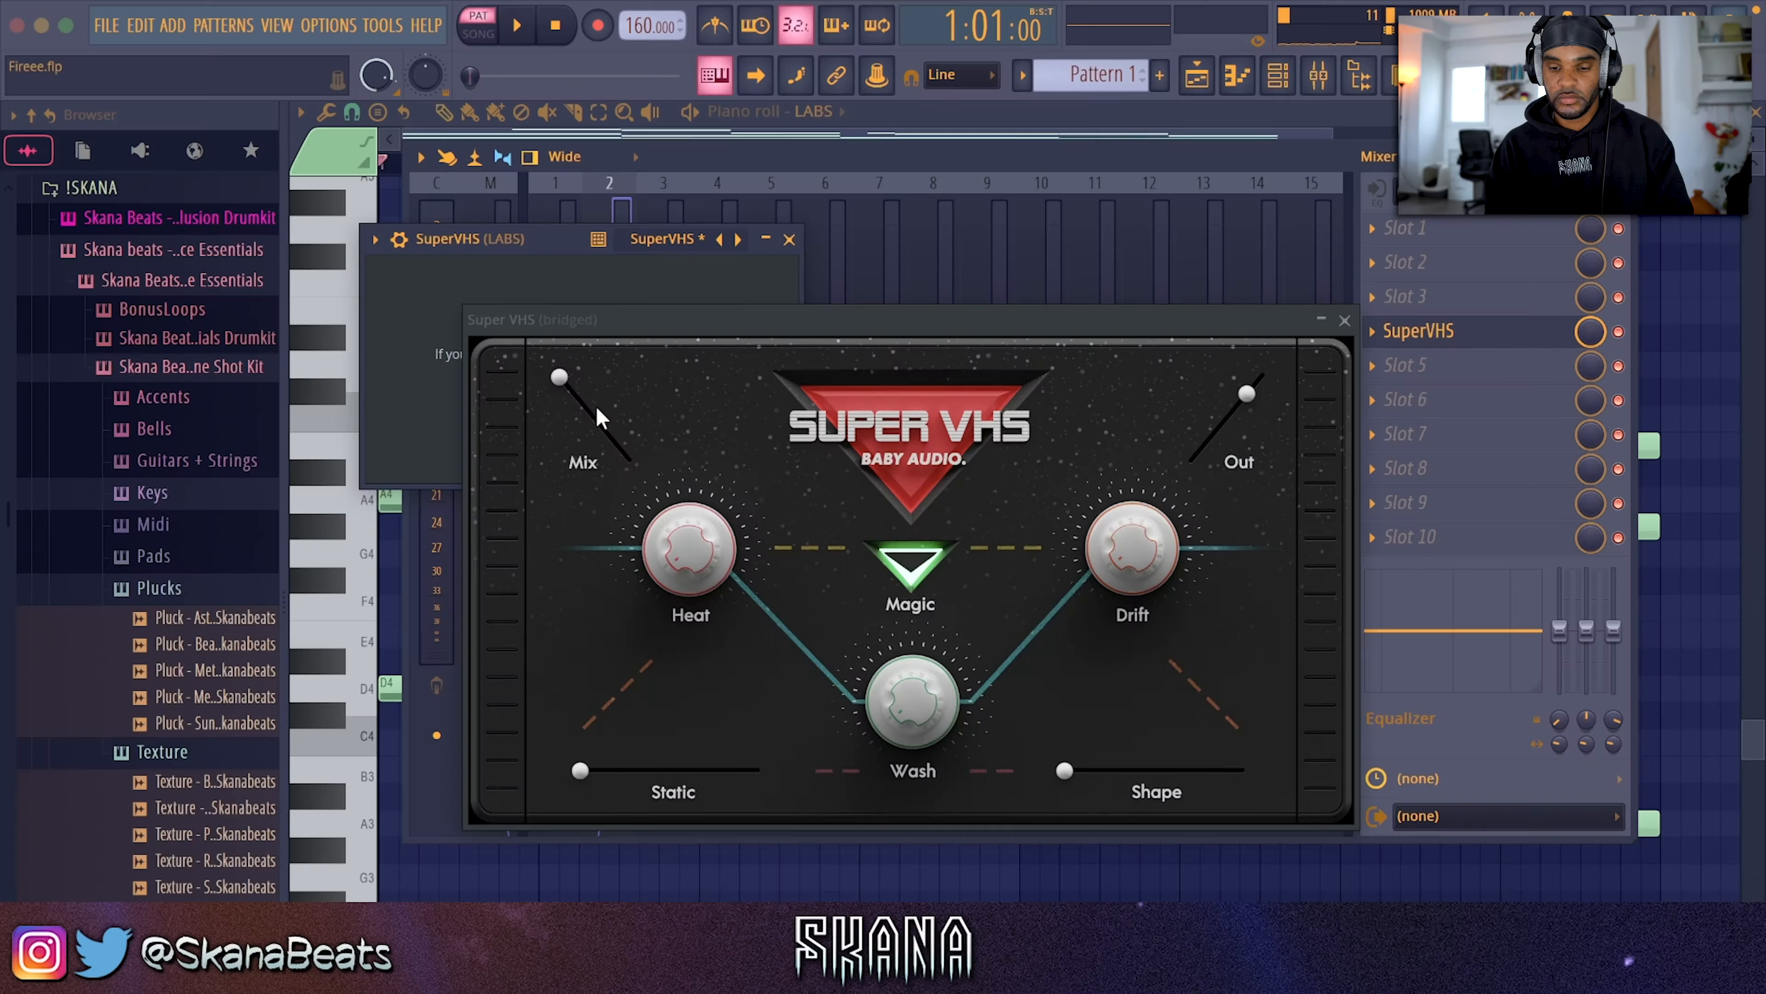
key(space)
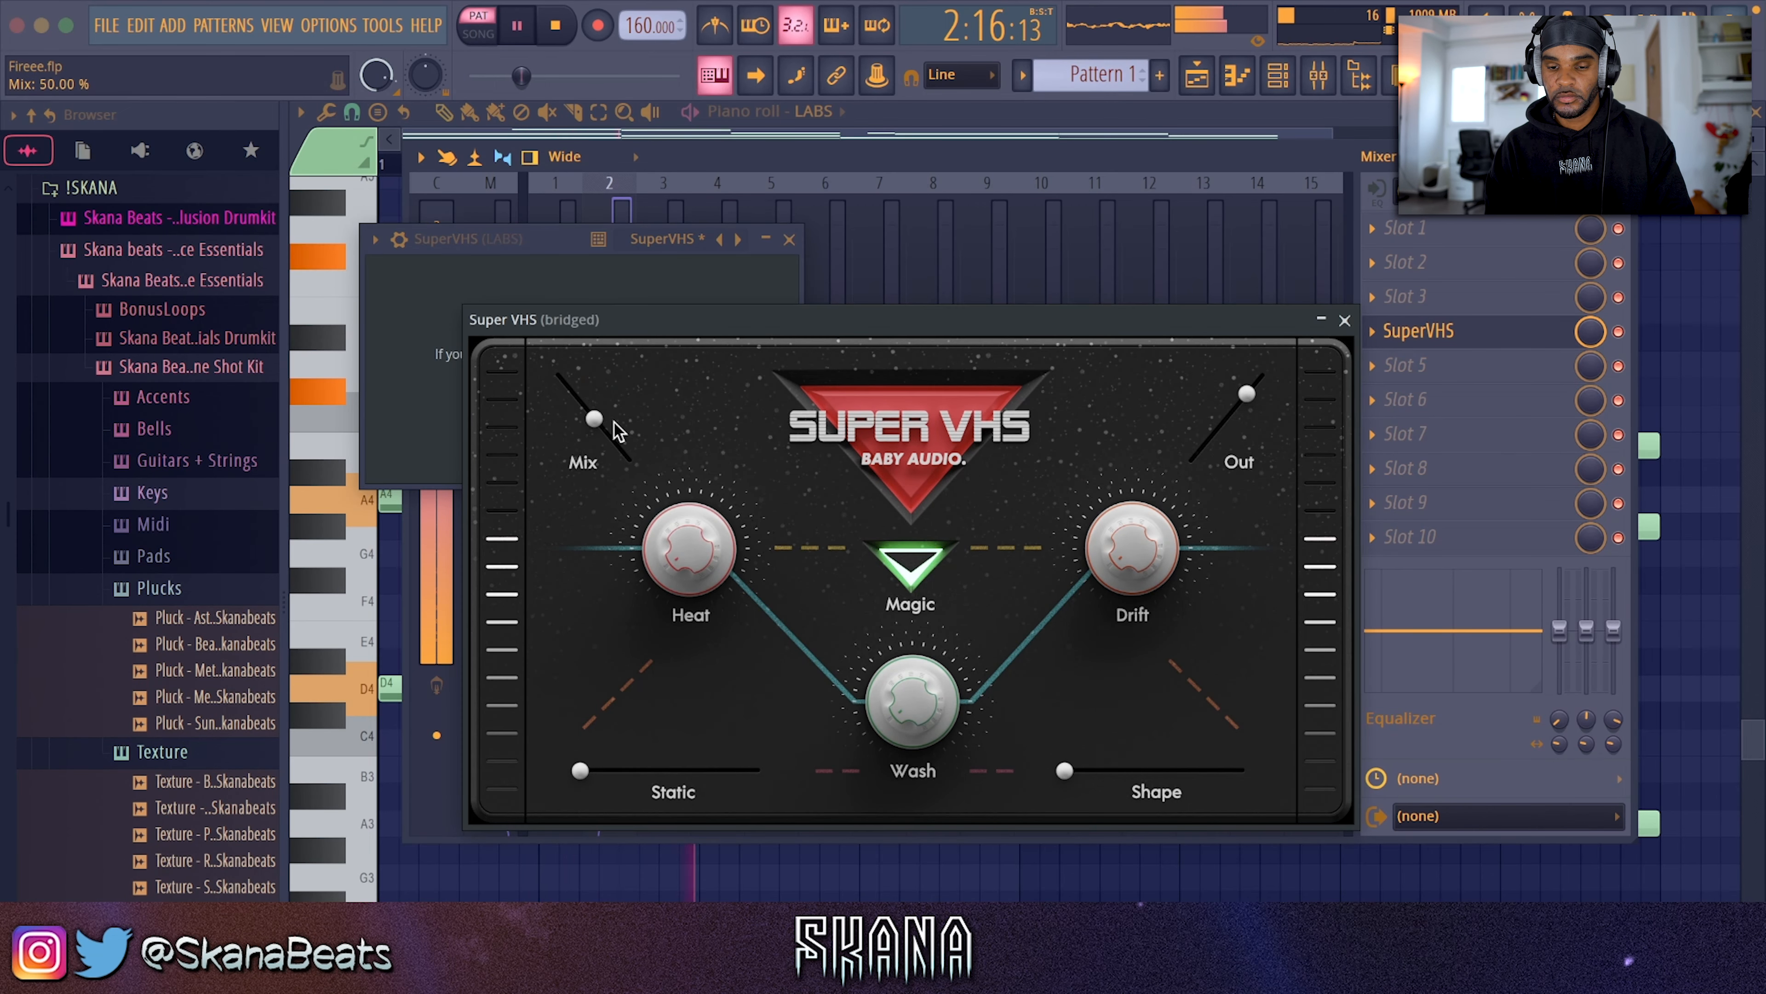
click(789, 239)
Add ValhallaVintageVerb to effect slot 5 of the LABS mixer track
click(1400, 370)
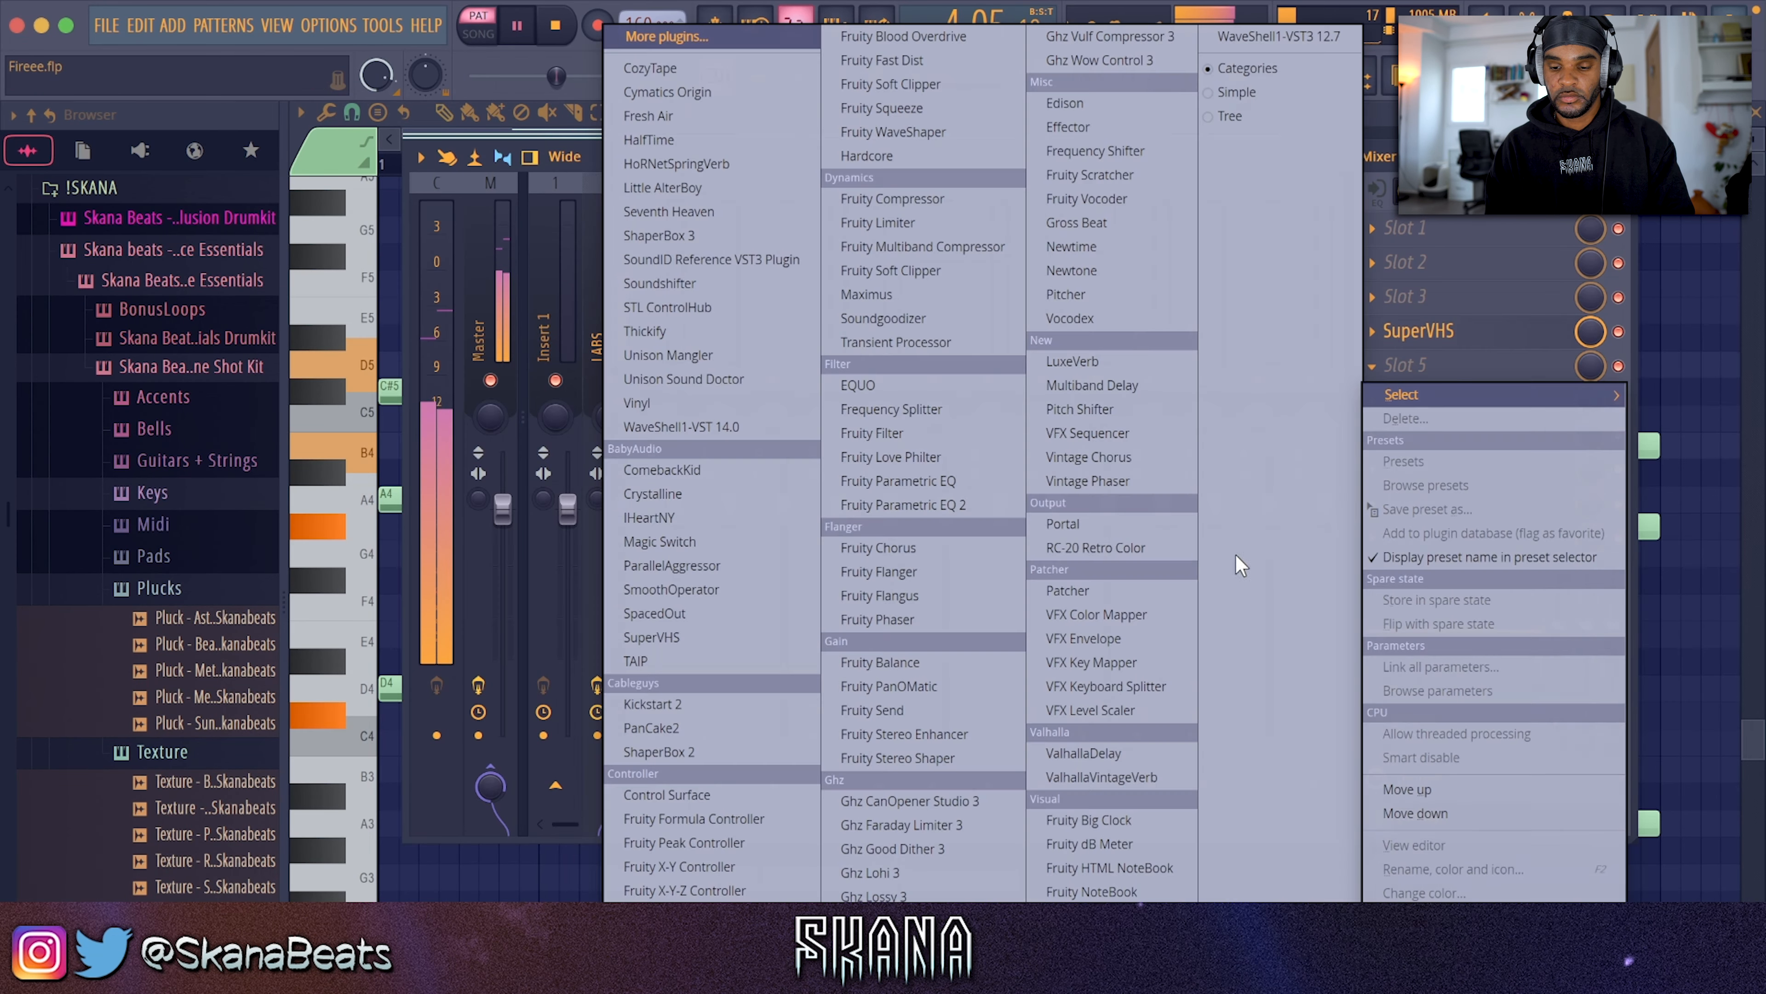
click(1120, 779)
drag(152, 333, 181, 452)
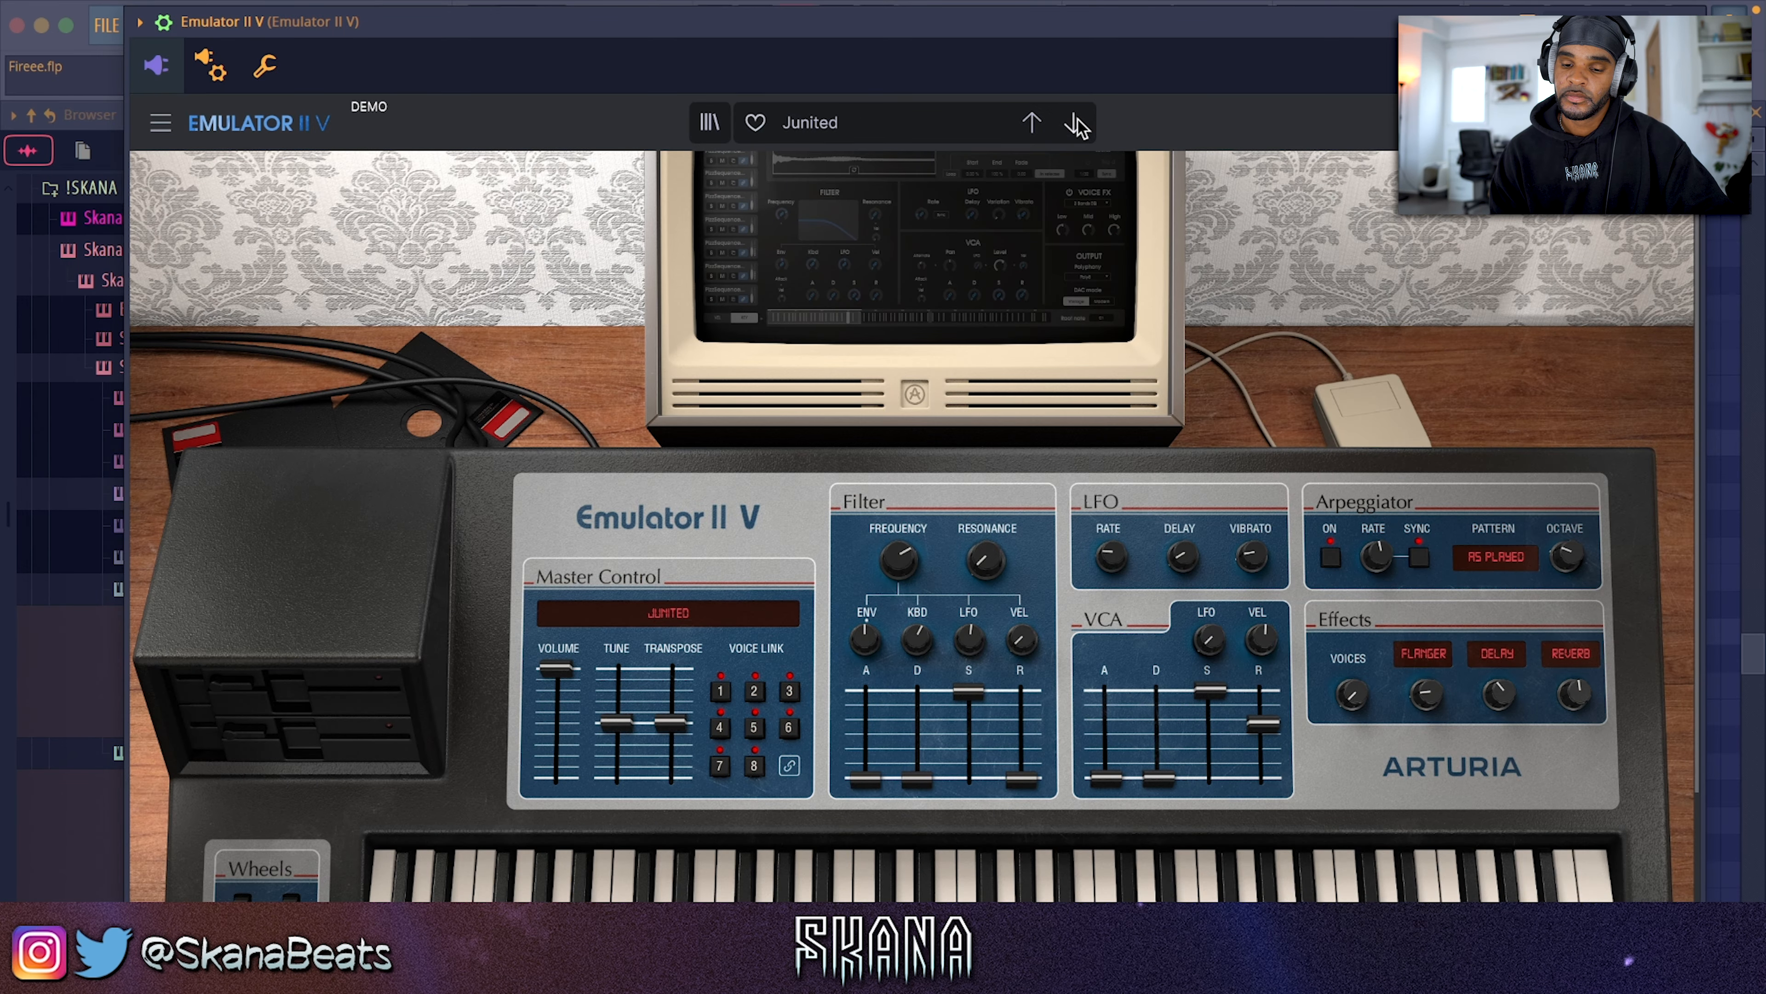
Choose the Marathon Not A Sprint preset in Emulator II V and close the reverb effect on its mixer track
click(1075, 124)
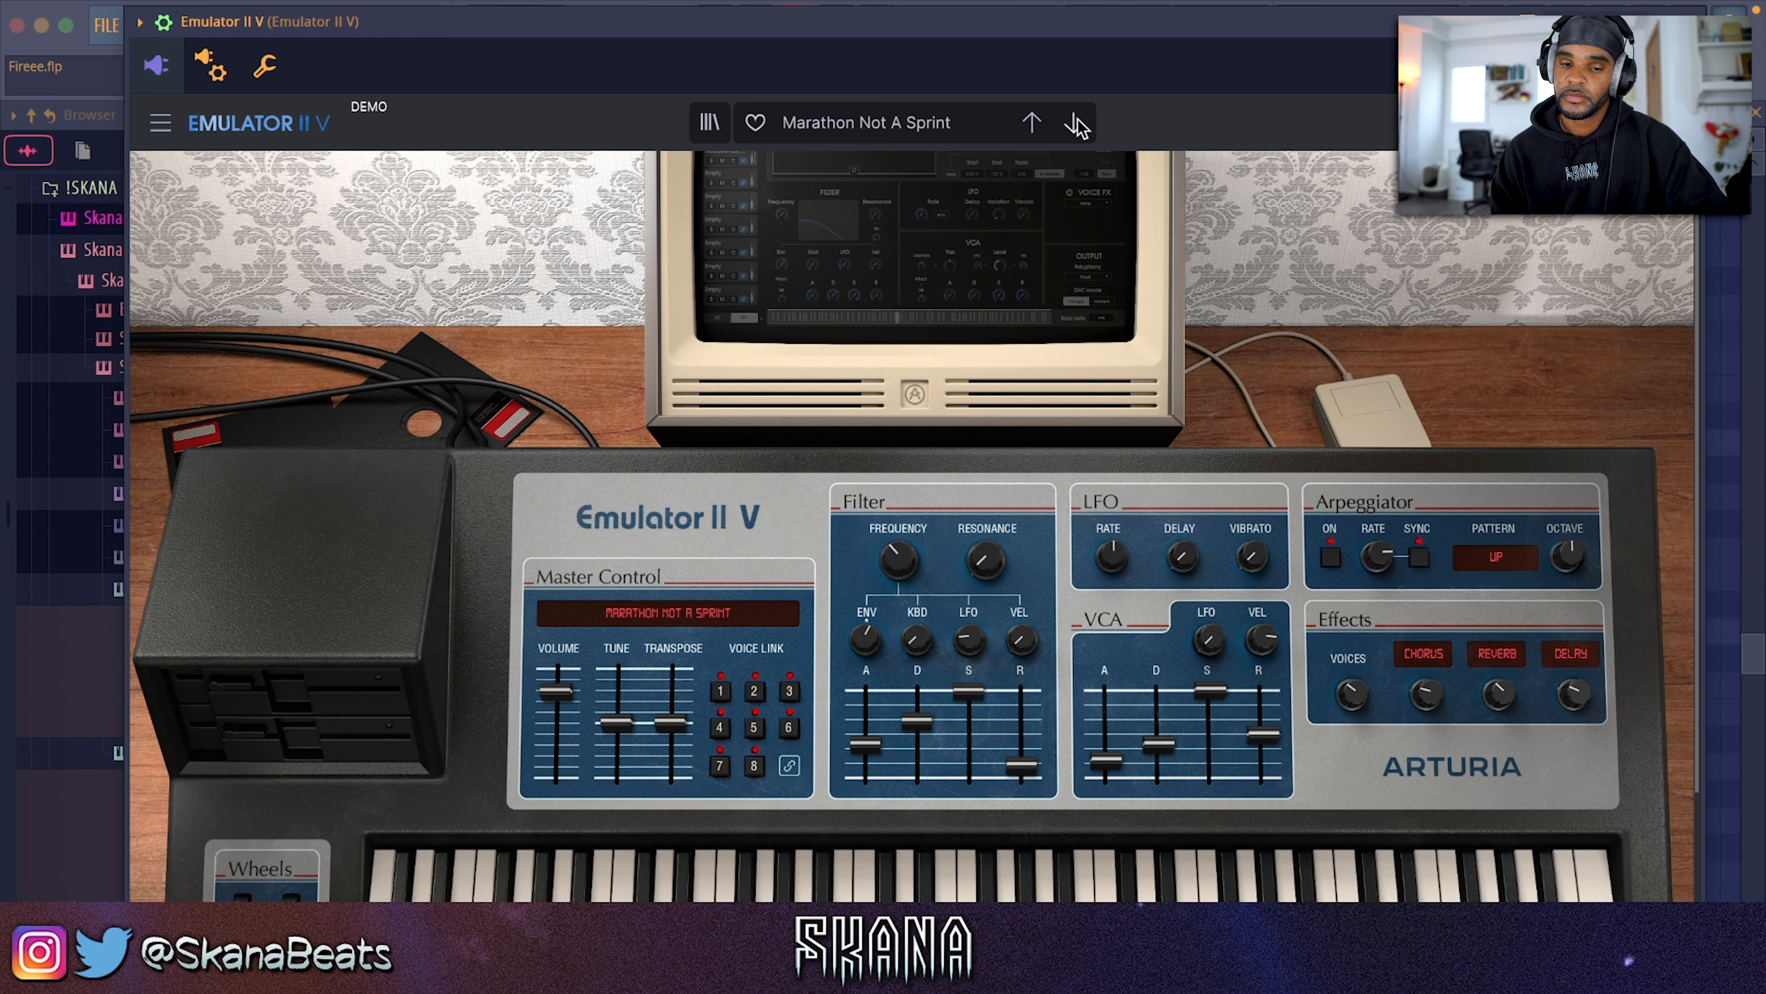
click(166, 22)
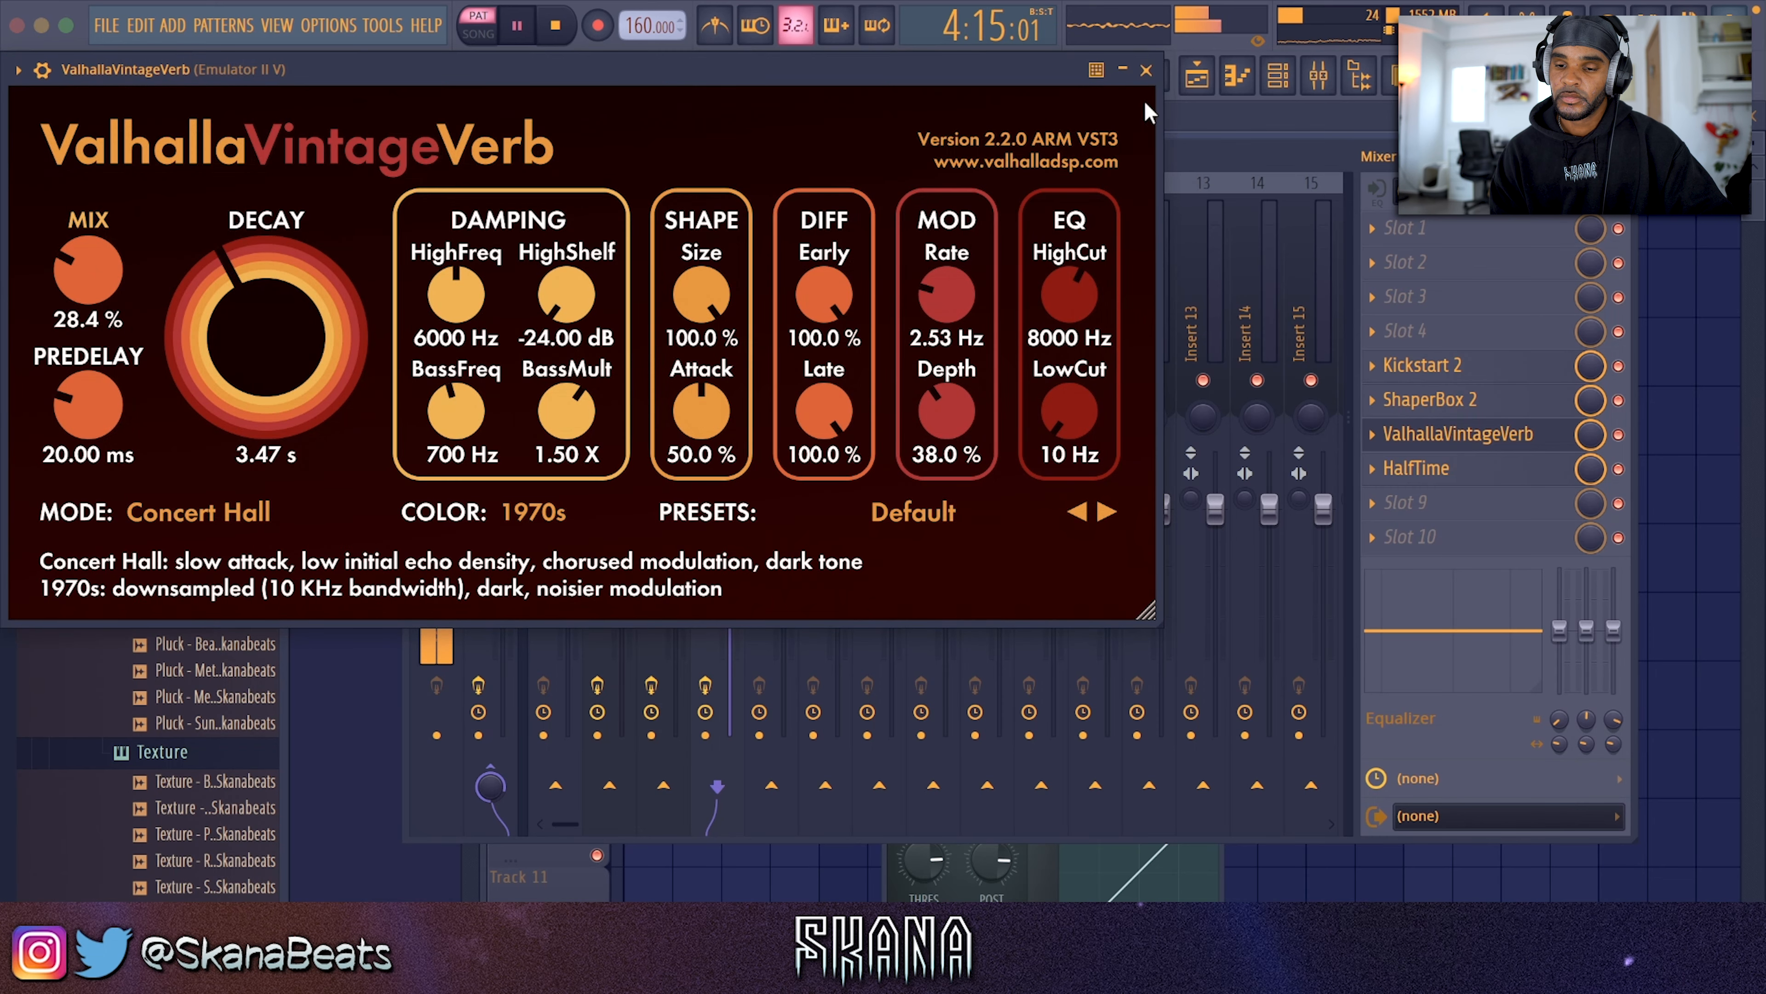
key(Escape)
Set the rendered Pattern 1 audio clip's pitch shift to -200 cents and reverse it
right_click(362, 195)
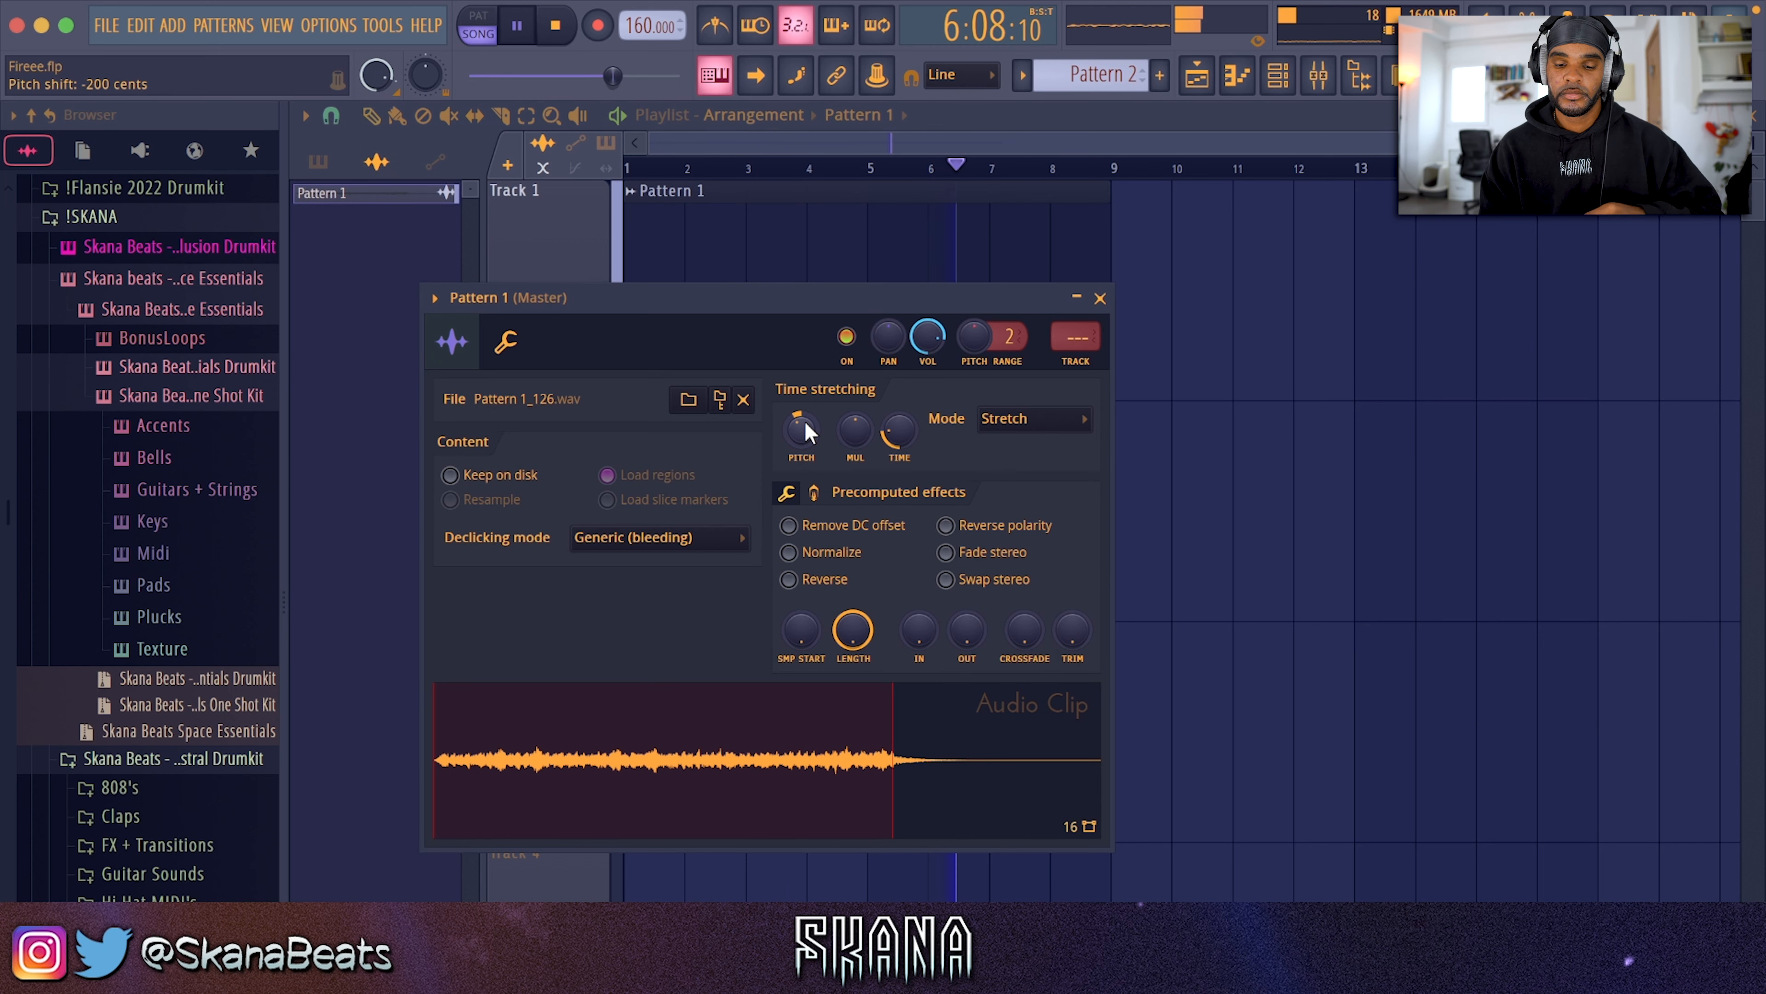
click(826, 582)
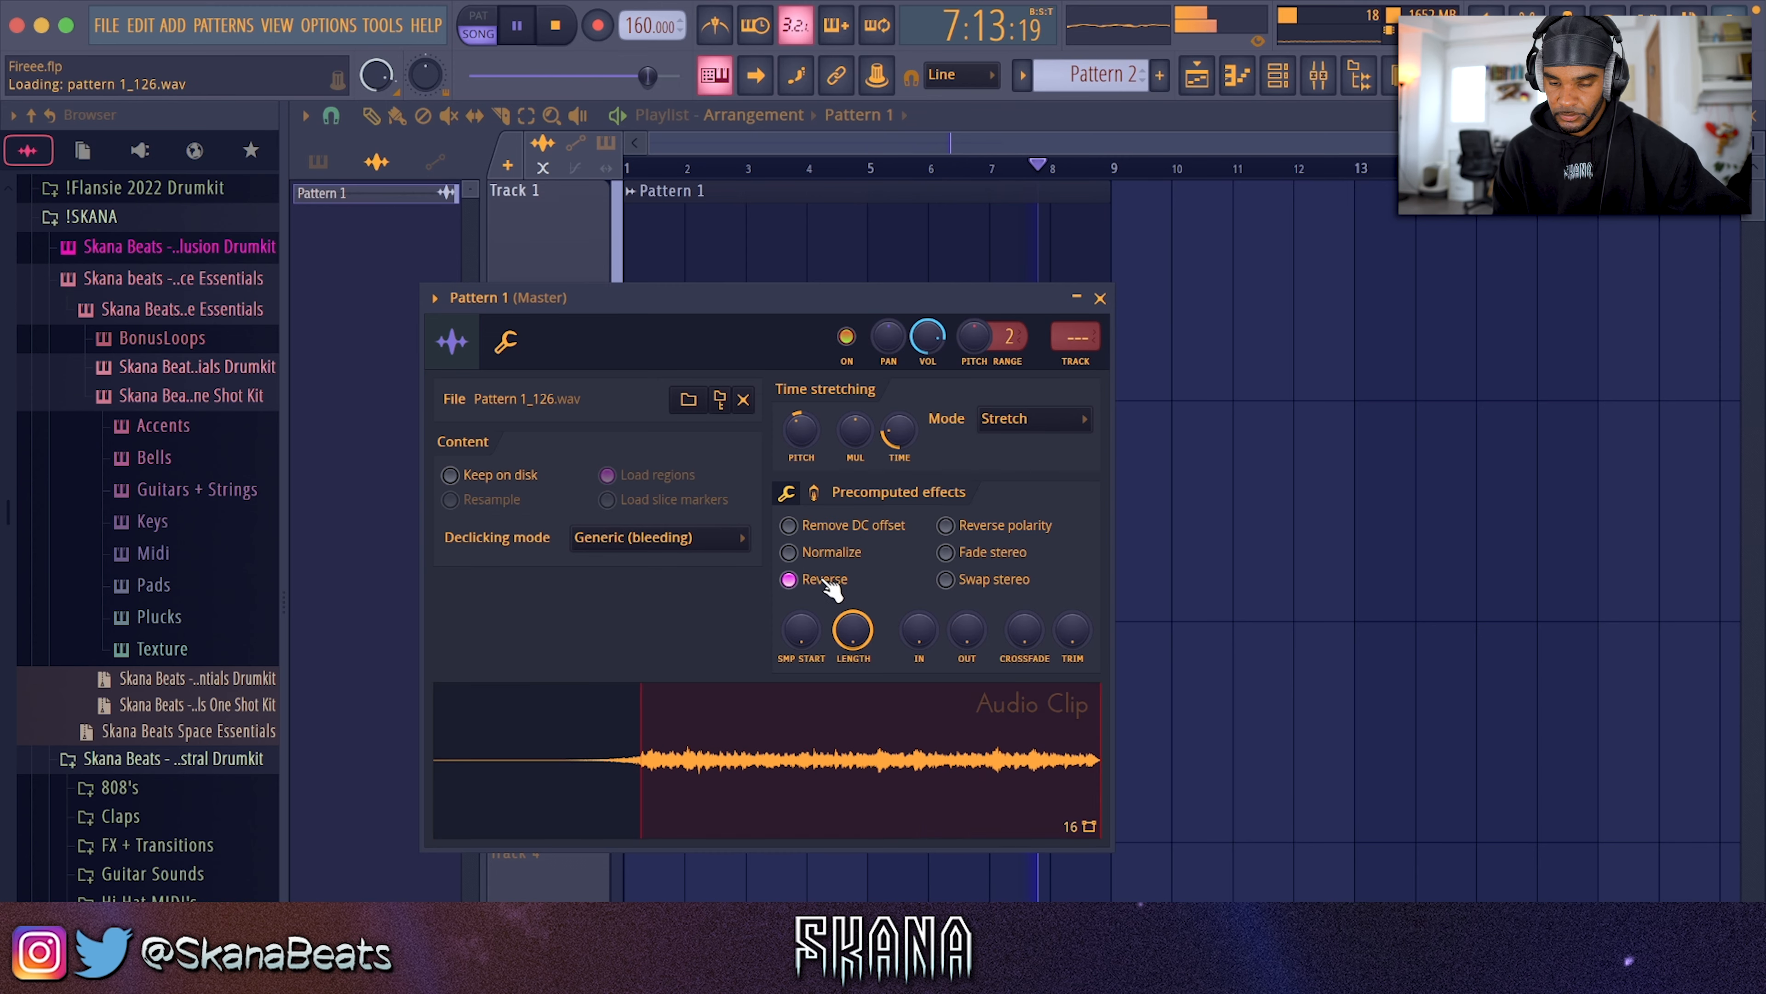
click(739, 238)
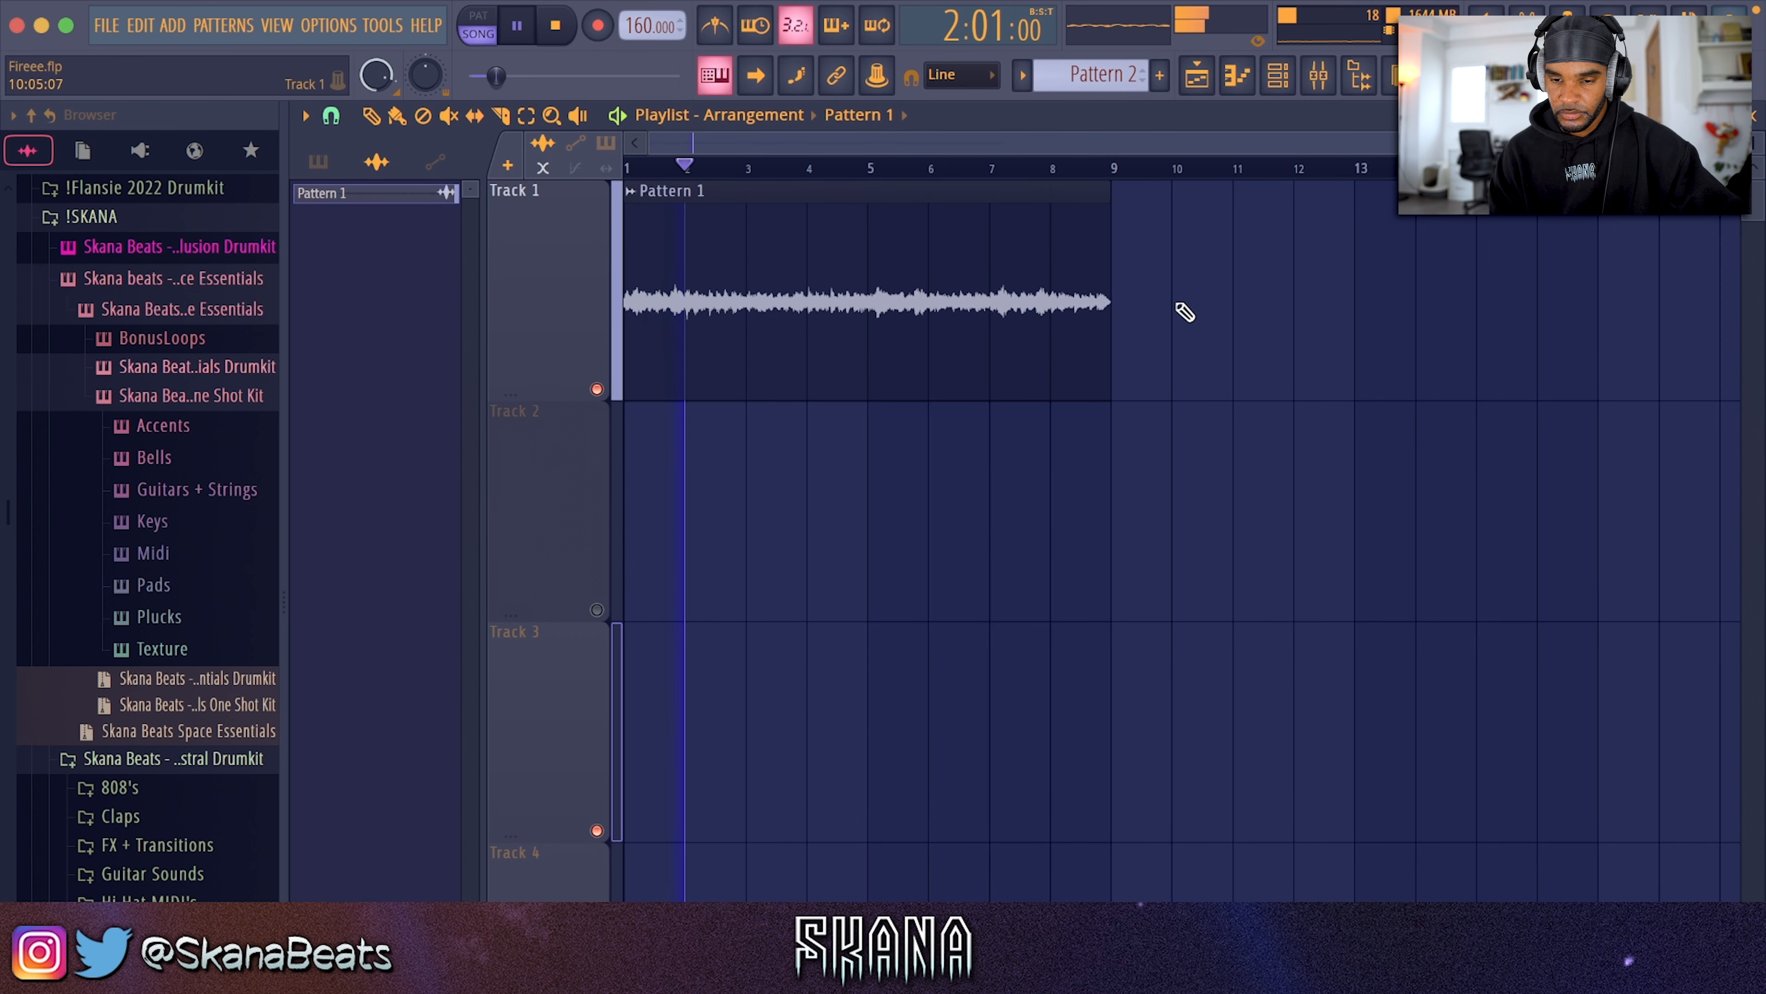
Audition the one-bar slices of the Pattern 1 clip and move the bar 8 slice into bar 2
click(857, 167)
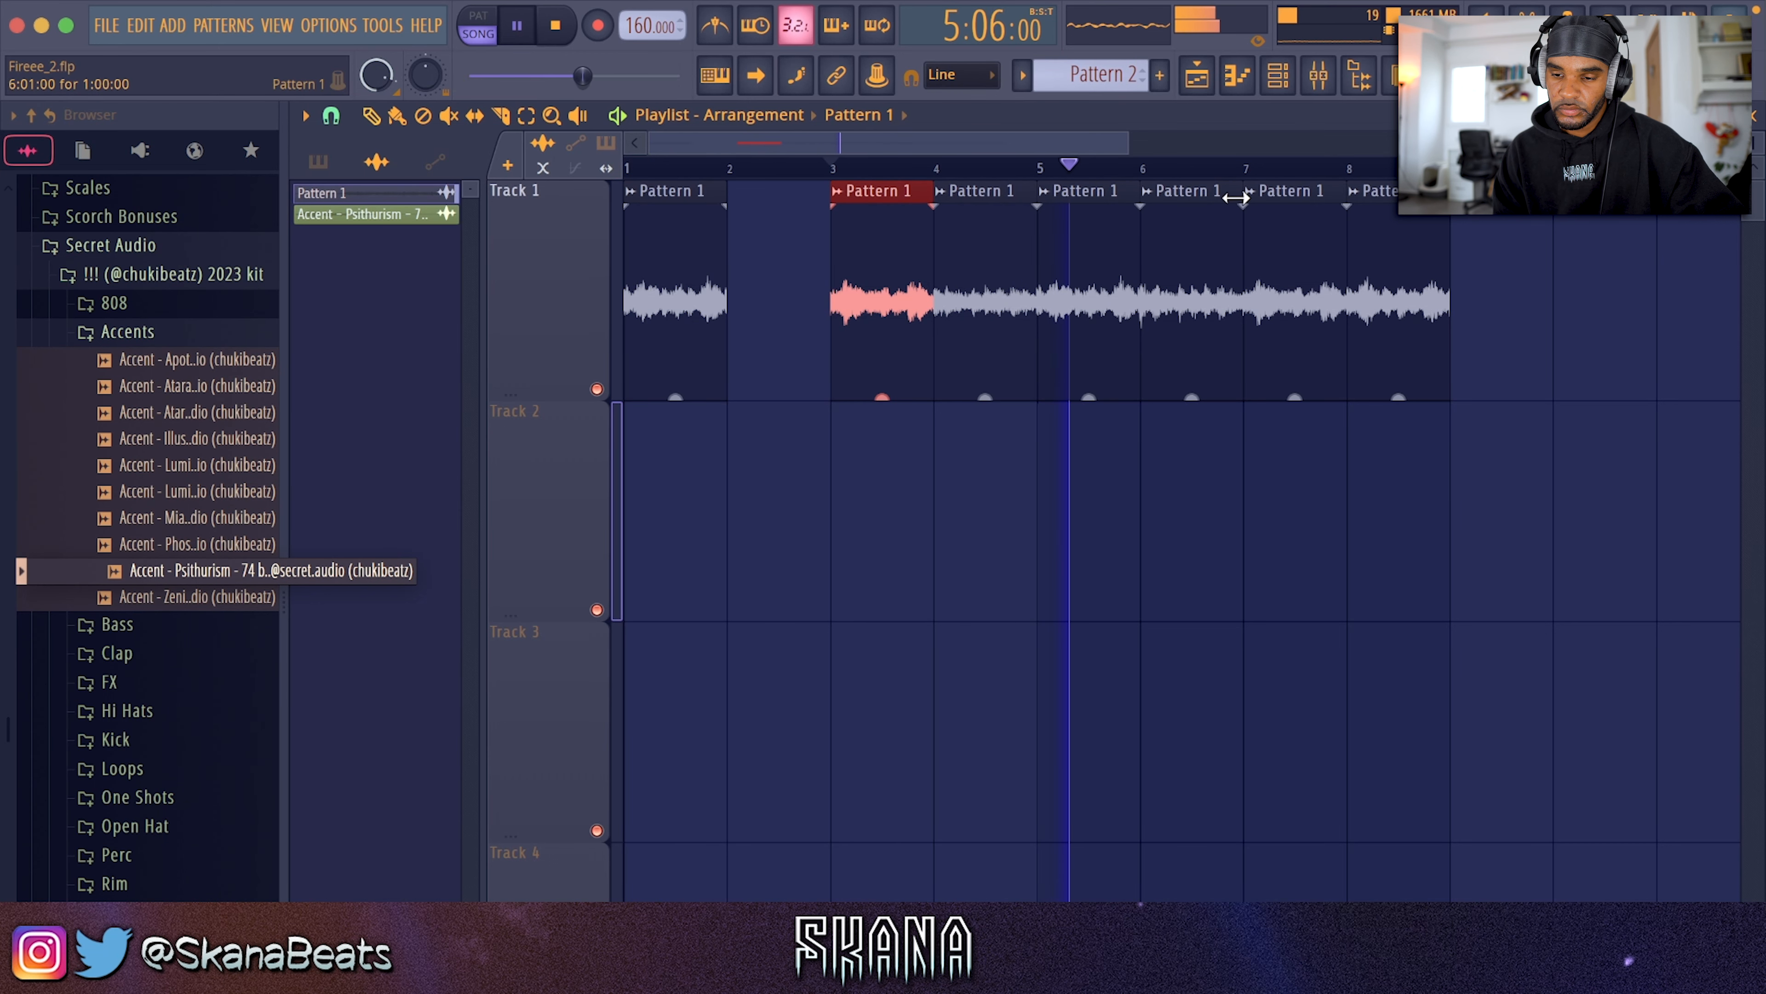
click(1246, 168)
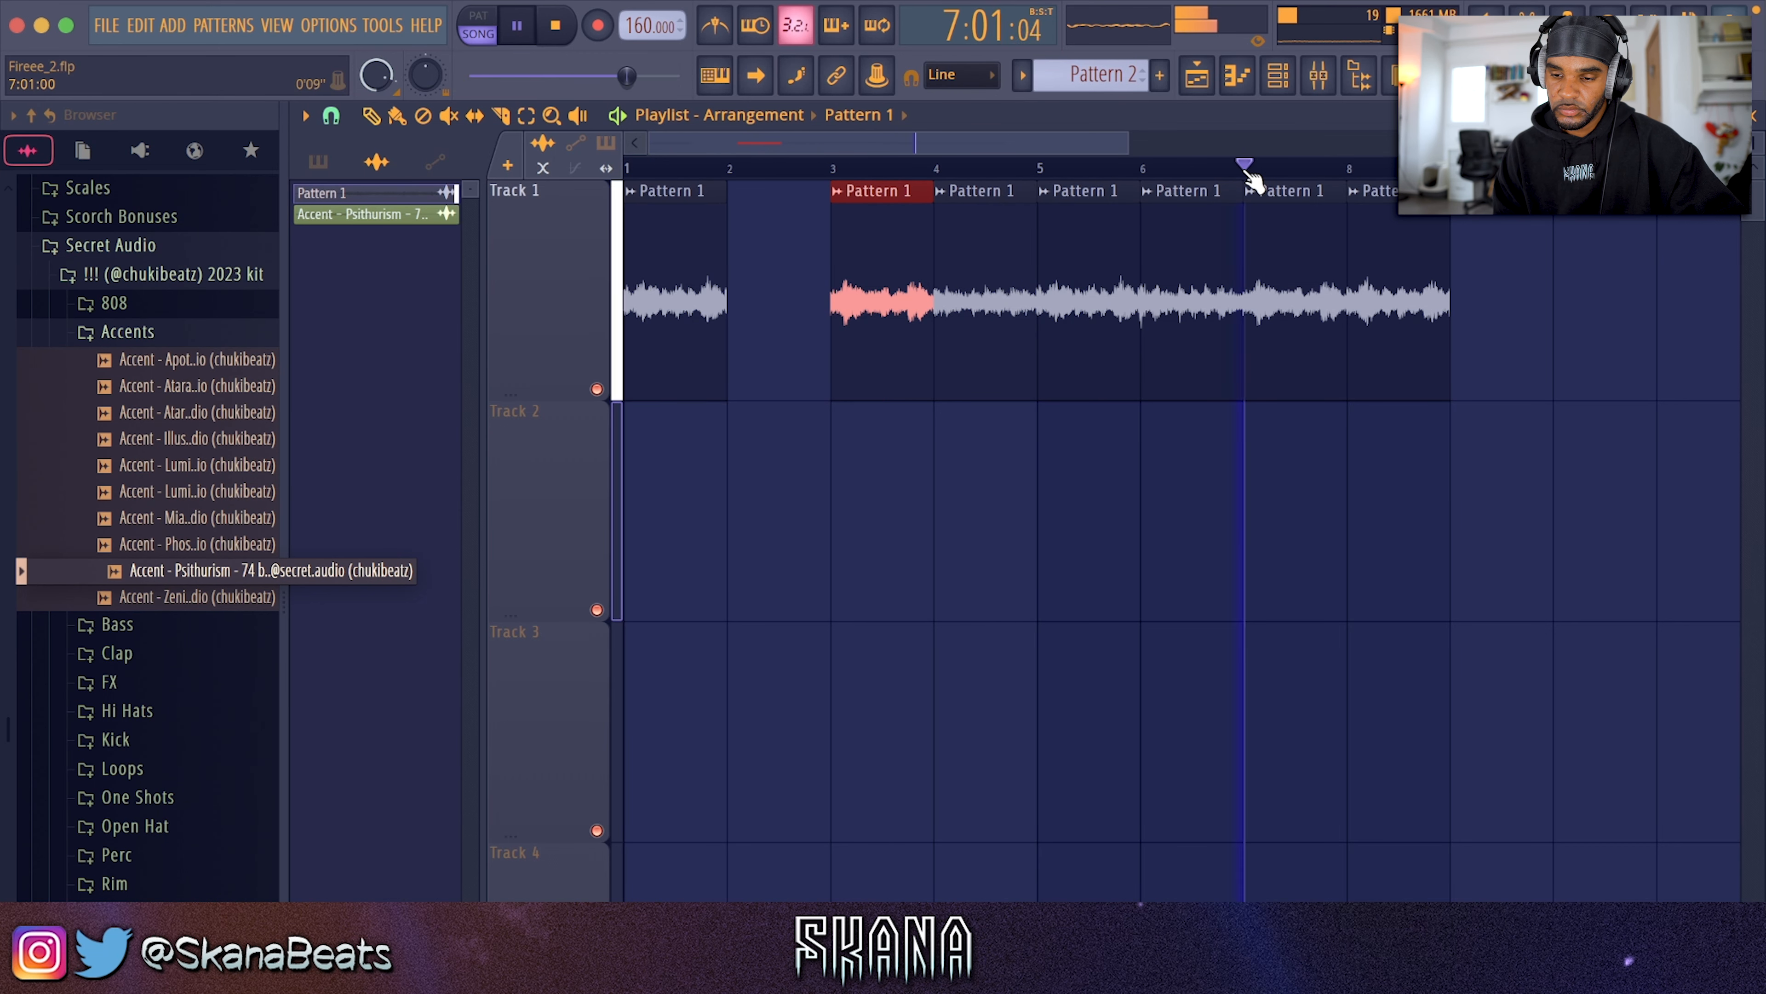
click(1351, 167)
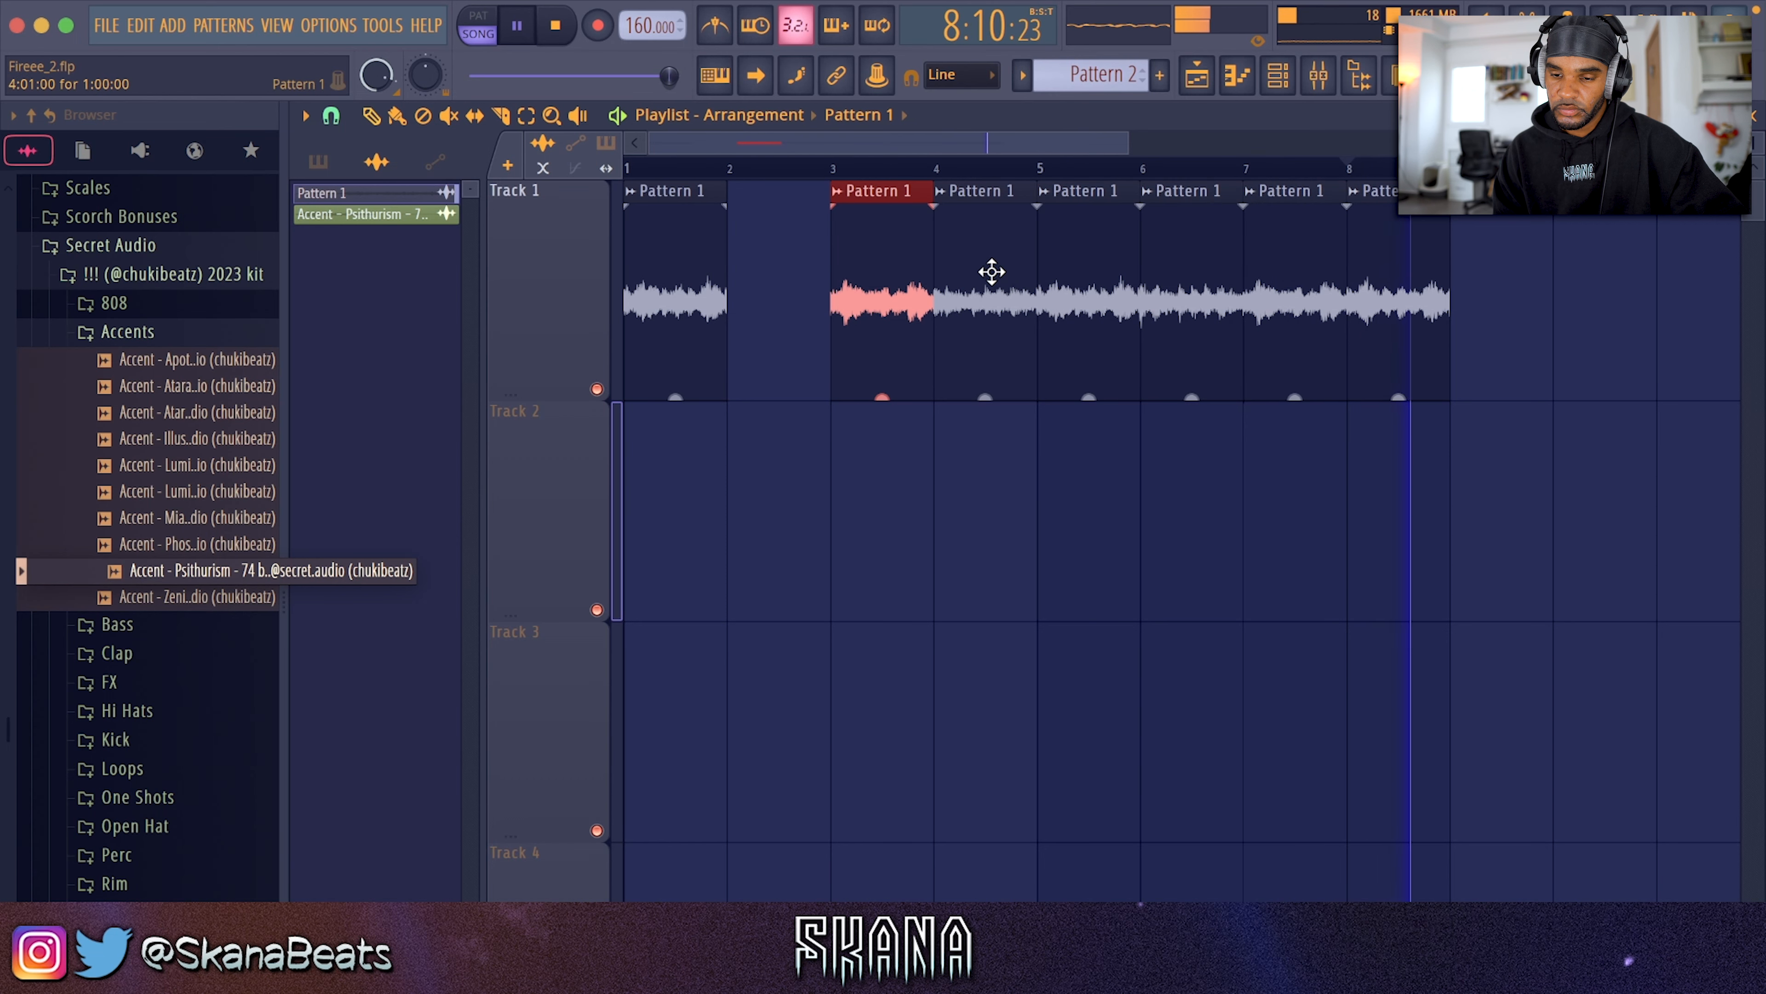
key(space)
drag(1367, 317, 746, 301)
key(space)
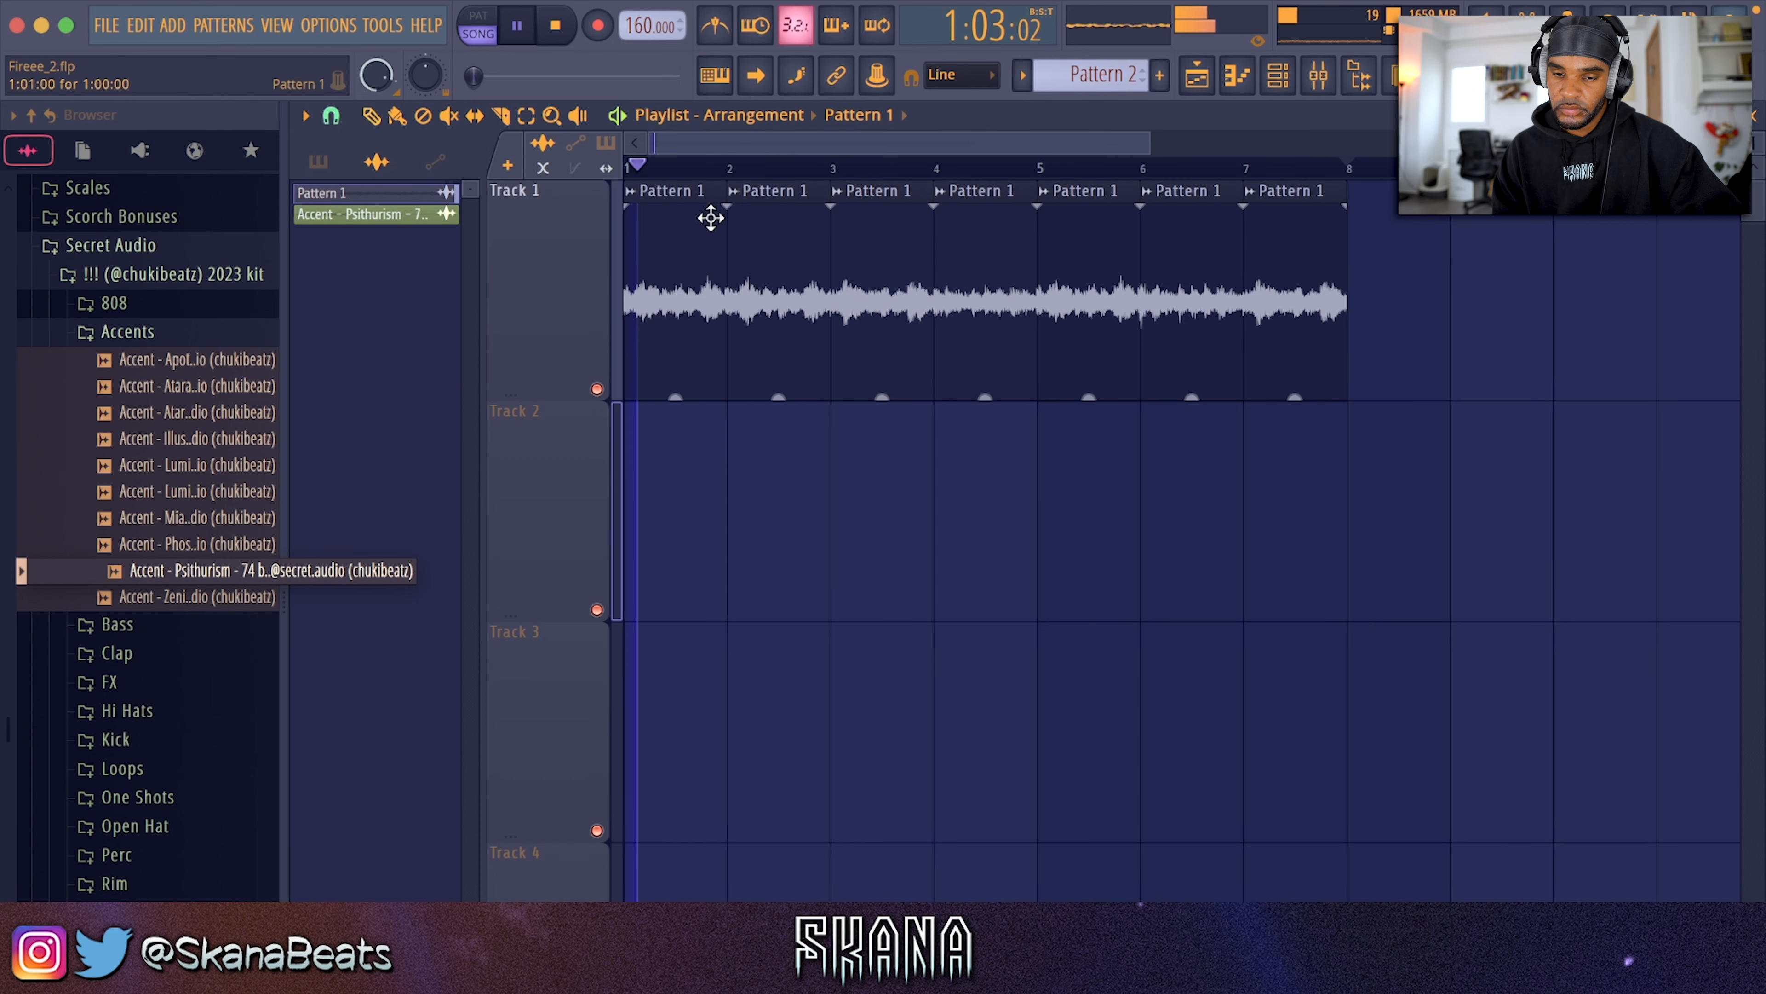
Delete the Pattern 1 slices after bar 2 and duplicate the first two bars three times to fill eight bars
drag(892, 280, 603, 273)
key(Delete)
key(super+b)
key(super+b)
key(super+b)
click(983, 346)
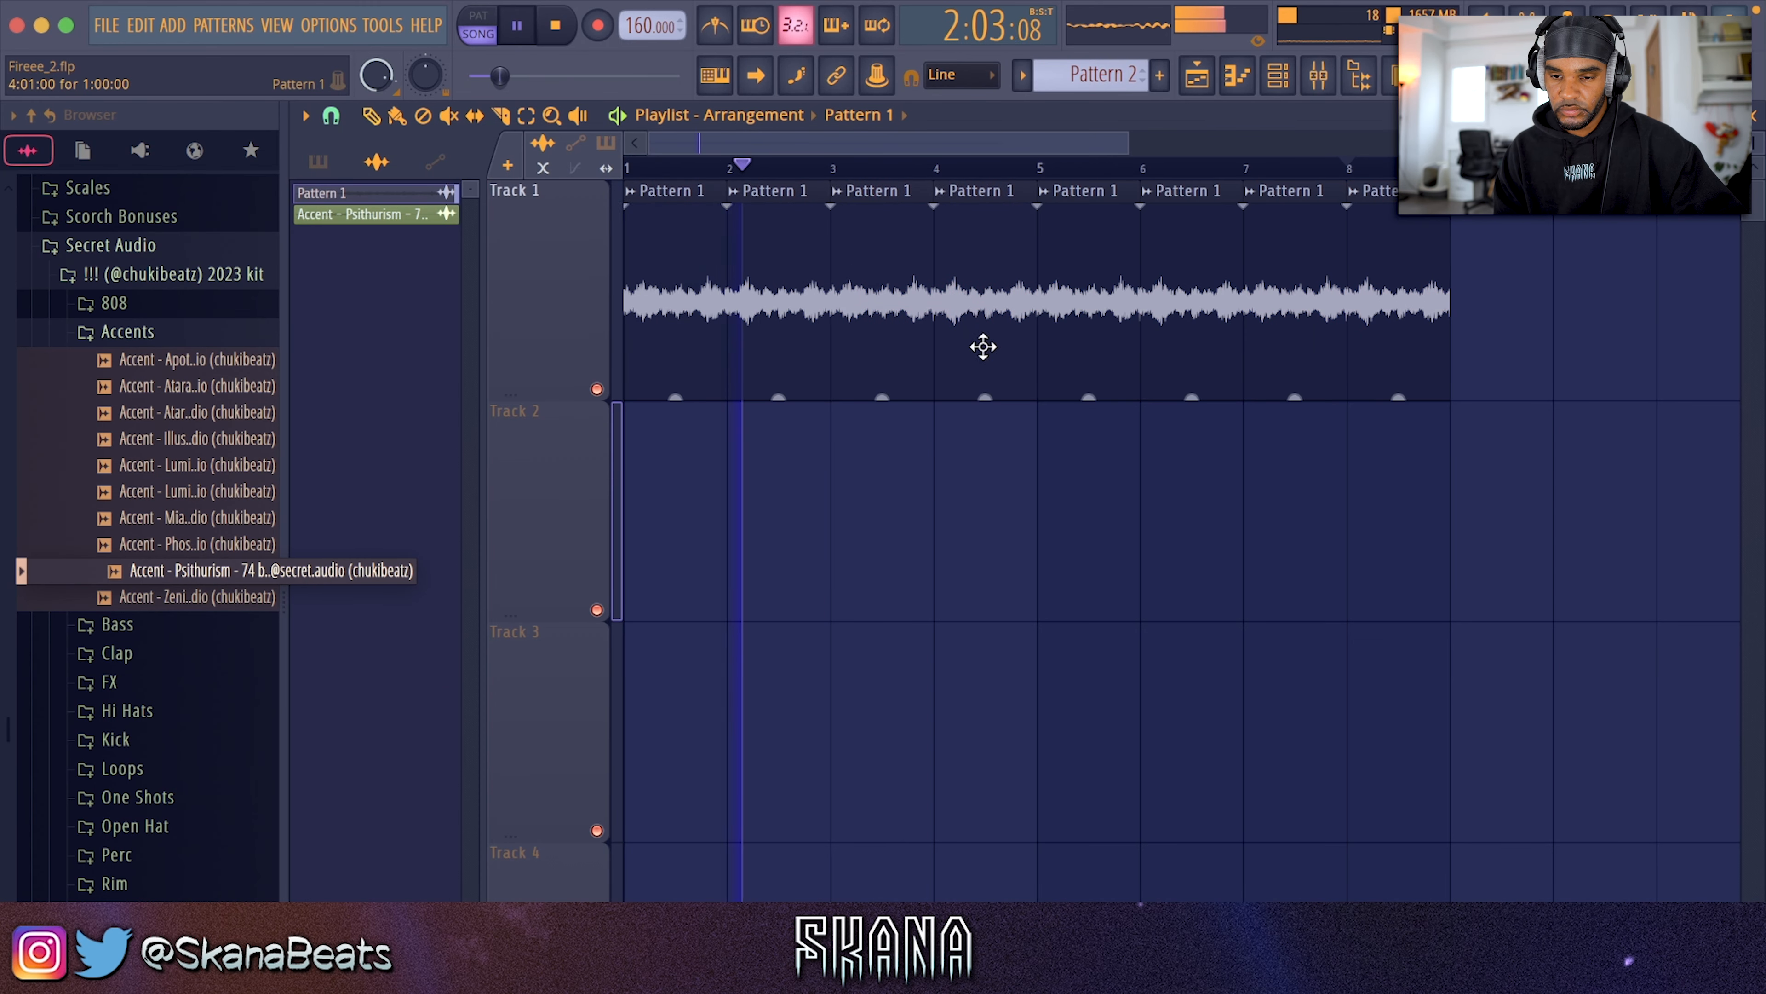
Set the Pattern 1 clip's pitch shift to -300 cents and the project tempo to 156
double_click(902, 279)
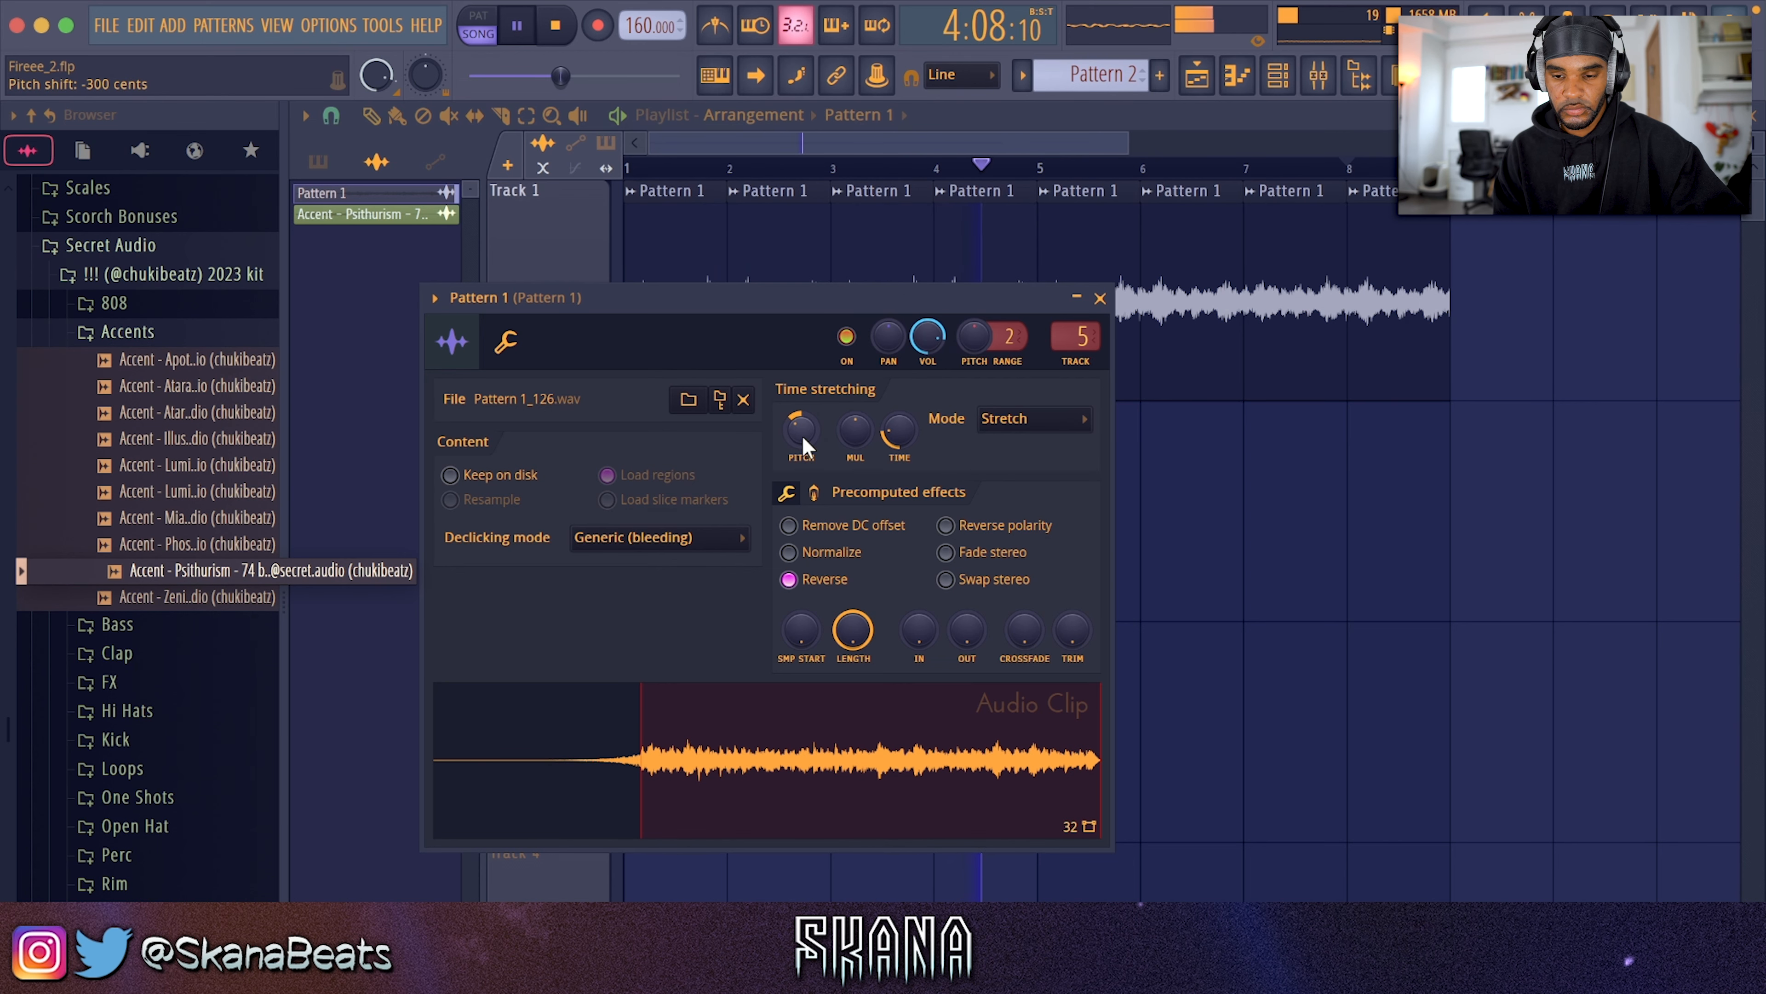
key(Escape)
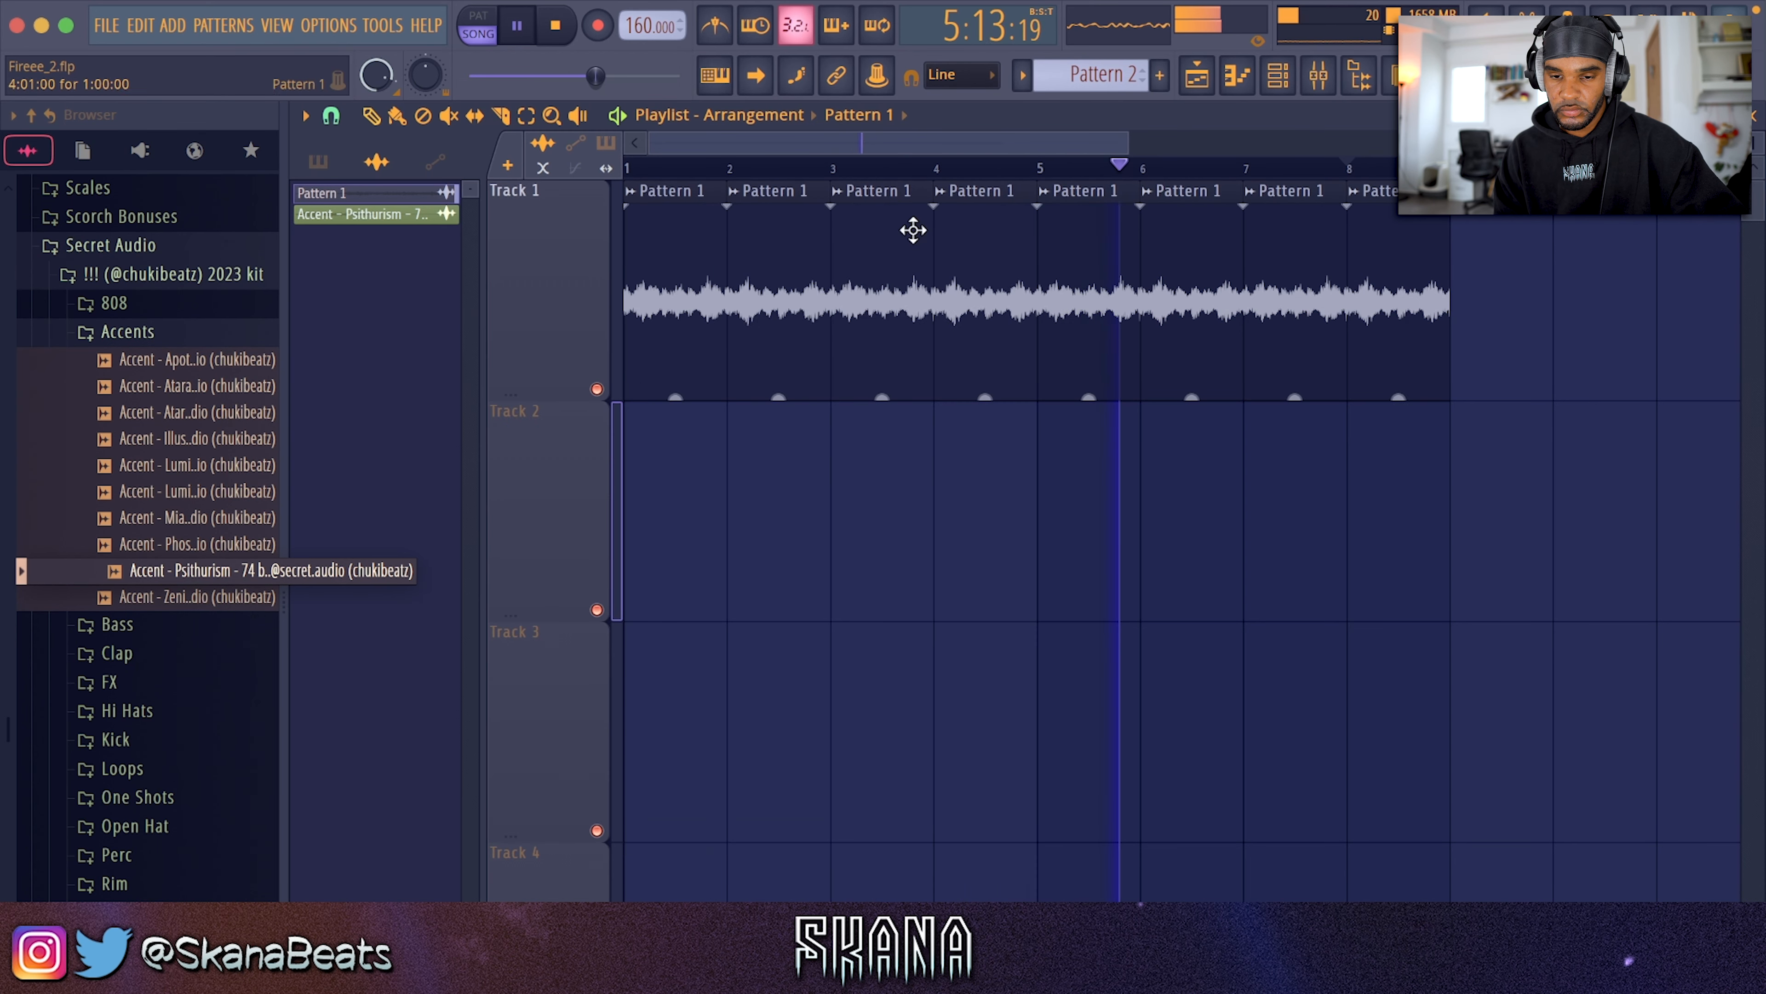
drag(641, 28, 641, 37)
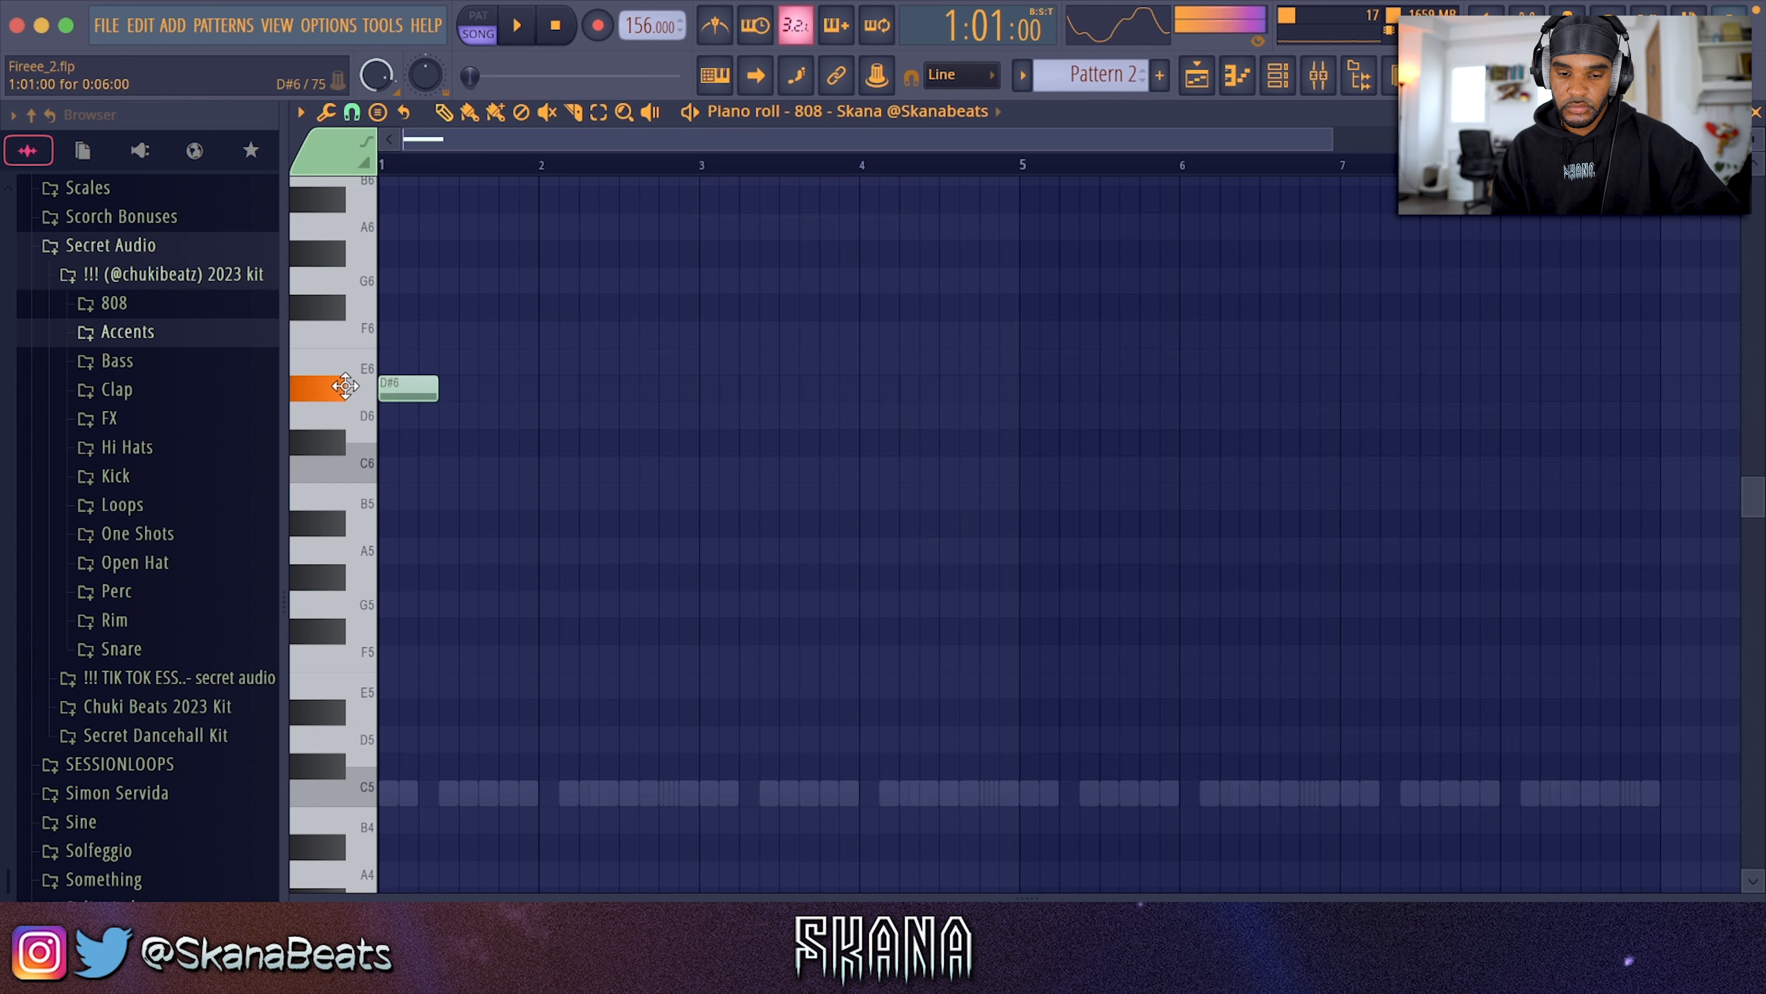
Lay an 808 rhythm on B5 with two notes each in bars 1 and 3 and one each in bars 2 and 4
drag(391, 369, 386, 507)
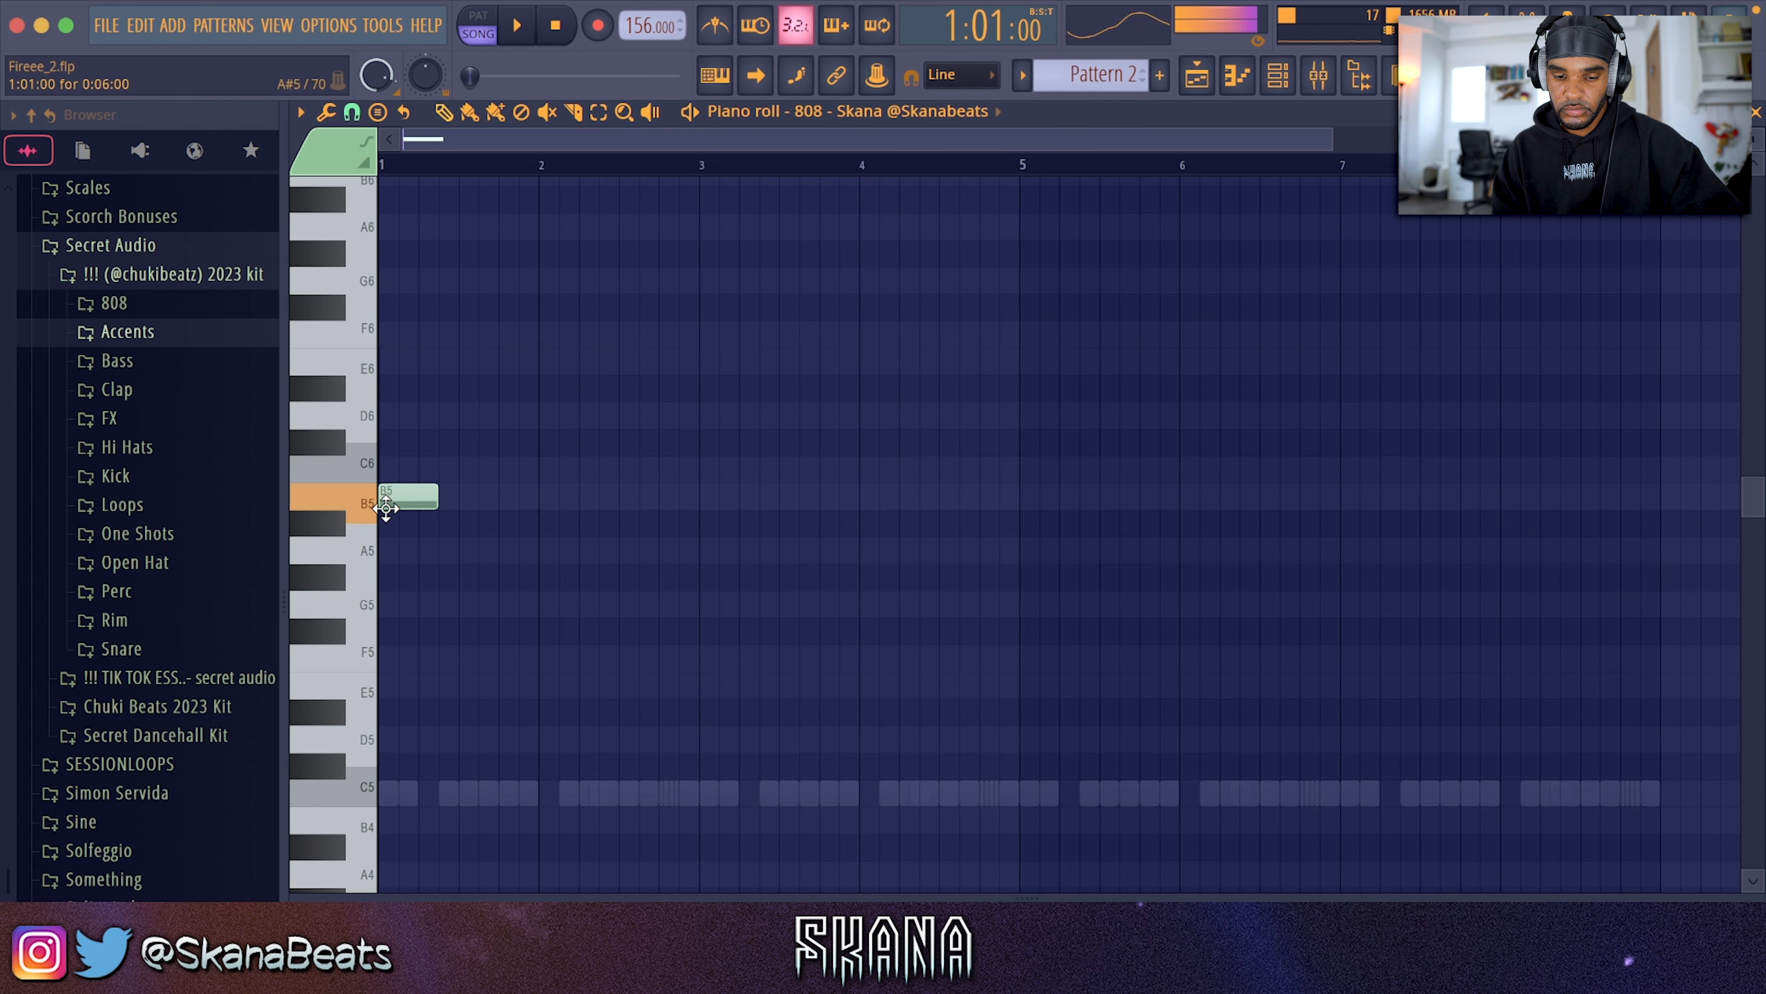
click(451, 499)
click(583, 498)
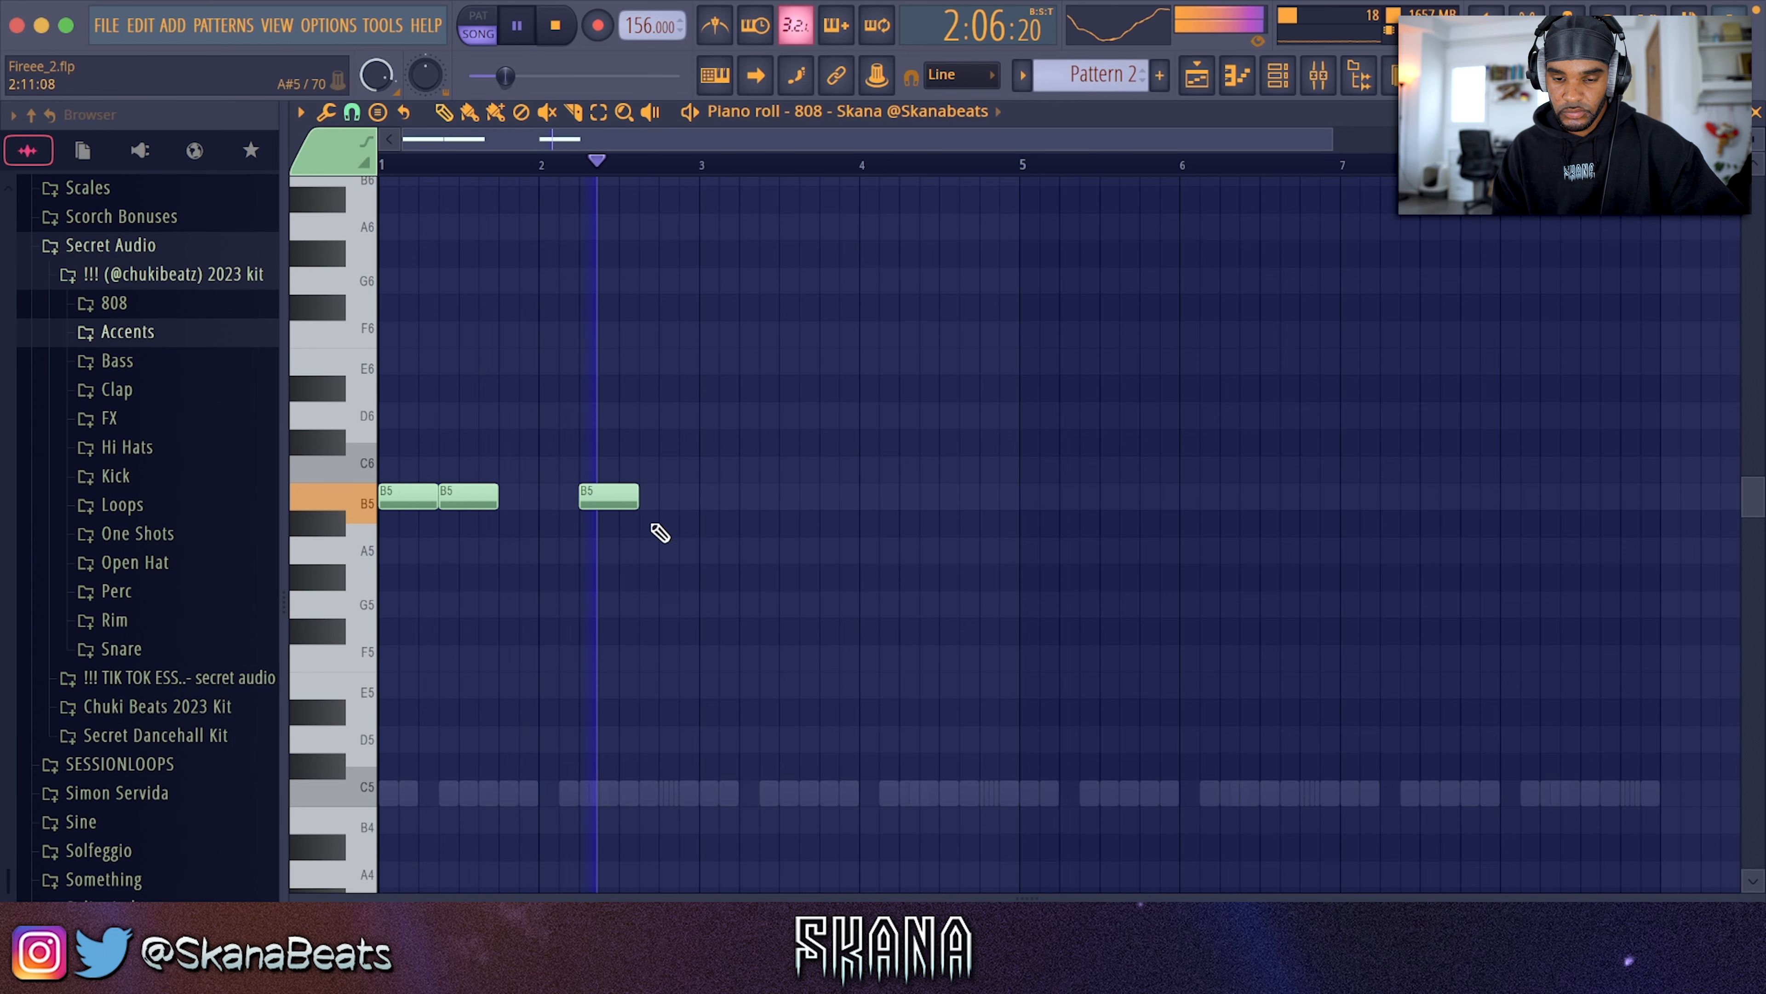
click(704, 495)
click(763, 496)
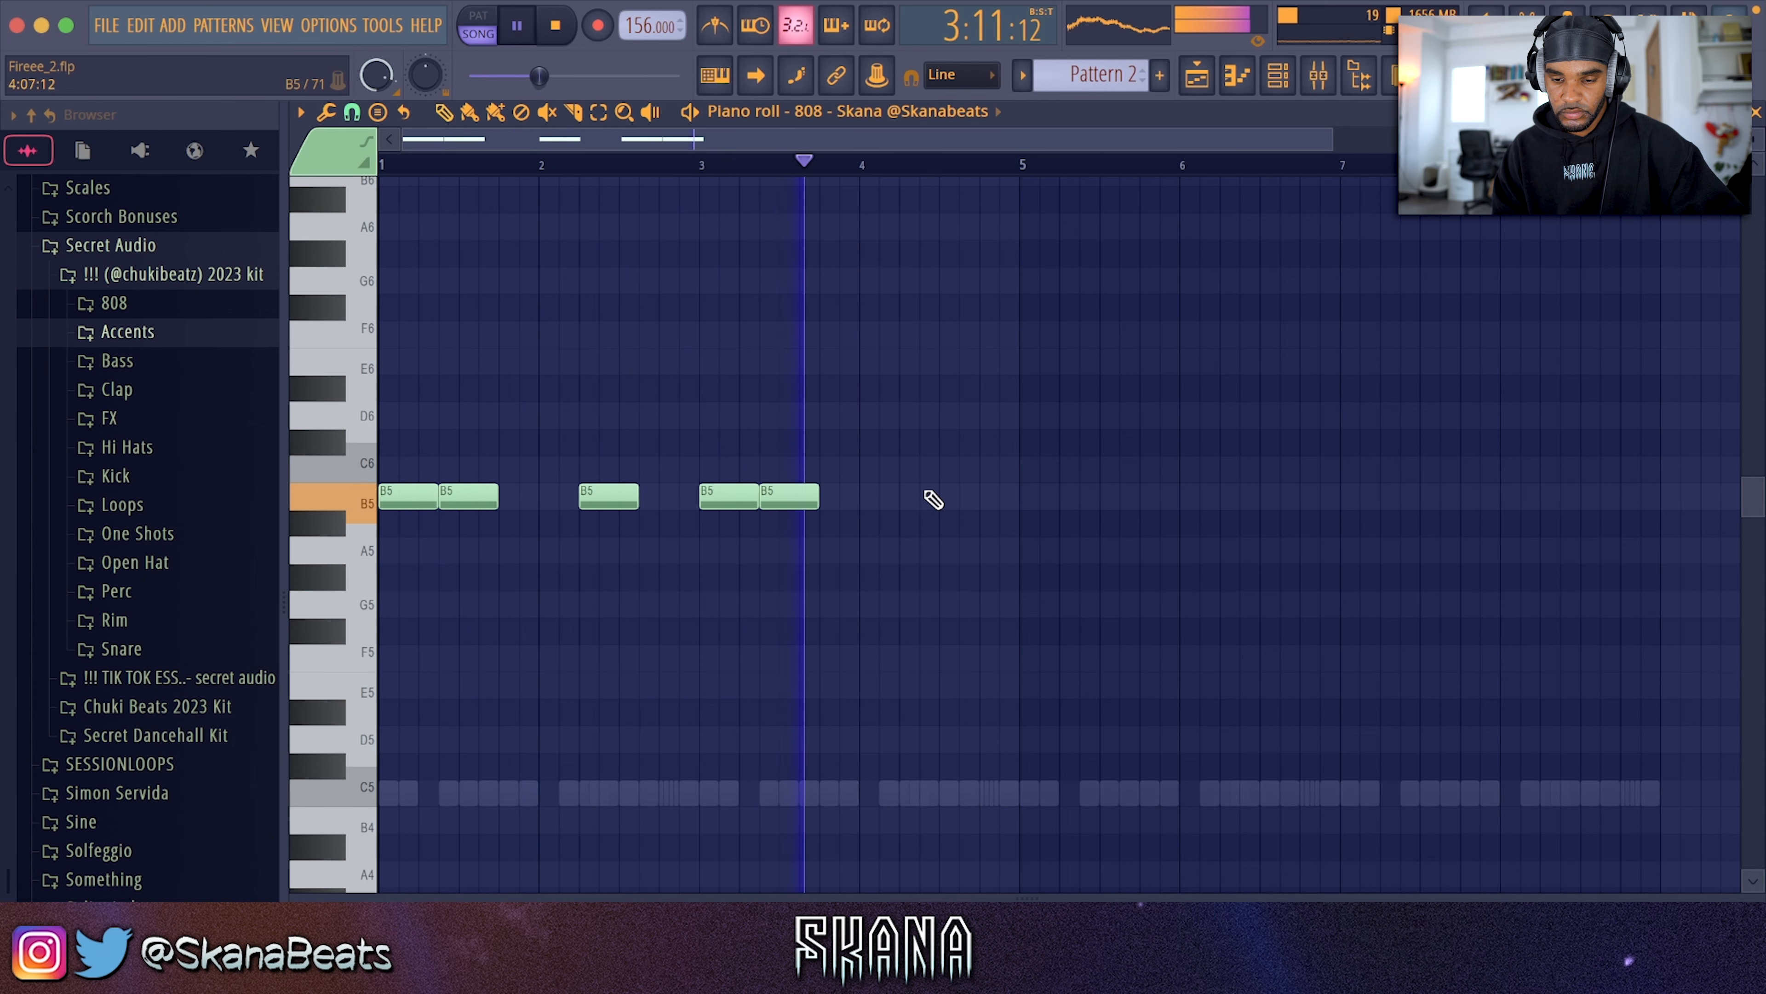
click(904, 495)
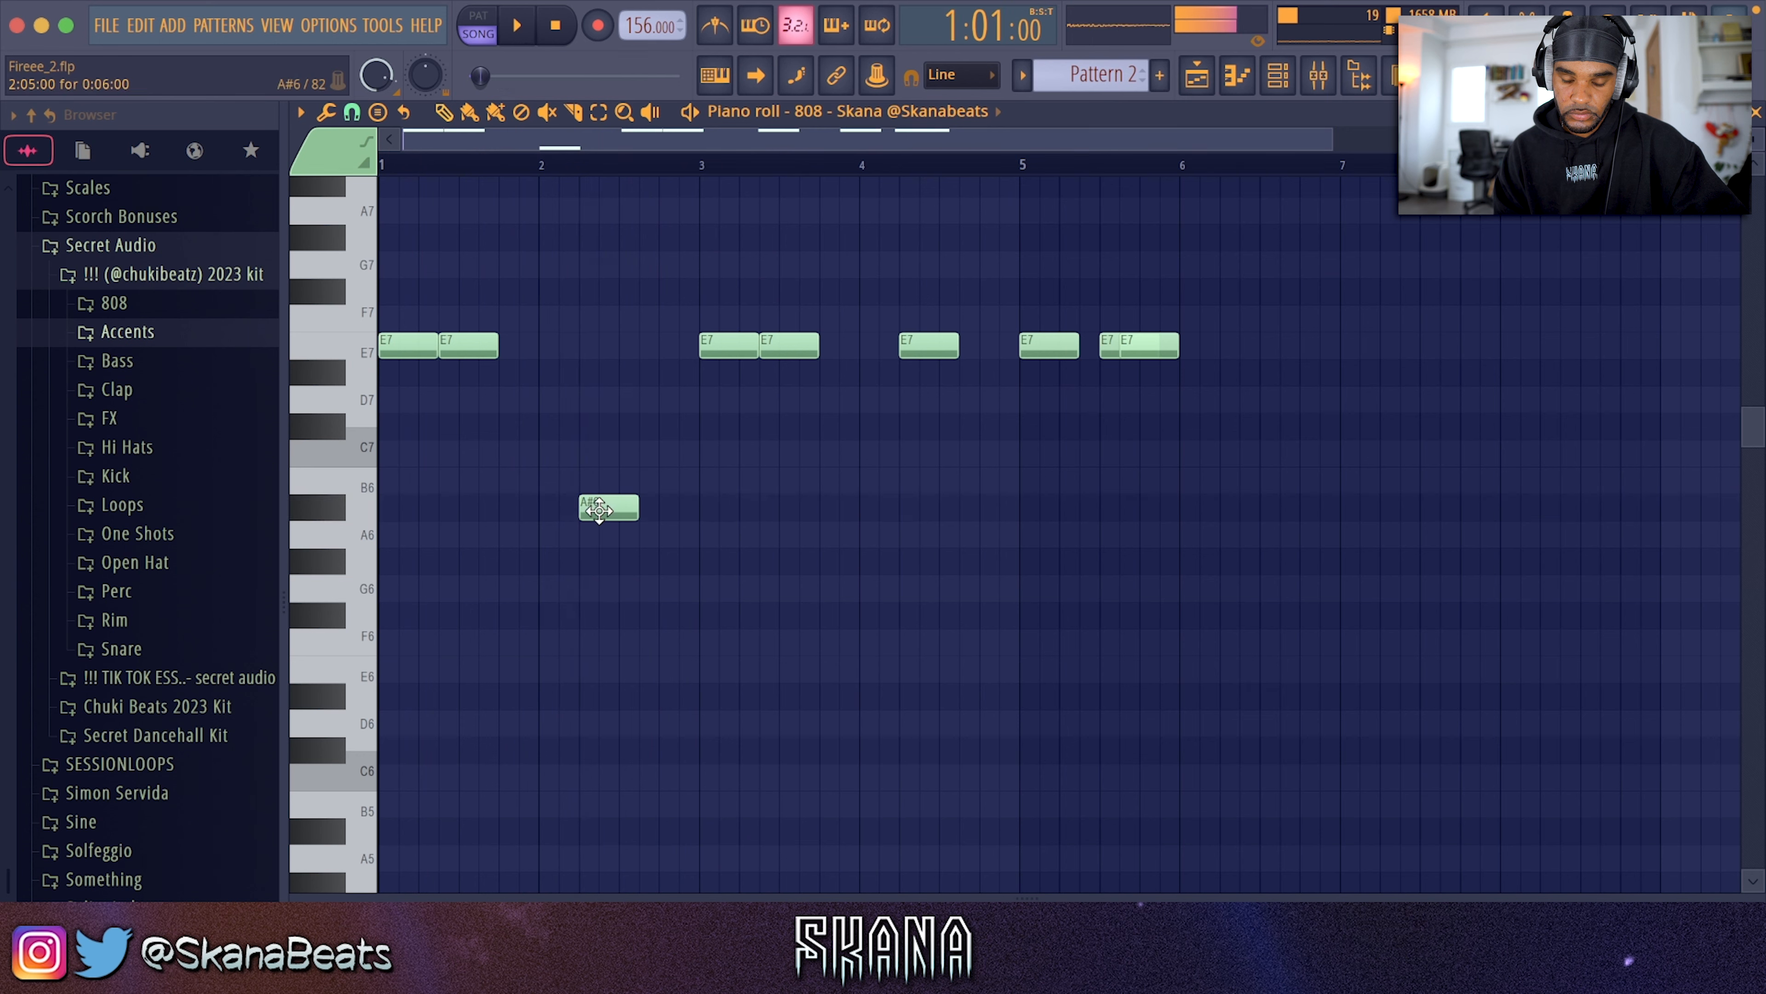
Tune the bar 2 808 note to B and transpose all 808 notes down by octaves to E5 and B4
click(599, 504)
scroll(598, 482, up, 4)
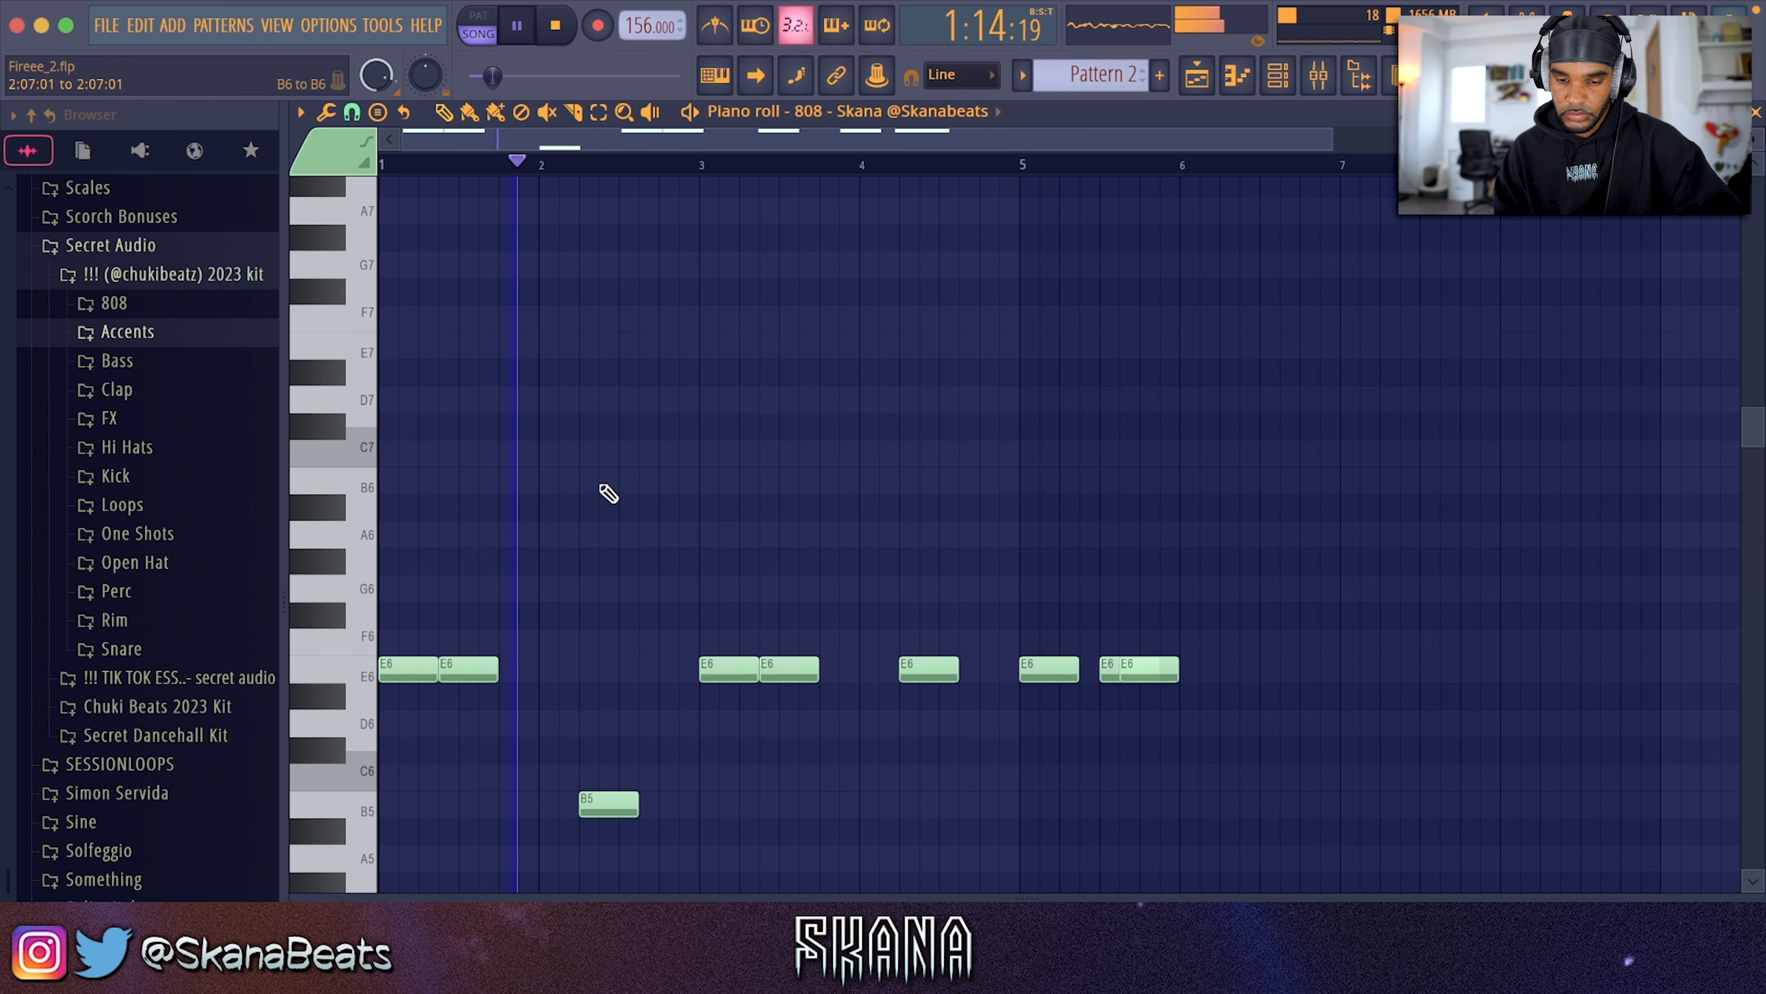
scroll(603, 488, down, 4)
key(ctrl+Down)
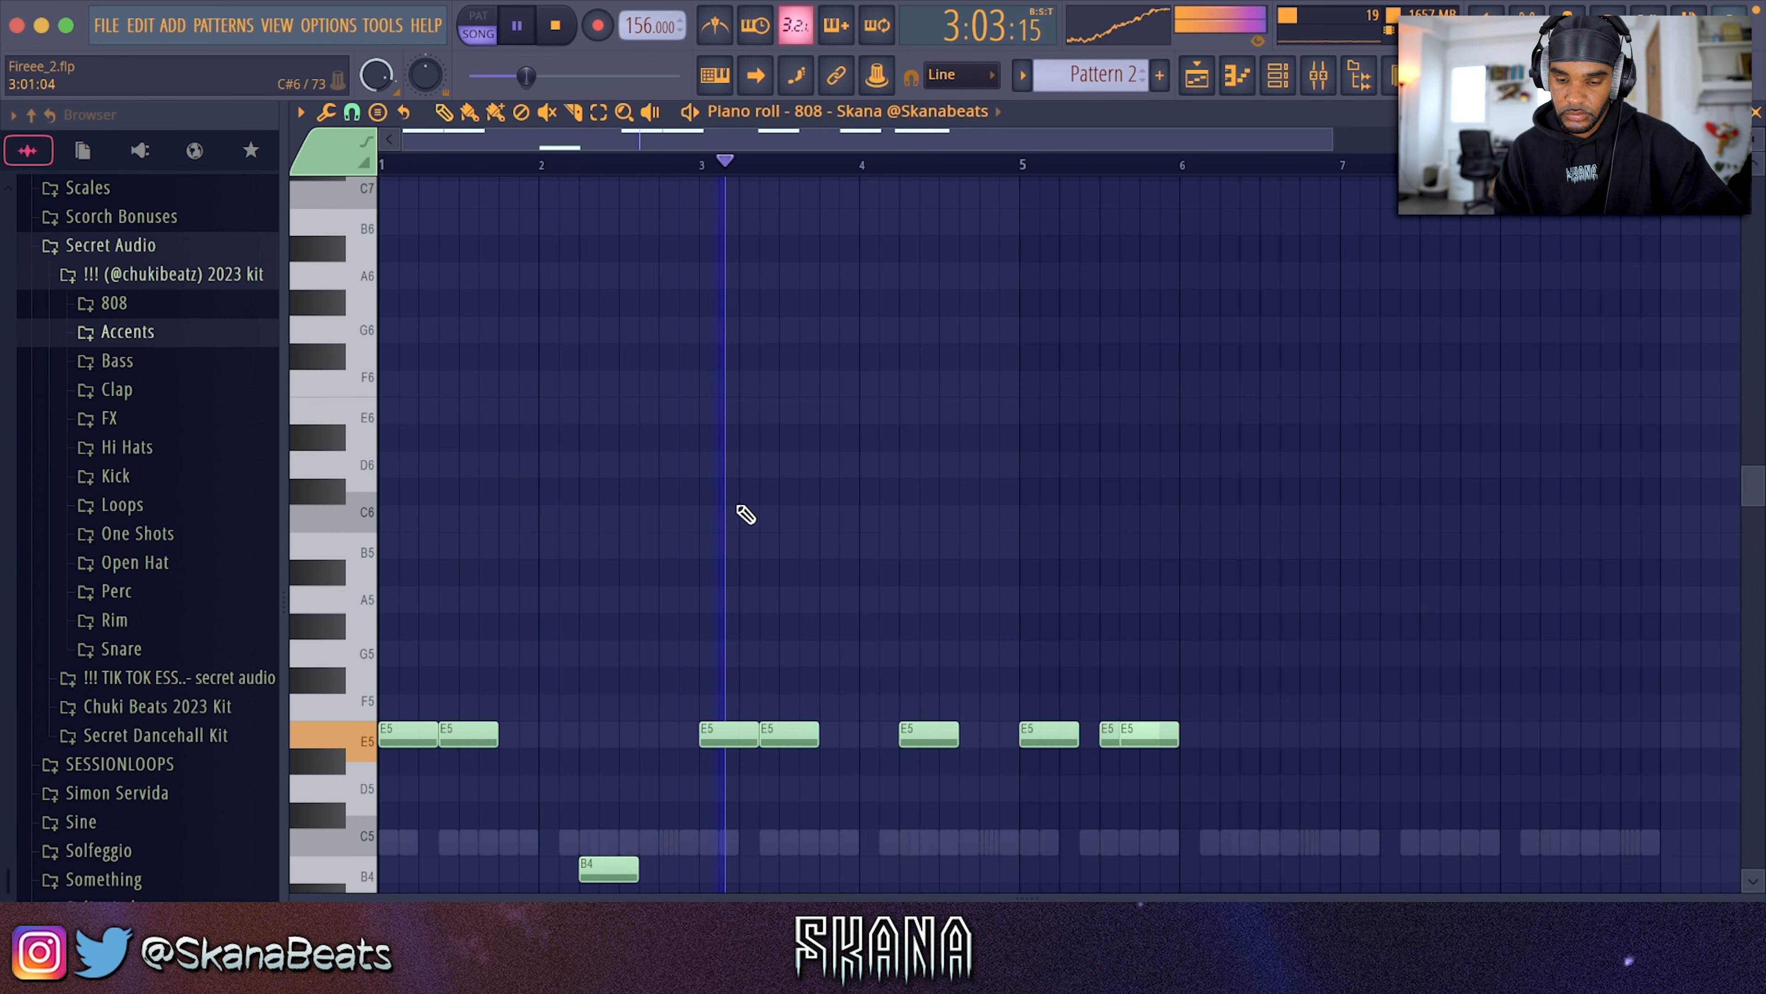
Move the bar 4 808 note down to B4 with a second B4 directly after it
scroll(638, 501, down, 5)
drag(904, 600, 956, 600)
drag(923, 467, 922, 597)
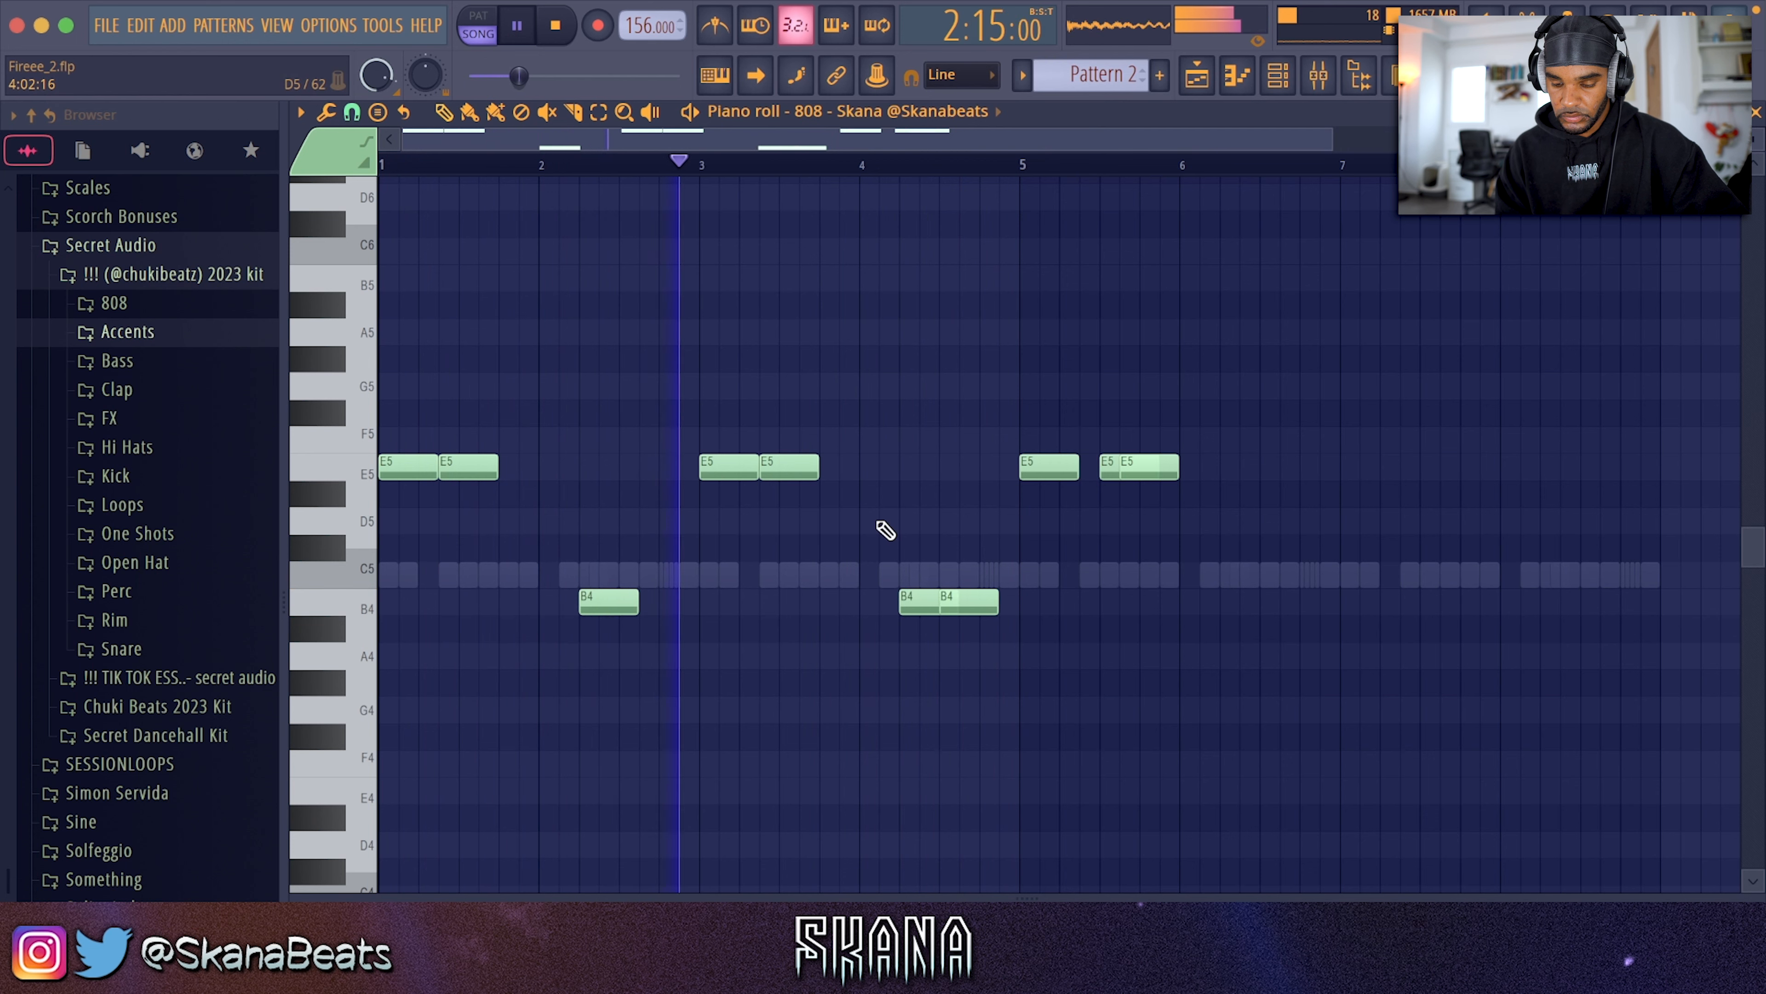
key(ctrl+l)
Delete the 808 notes in bar 5 and add a third B4 note at the end of bar 4
drag(1051, 447, 1272, 473)
key(Delete)
key(space)
key(space)
drag(952, 584, 976, 611)
Extend the 808 notes legato up to the start of bar 5 and duplicate the four-bar phrase into bars 5 to 8
click(1022, 542)
key(ctrl+l)
right_click(1035, 546)
key(ctrl+b)
key(ctrl+d)
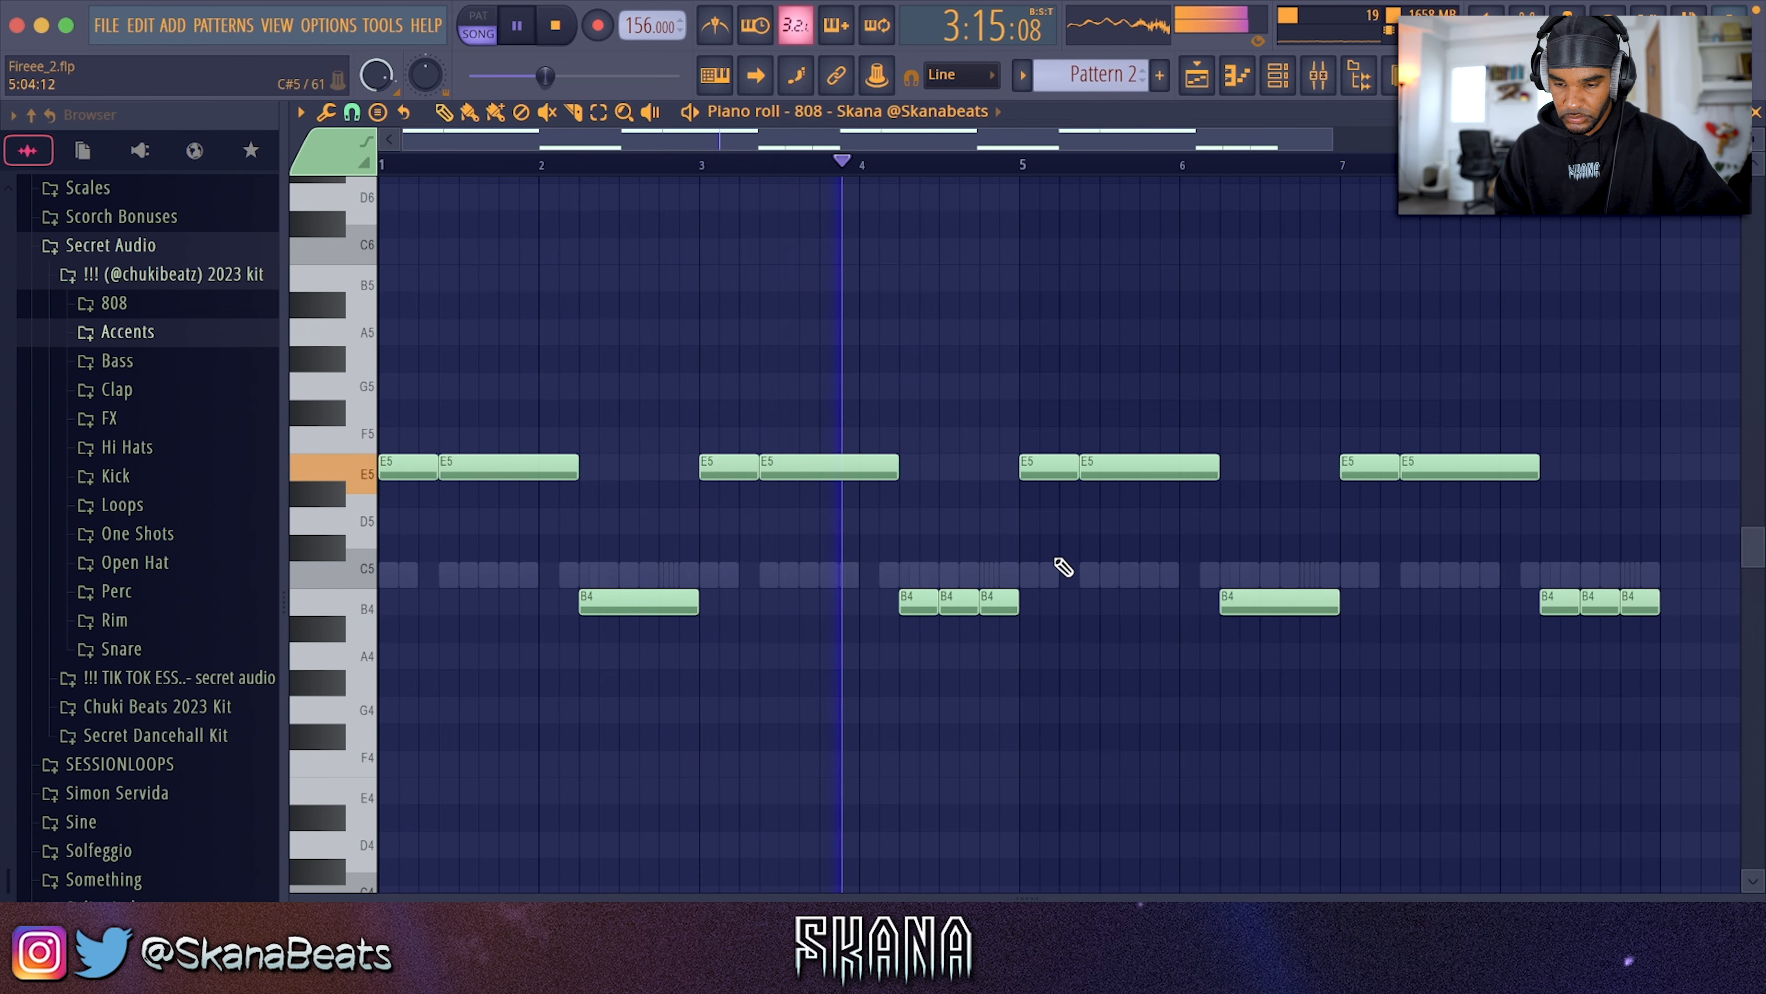
Close the piano roll and show the Unsorted channel group in the channel rack
key(shift+Down)
click(1760, 115)
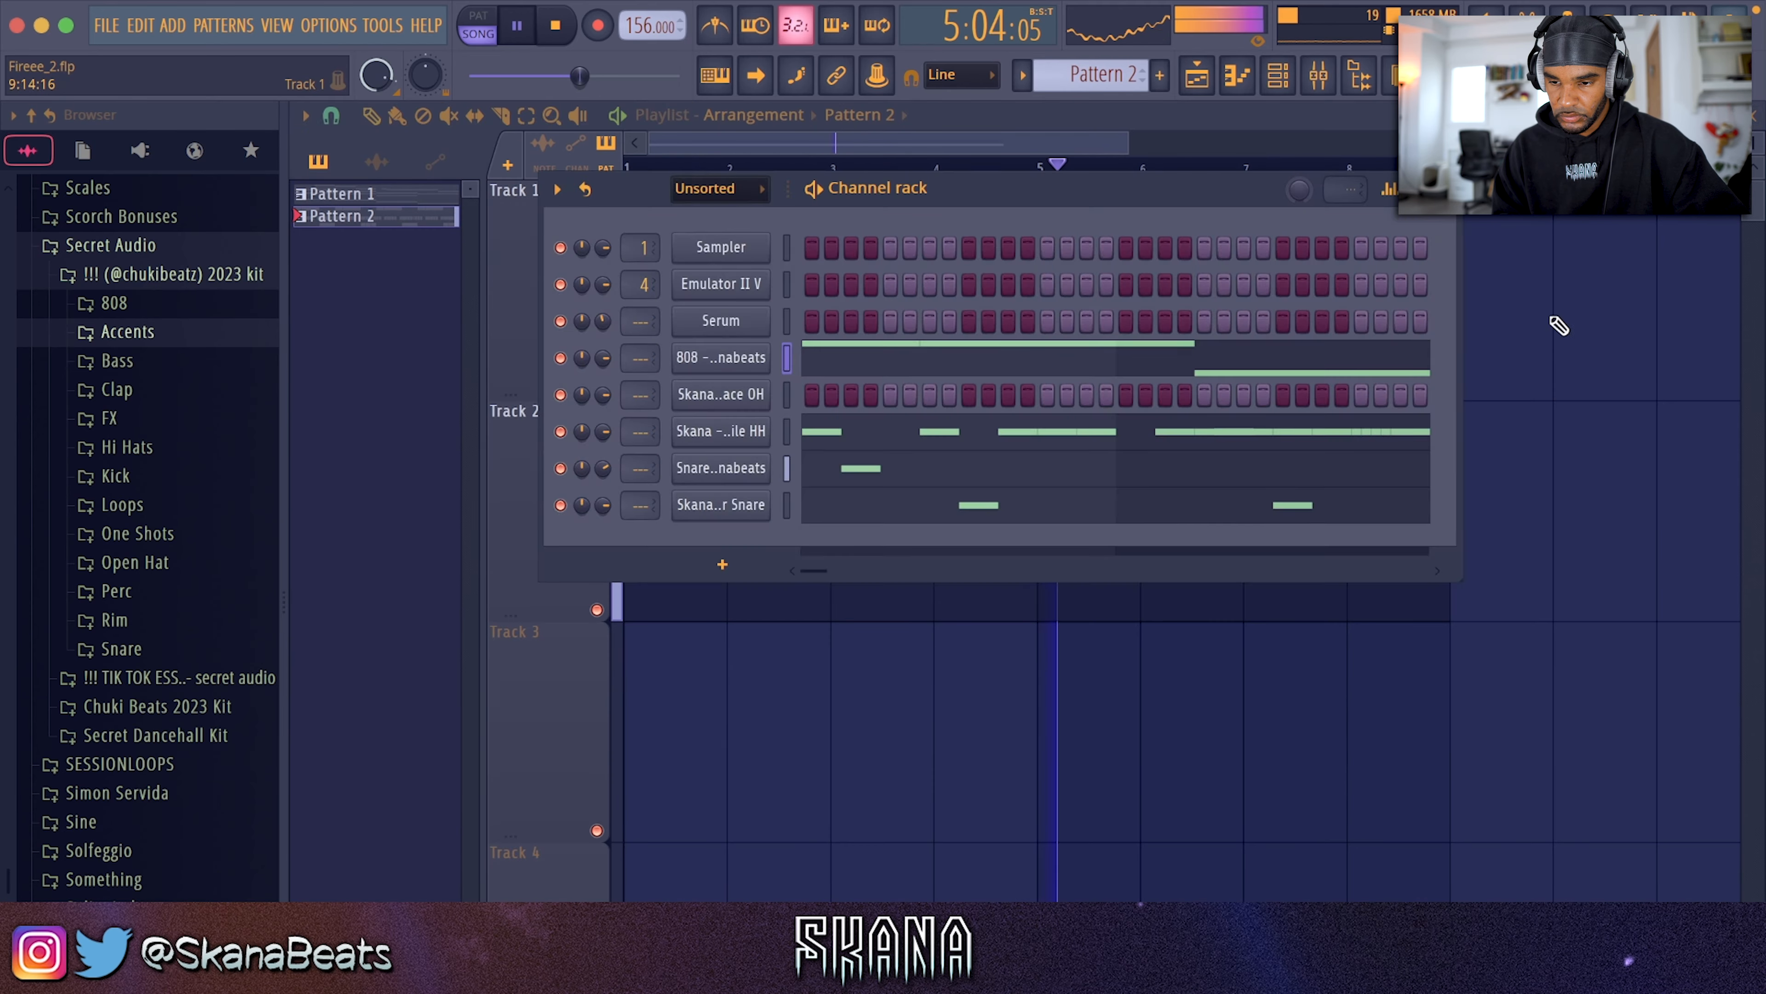
key(F6)
double_click(1362, 296)
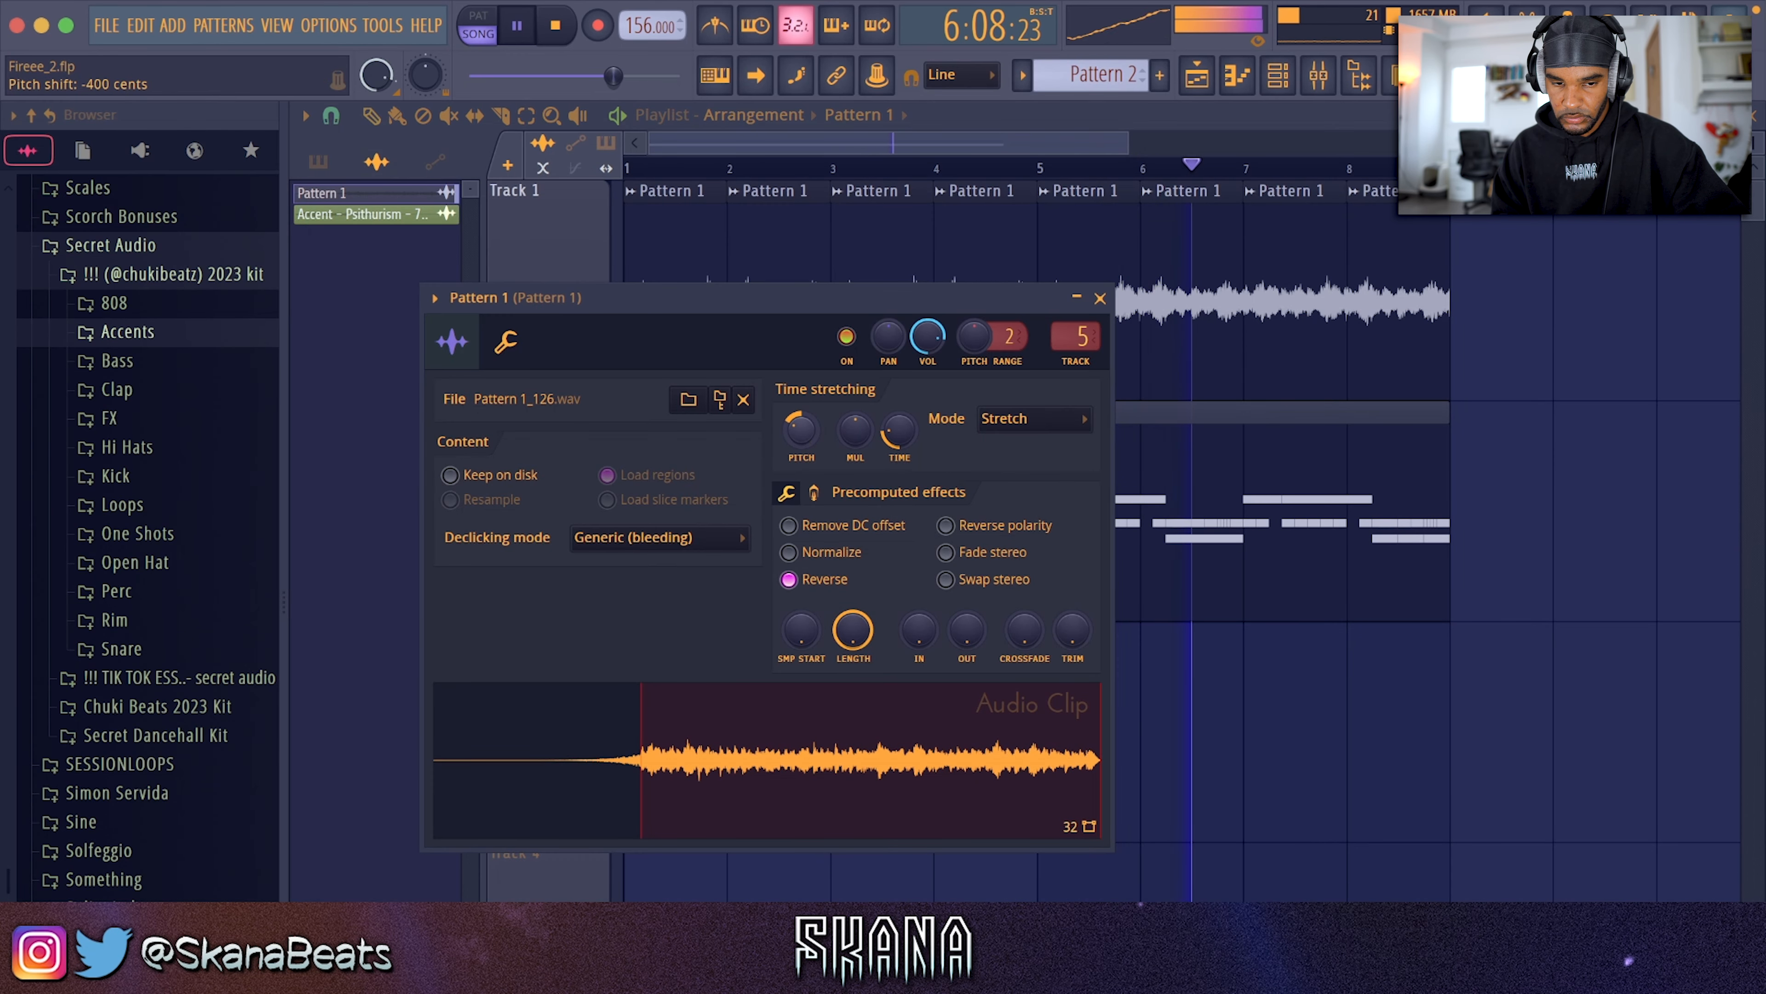
key(Escape)
key(F6)
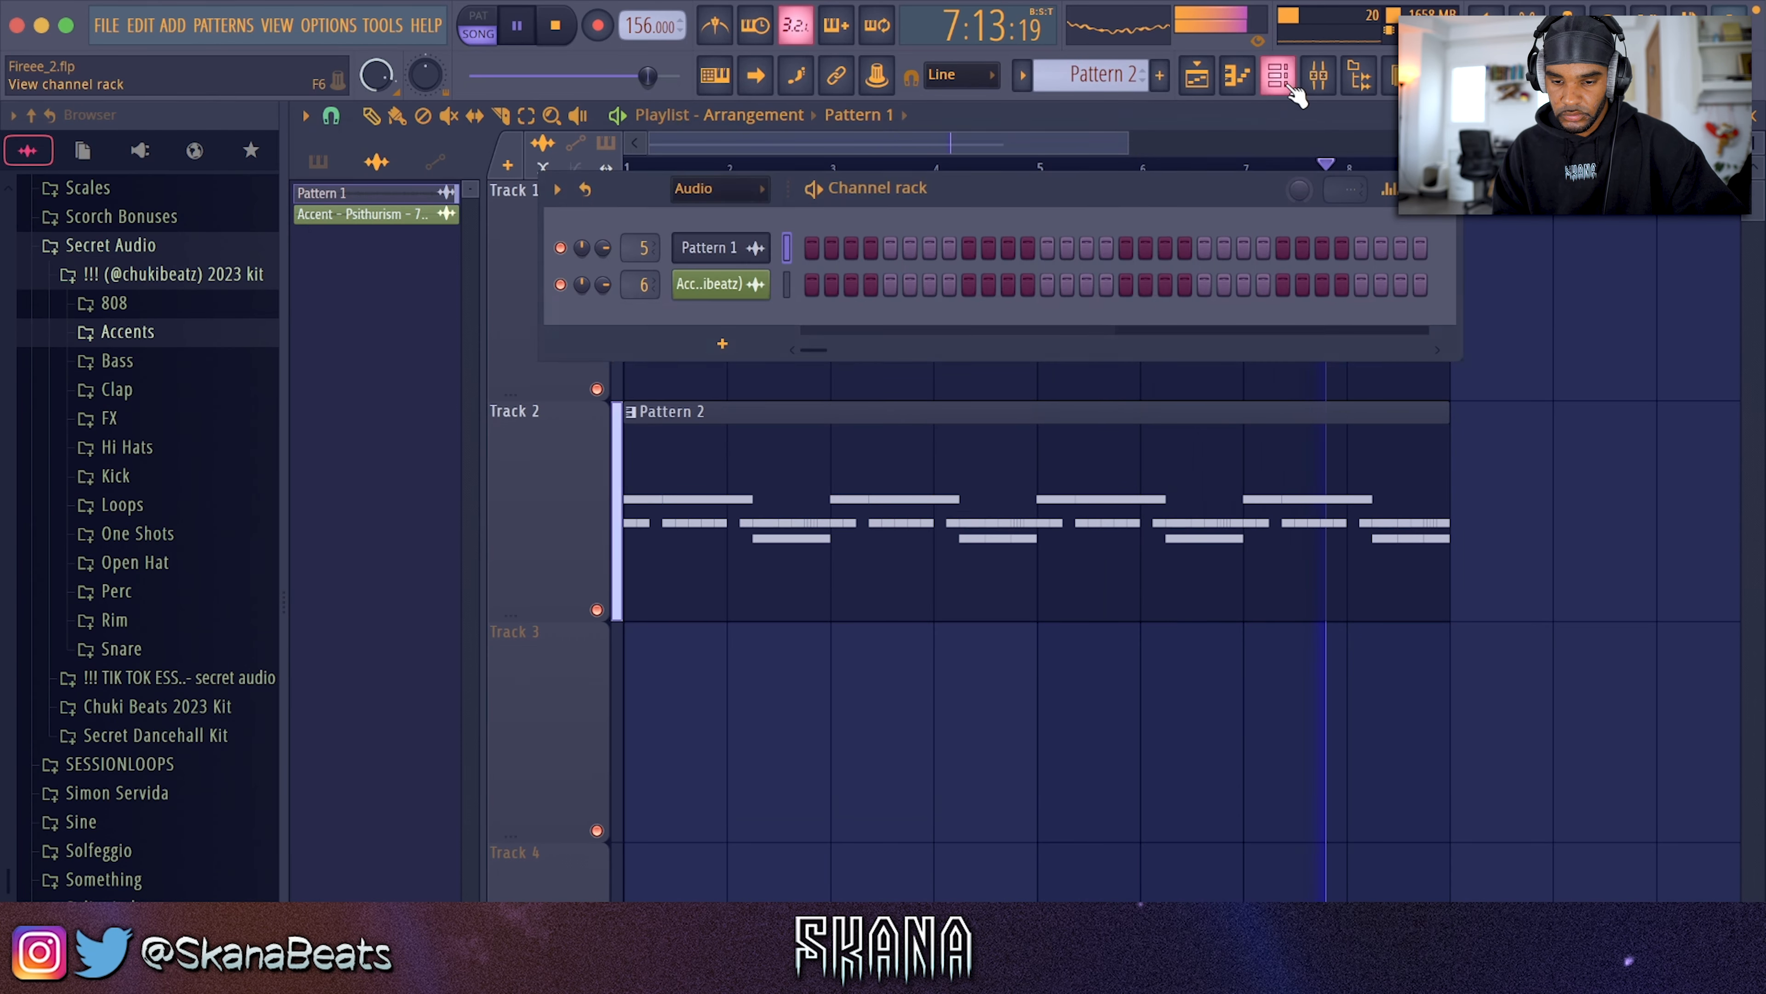
click(726, 186)
click(706, 272)
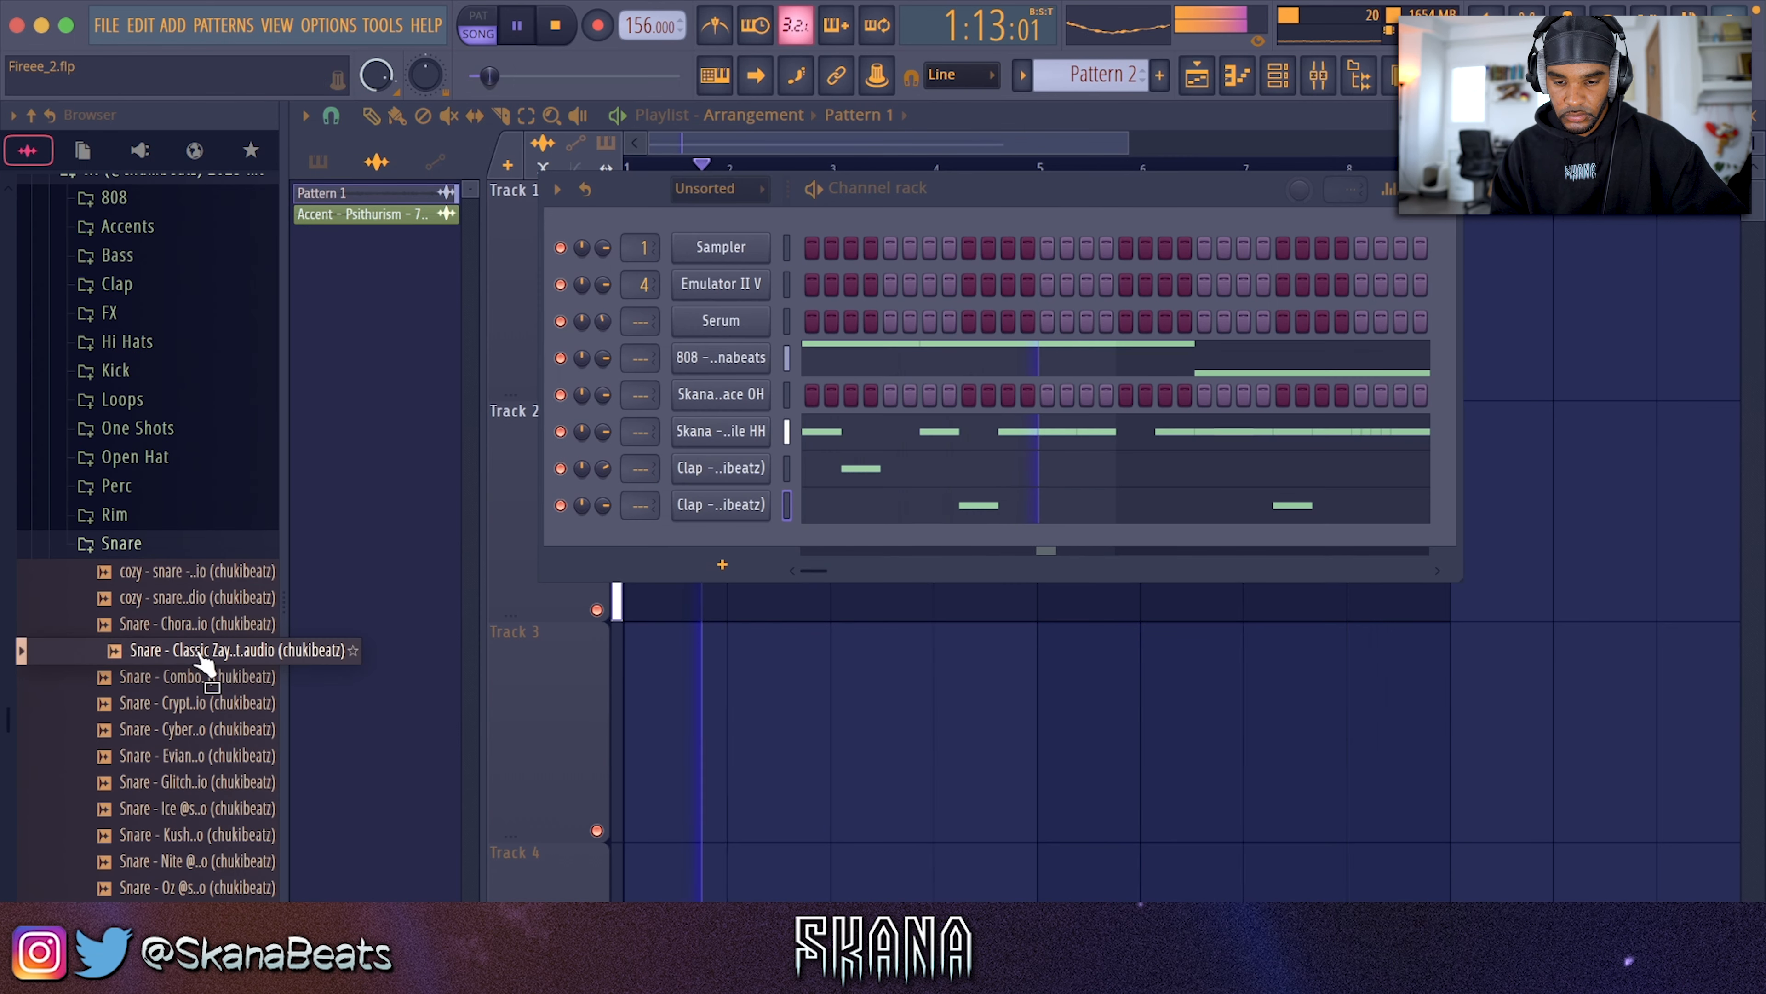
Replace the last snare channel's sample with the Classic Zay snare and the hi-hat channel's sample with Skana - Angel HH
drag(202, 656, 723, 509)
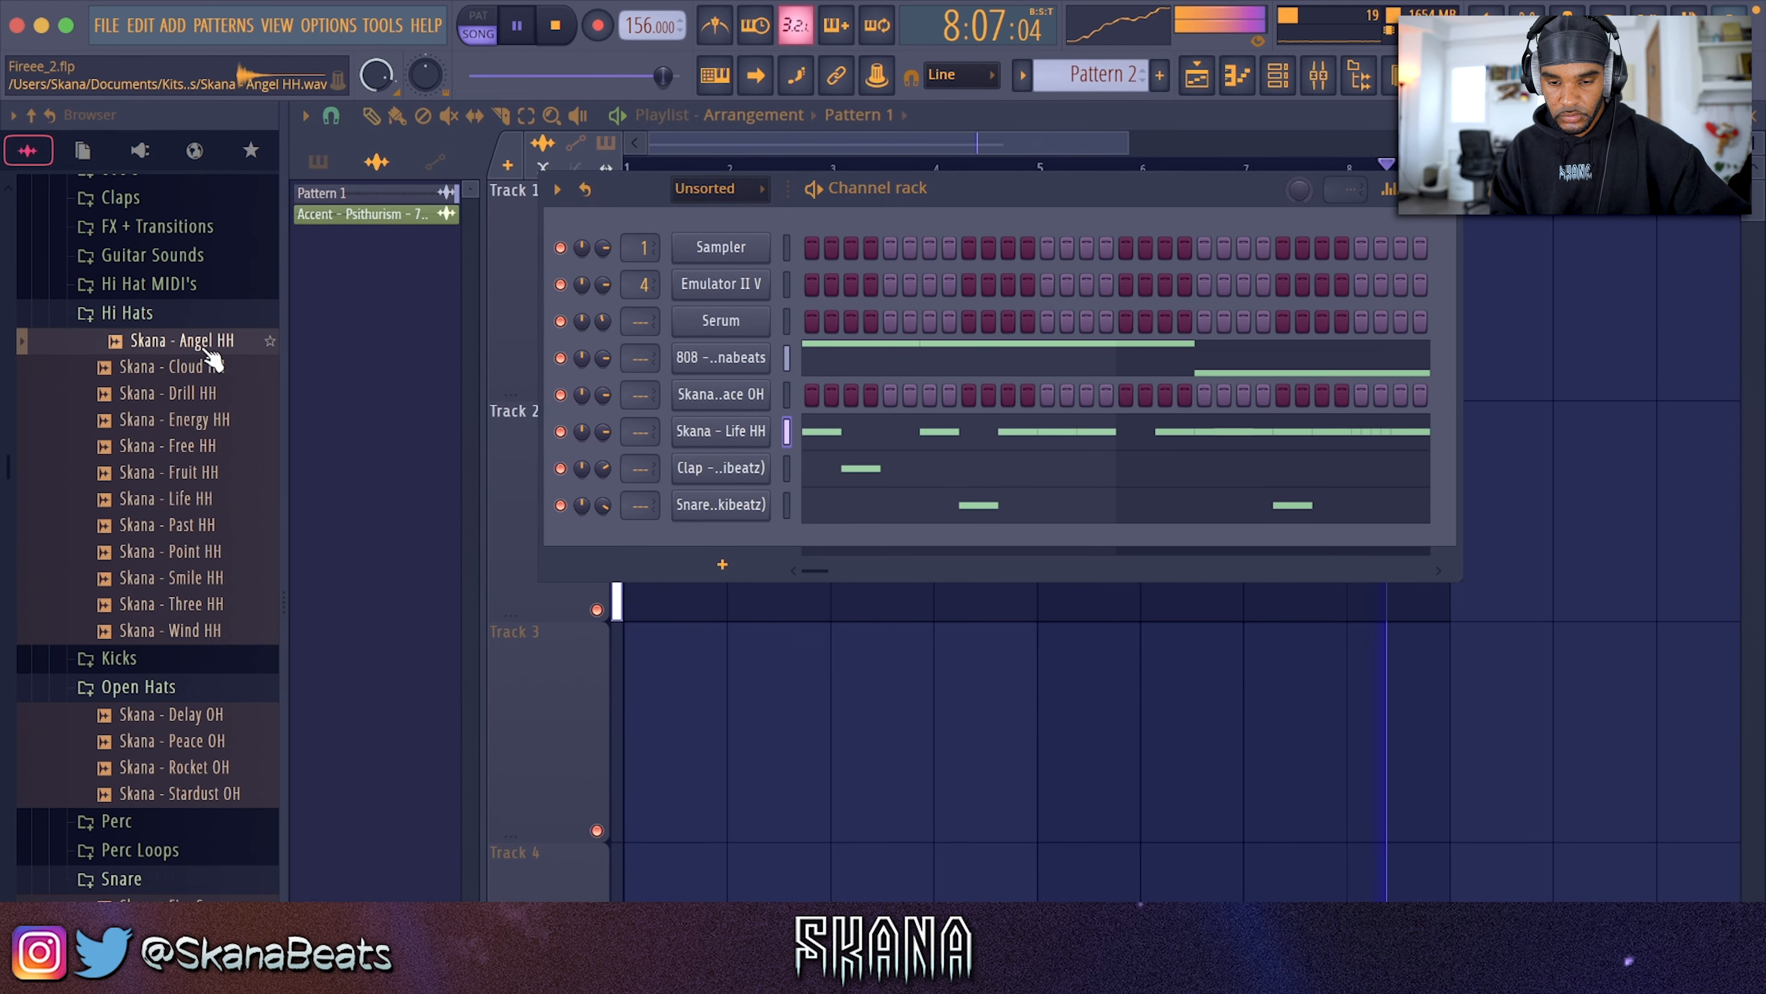
drag(633, 362, 727, 431)
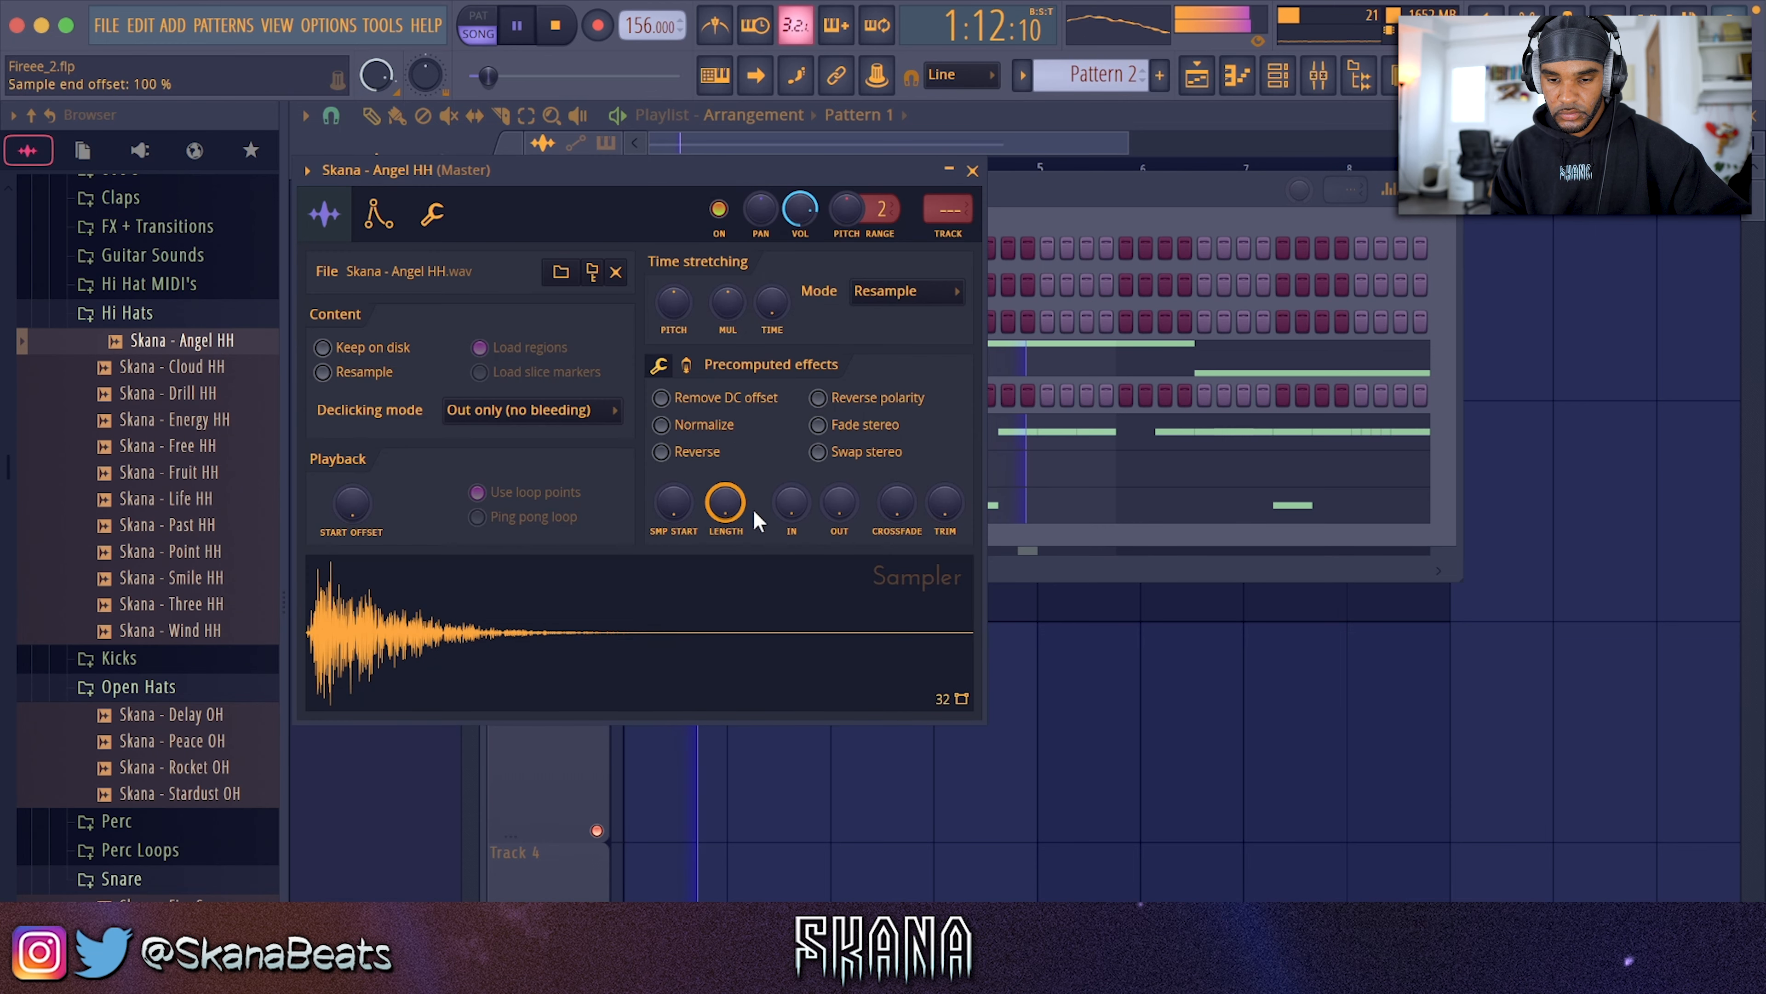
click(974, 171)
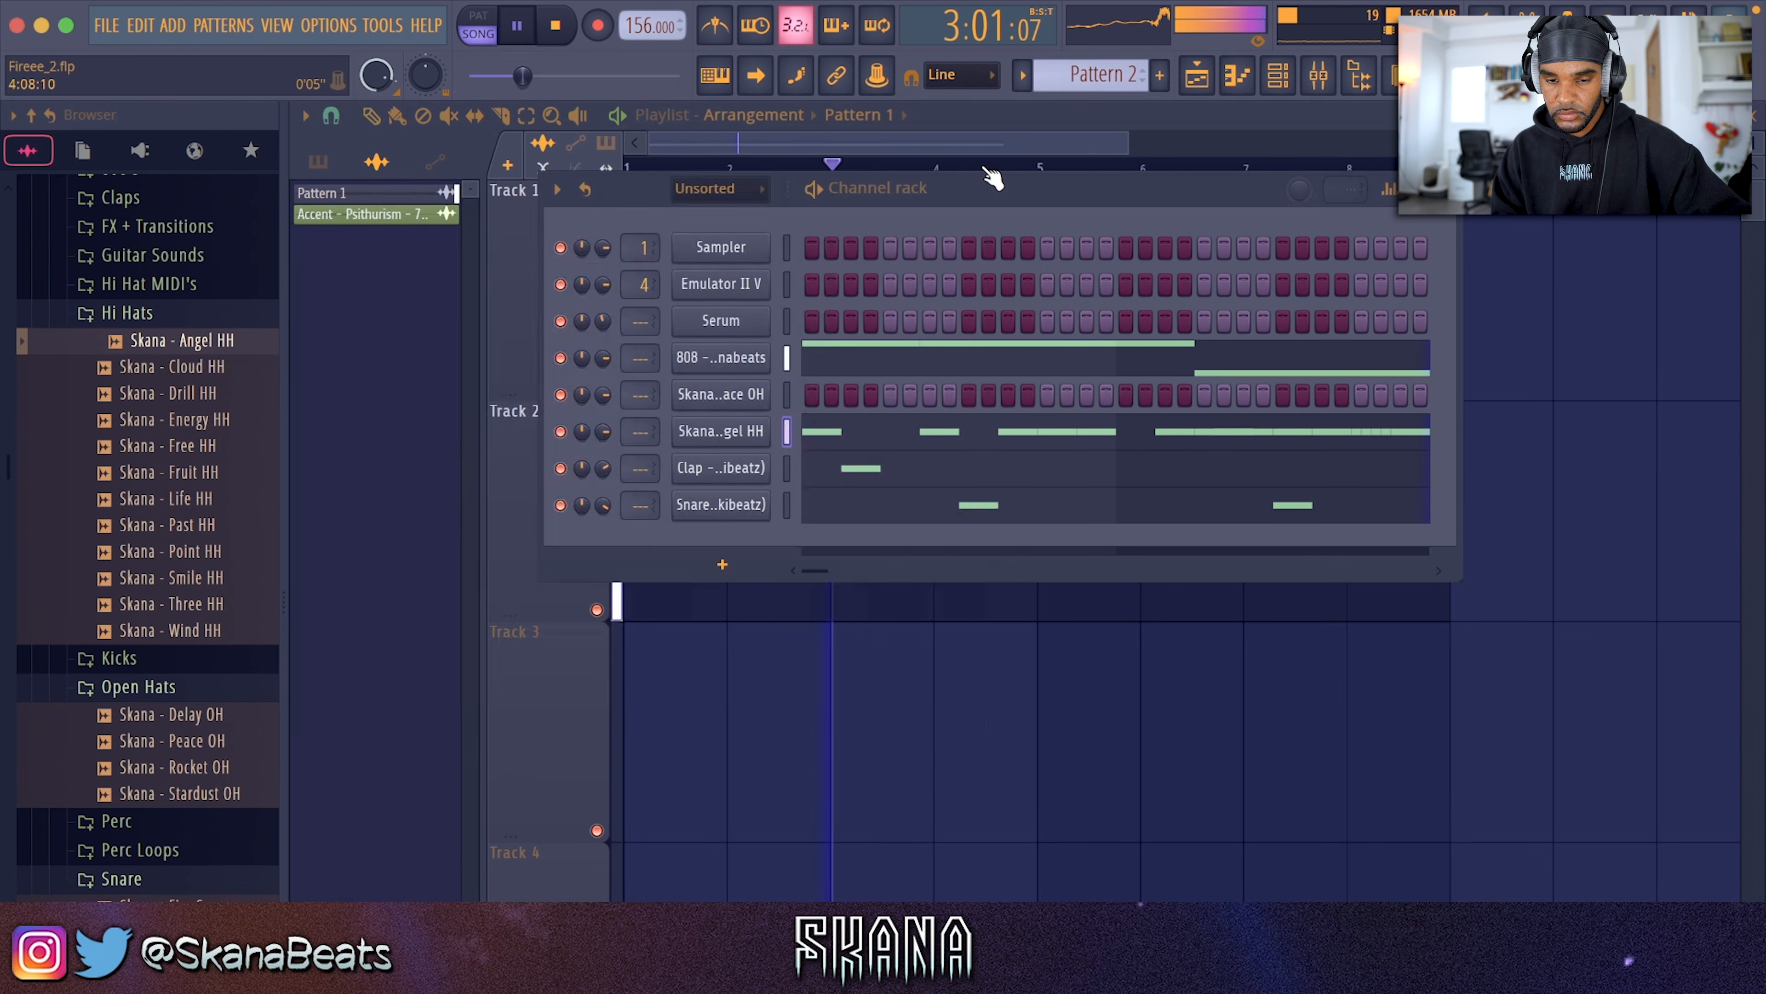
Place the Bend - Accent sample at bar 1 on Track 3 and set its time-stretching mode to Auto
click(216, 324)
scroll(225, 406, up, 5)
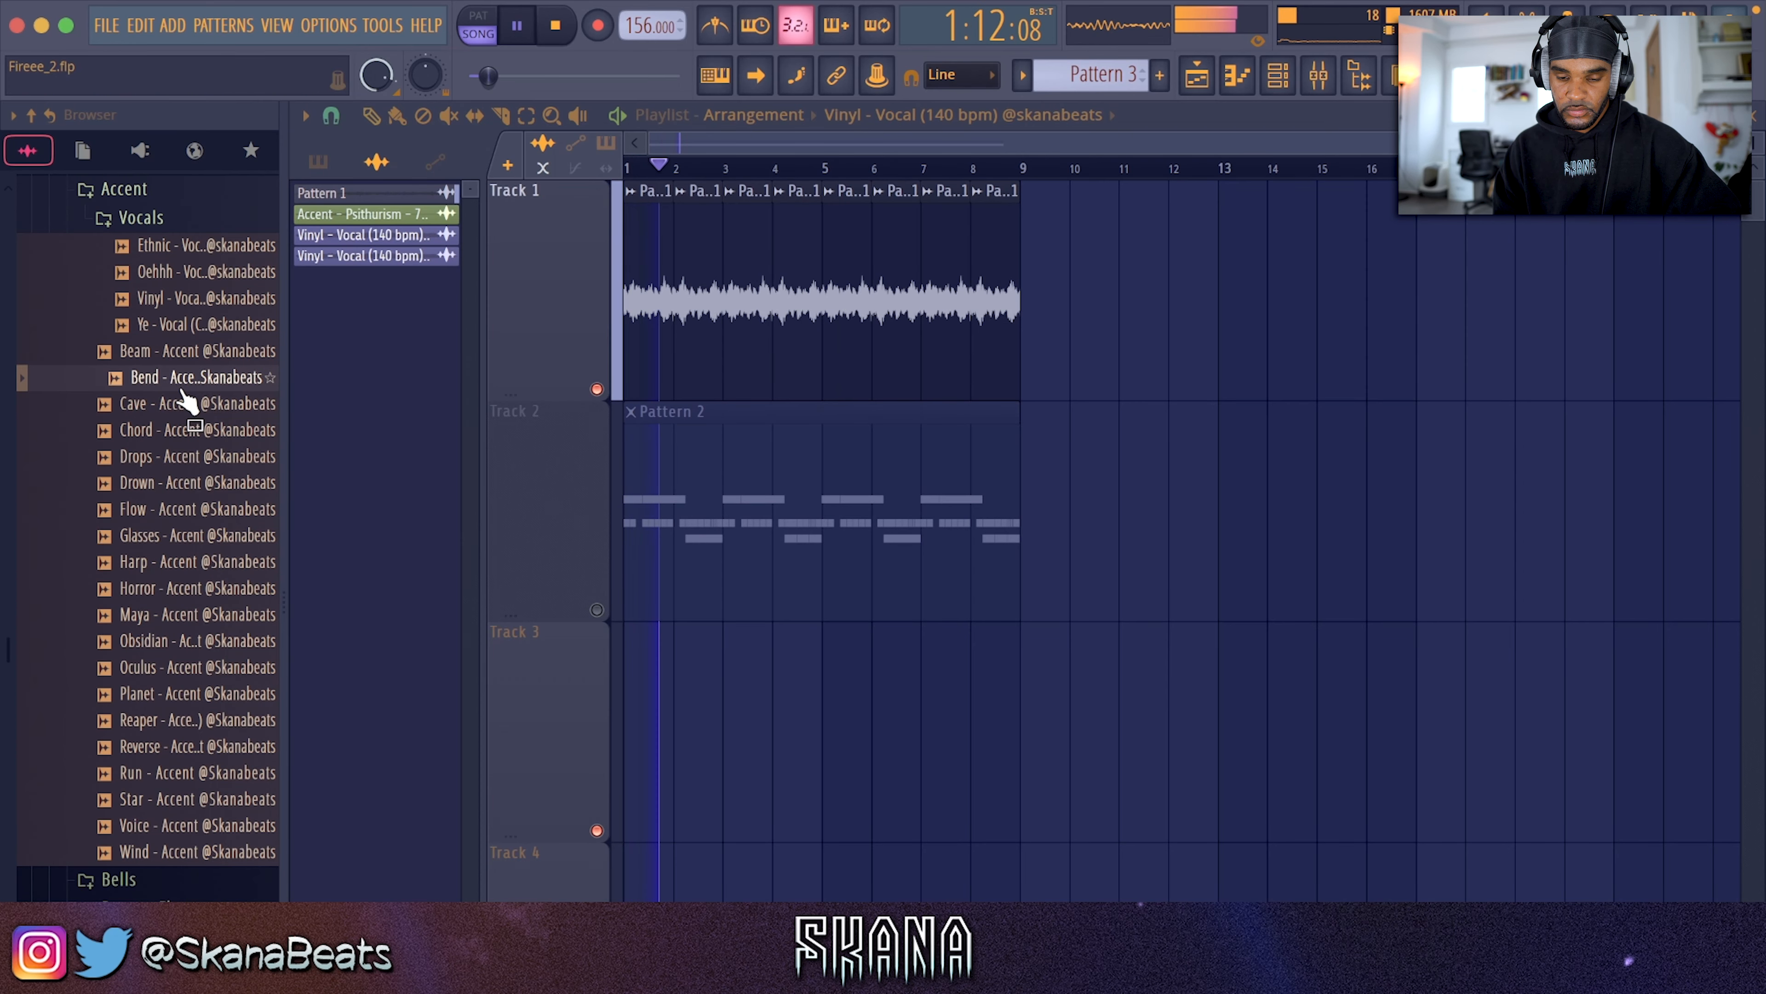
drag(182, 389, 664, 776)
double_click(673, 744)
key(space)
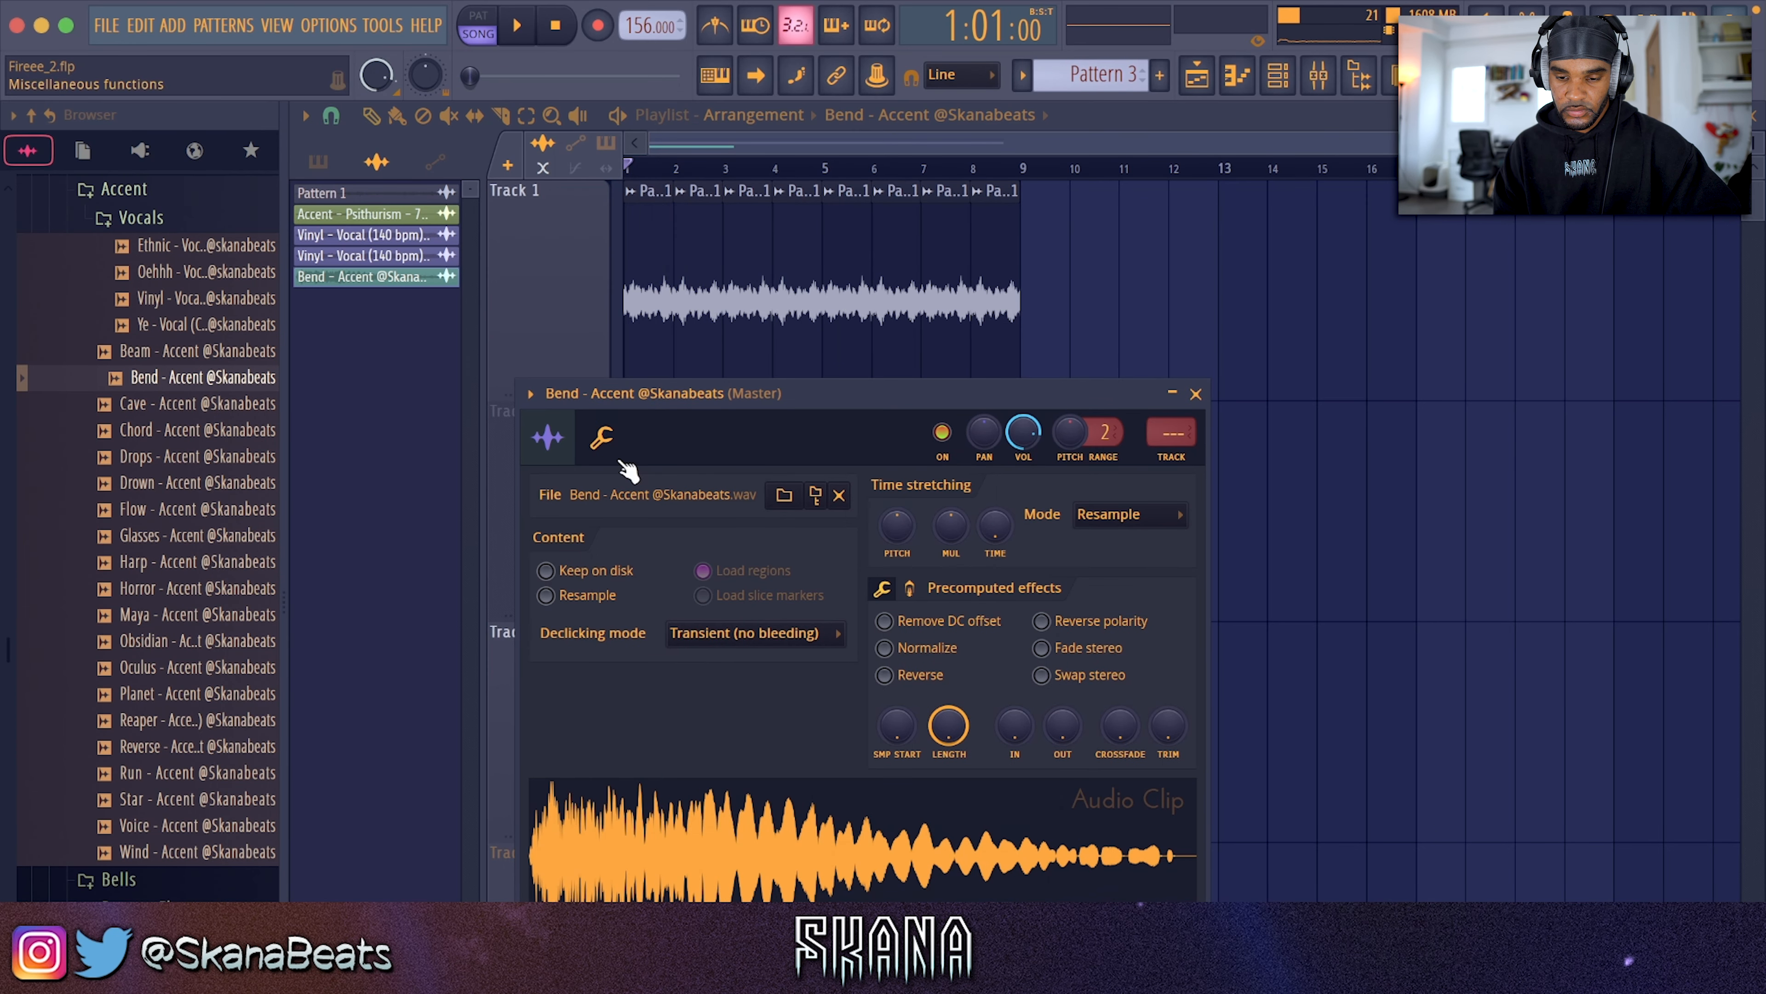
key(space)
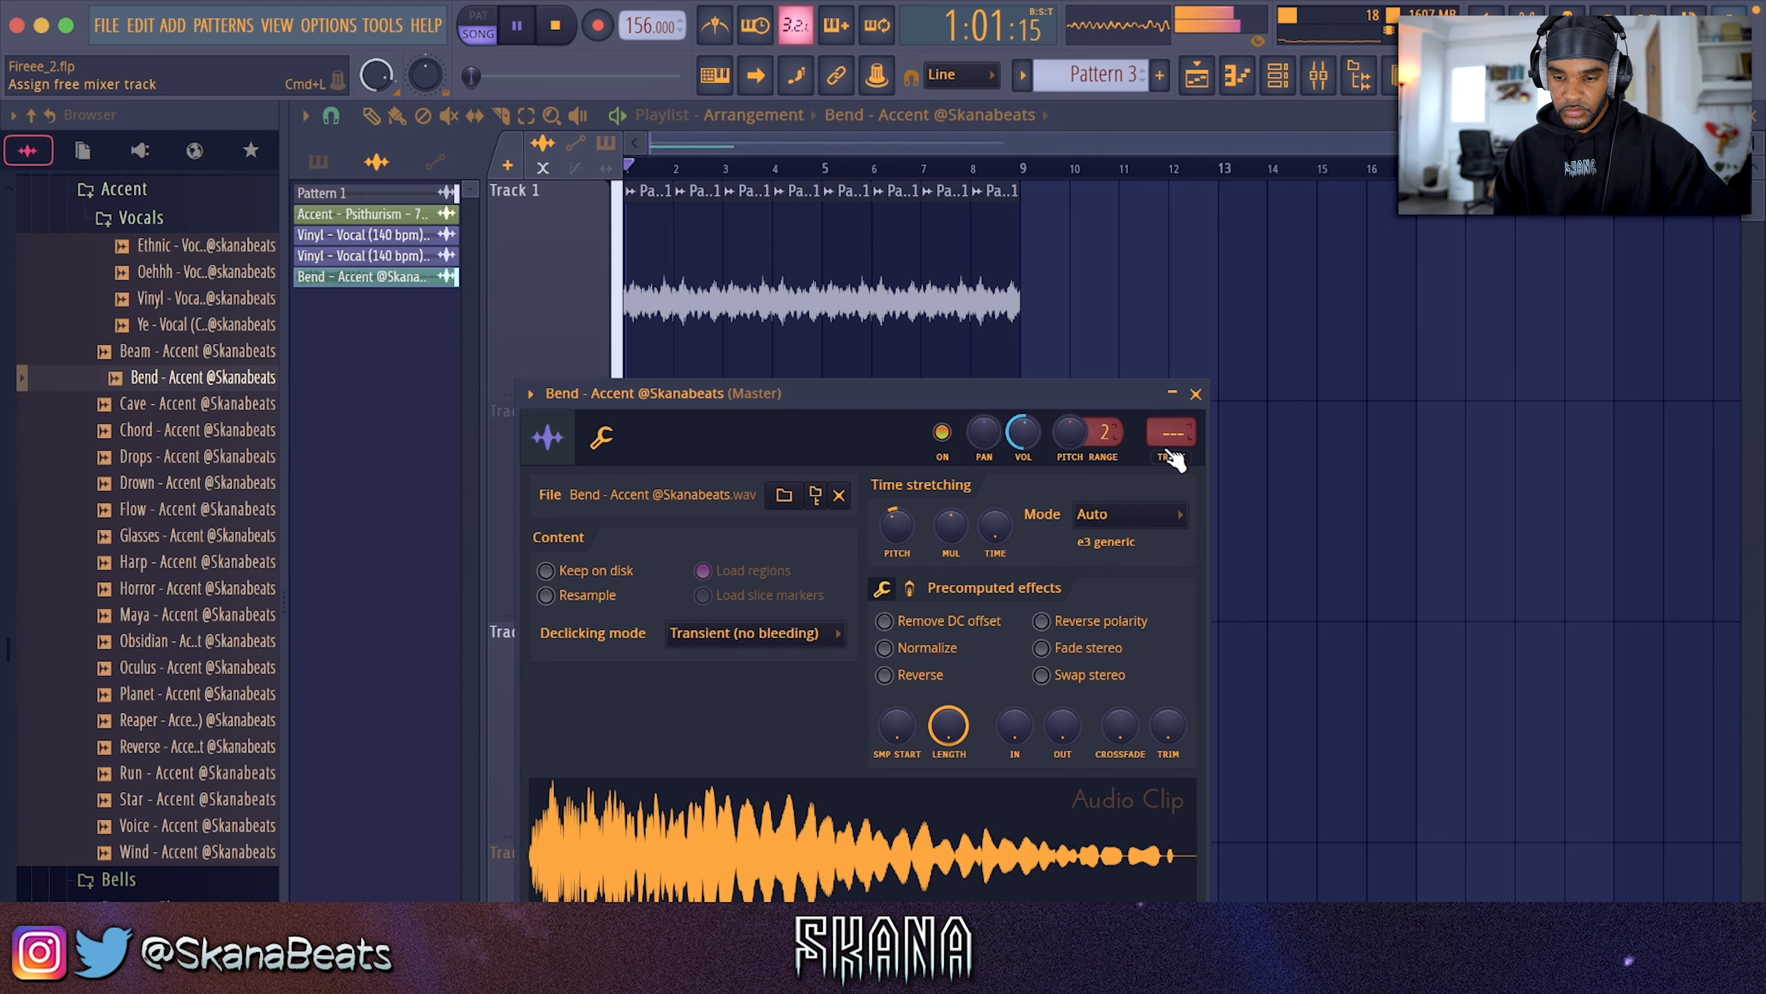
Assign the Bend accent to a free mixer track and add ValhallaVintageVerb in slot 5 and PanCake2 in slot 7
click(1154, 442)
click(1497, 362)
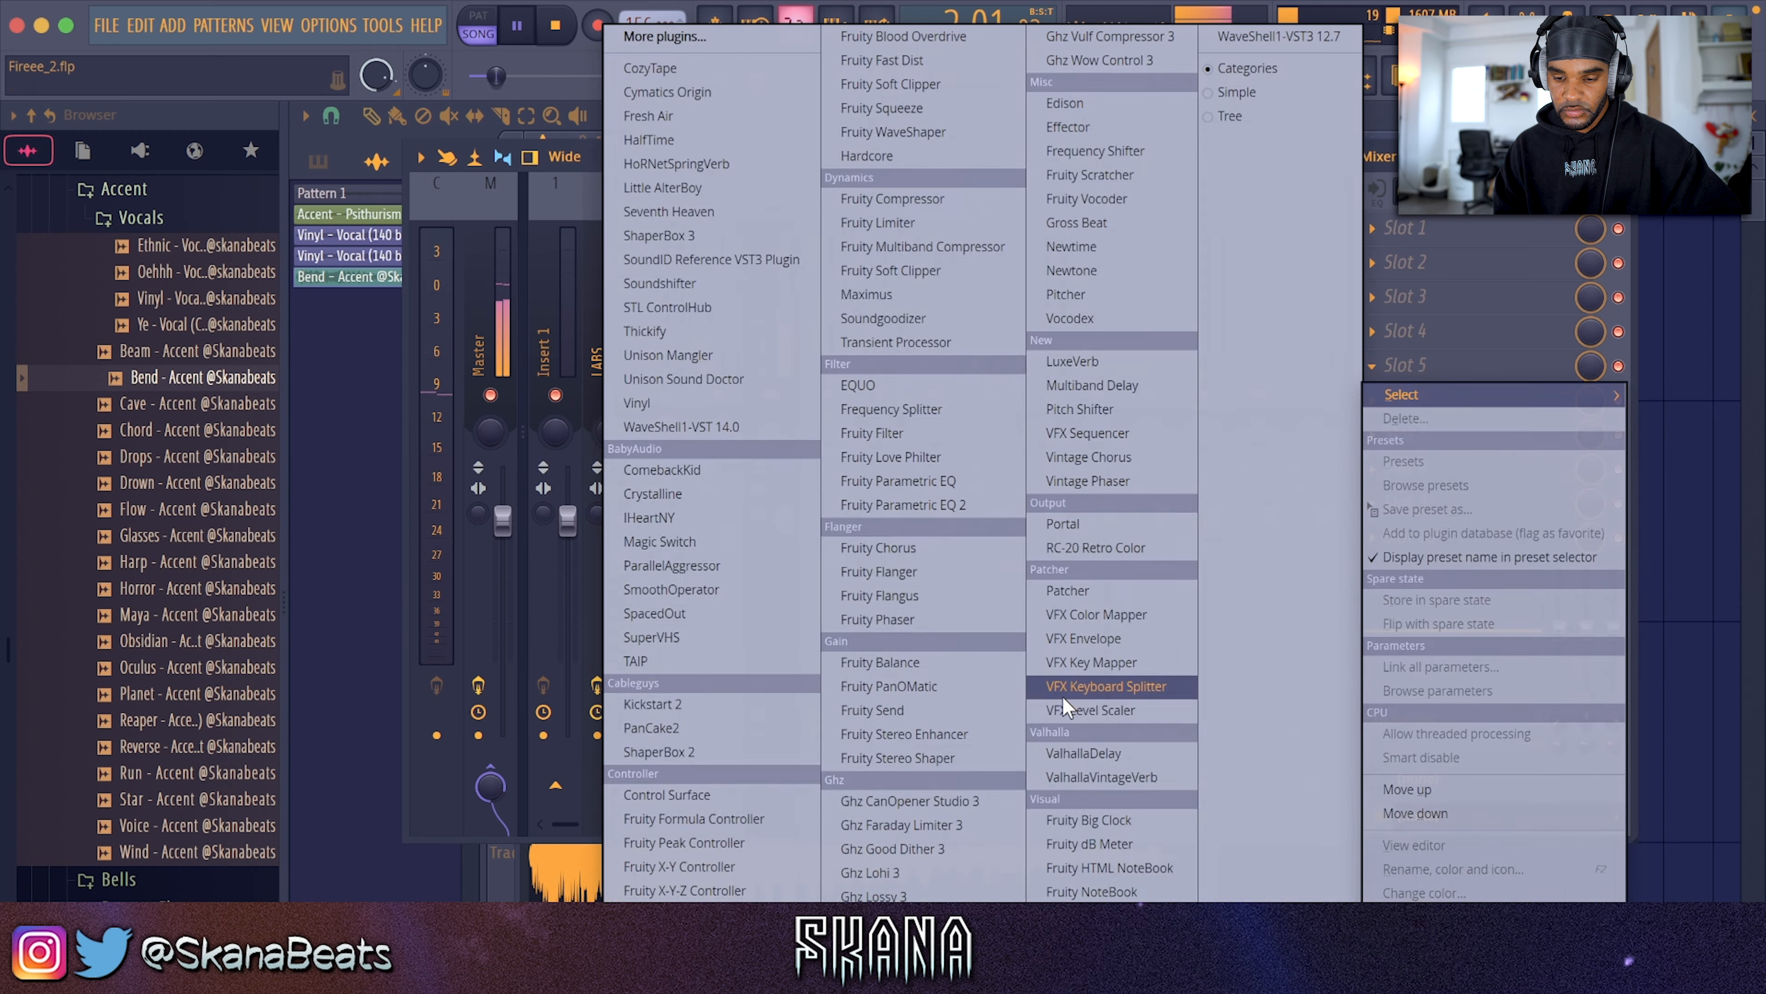
click(1106, 778)
drag(89, 272, 95, 439)
click(1147, 71)
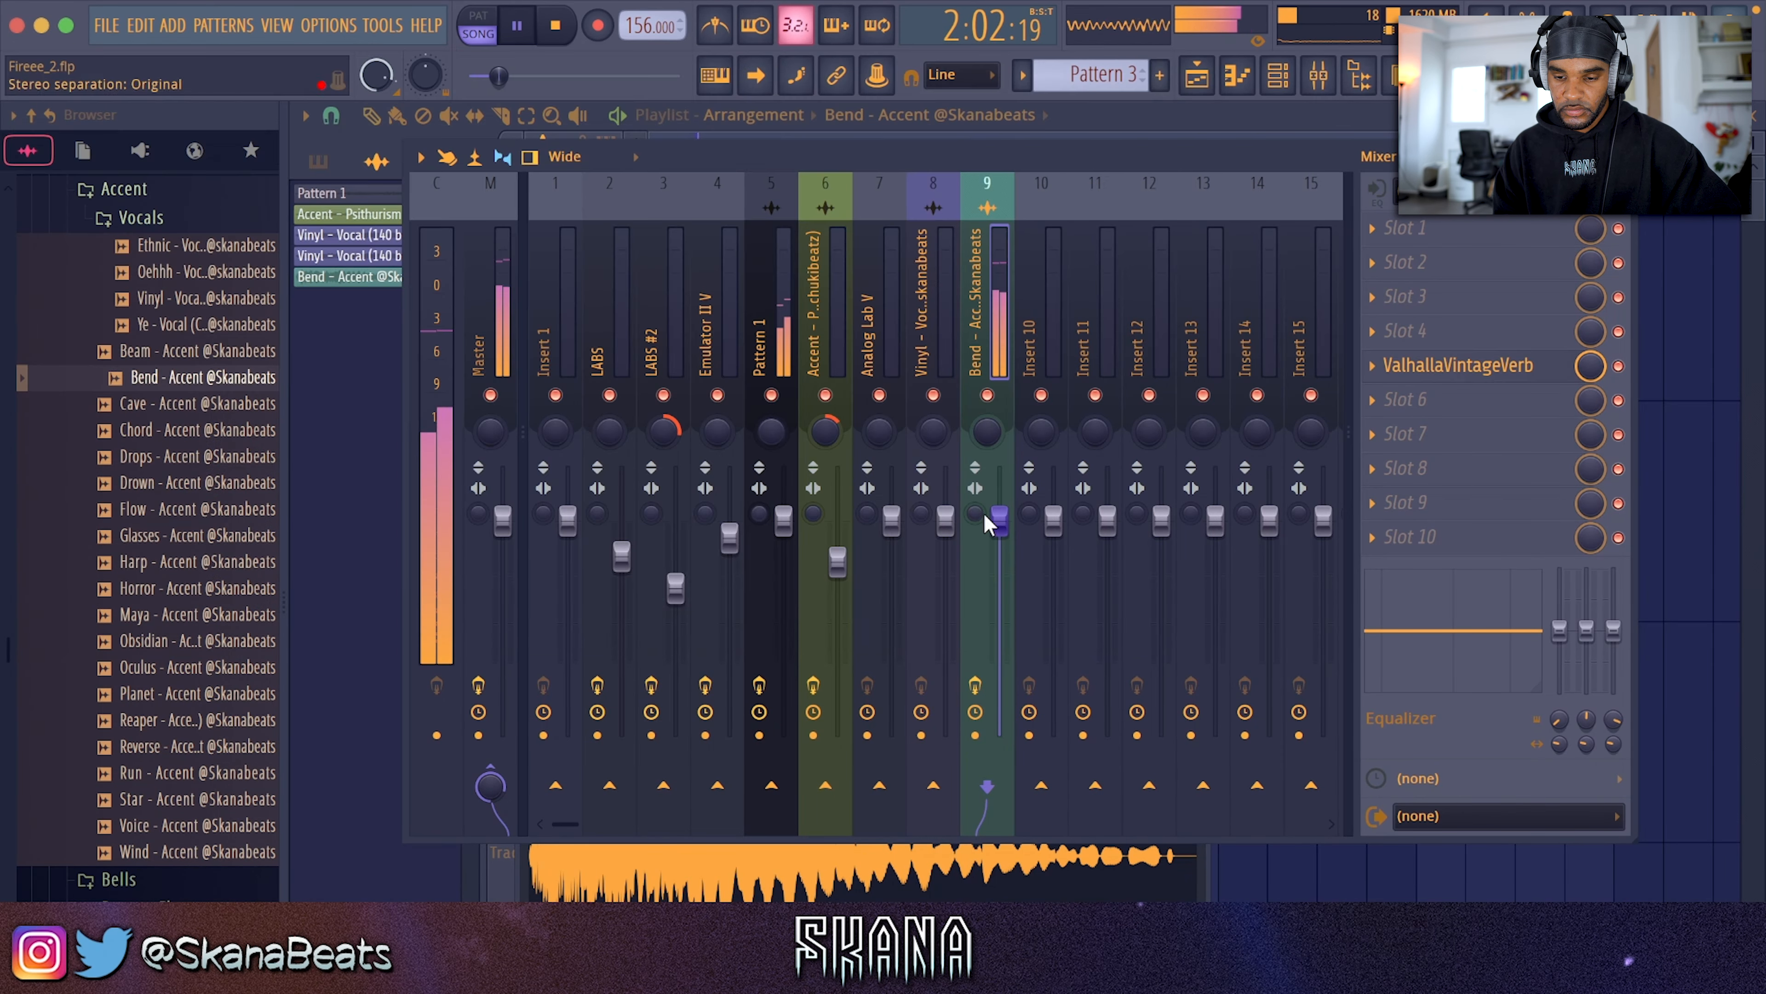
click(1404, 434)
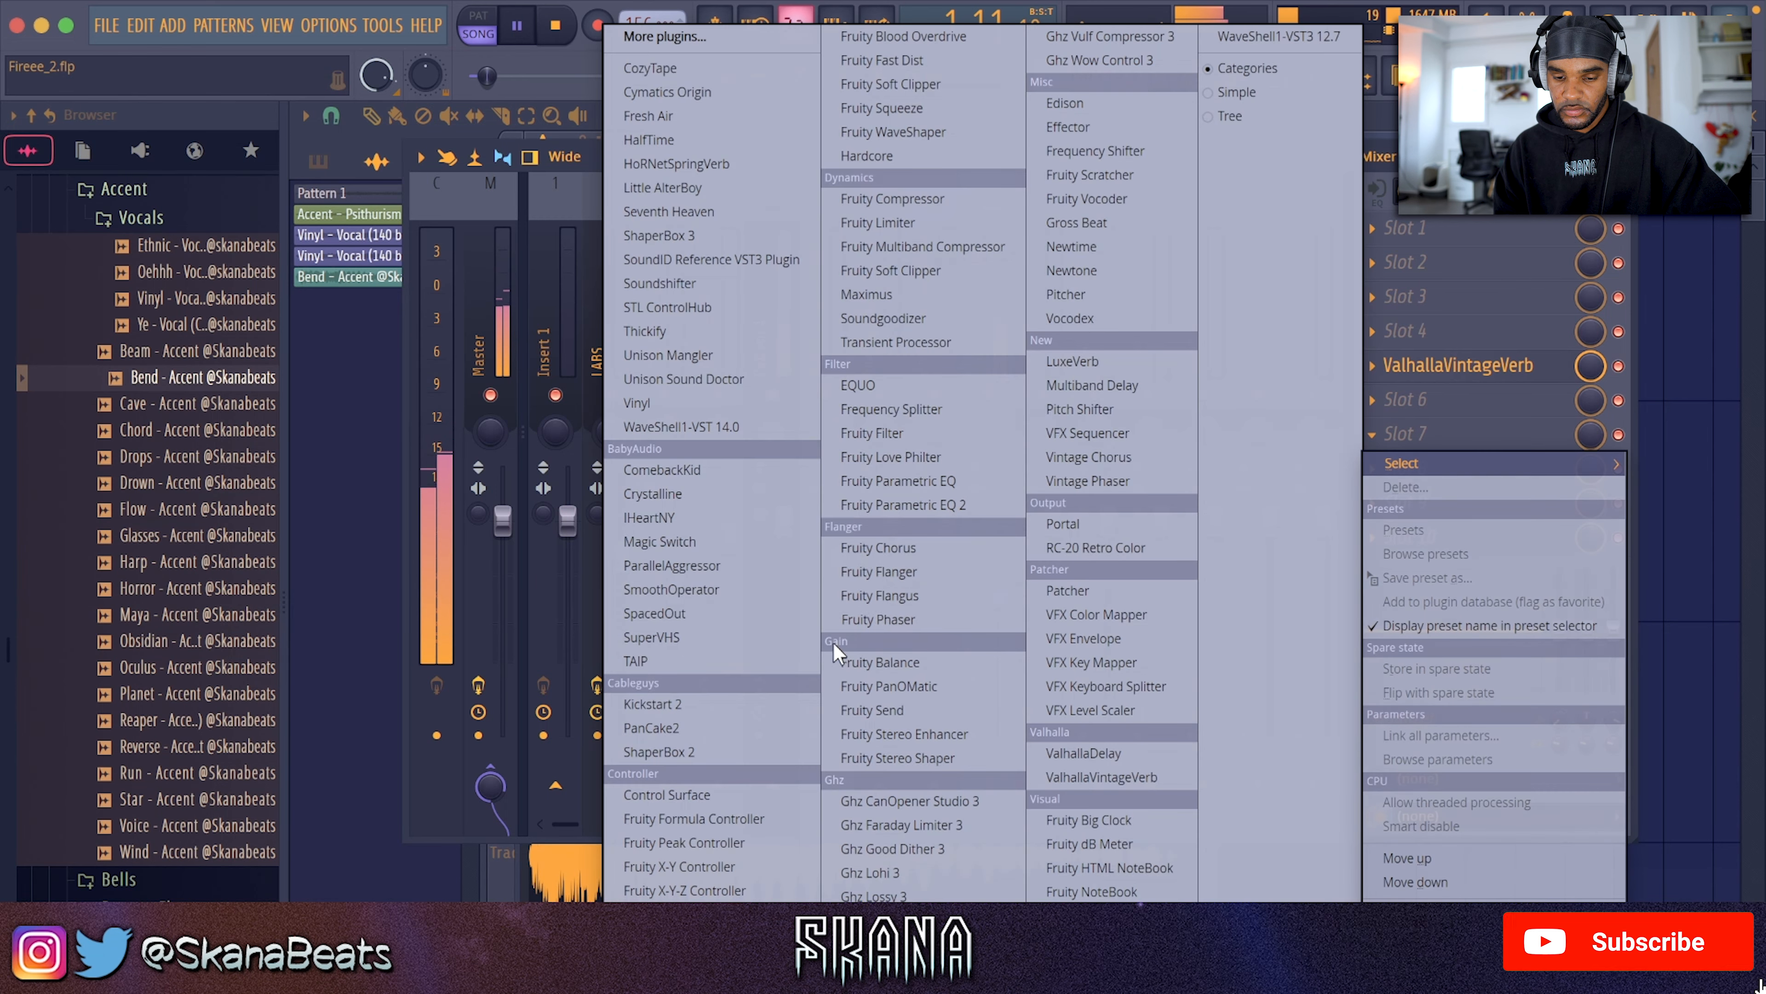
click(739, 728)
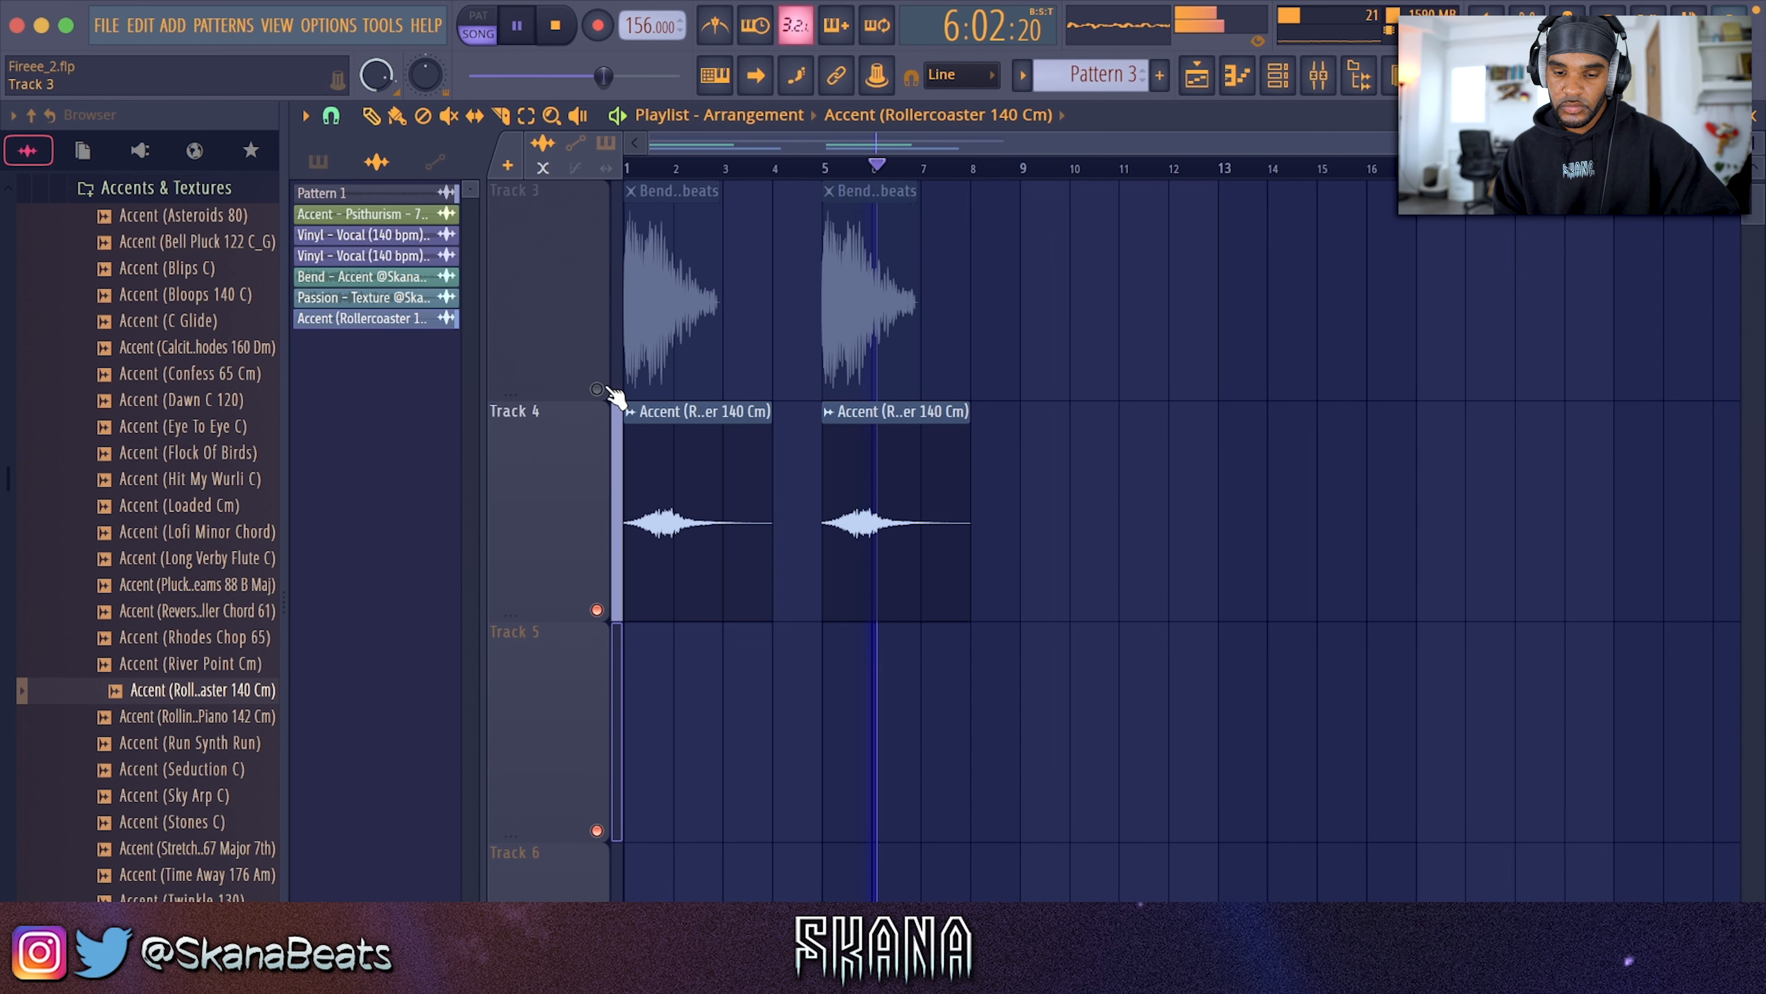
Move the two Bend accent clips on Track 3 to bars 3 and 7 and adjust the Rollercoaster accent's channel volume
drag(671, 292, 770, 287)
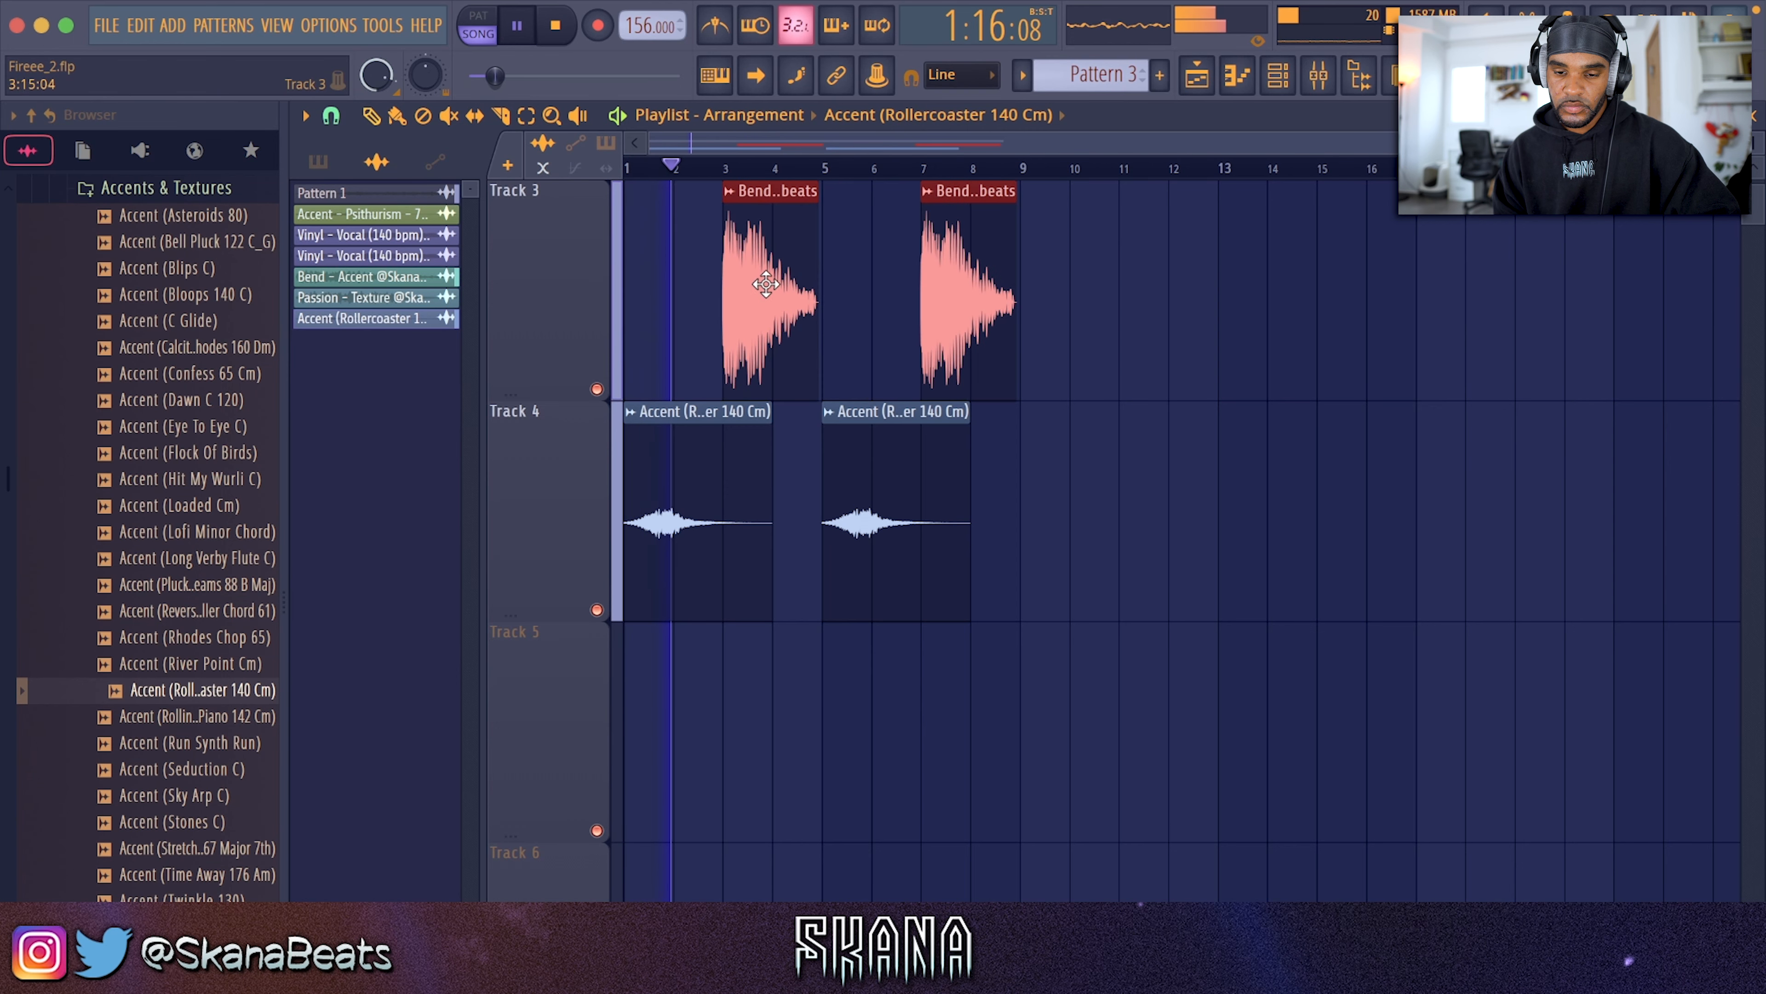
right_click(893, 307)
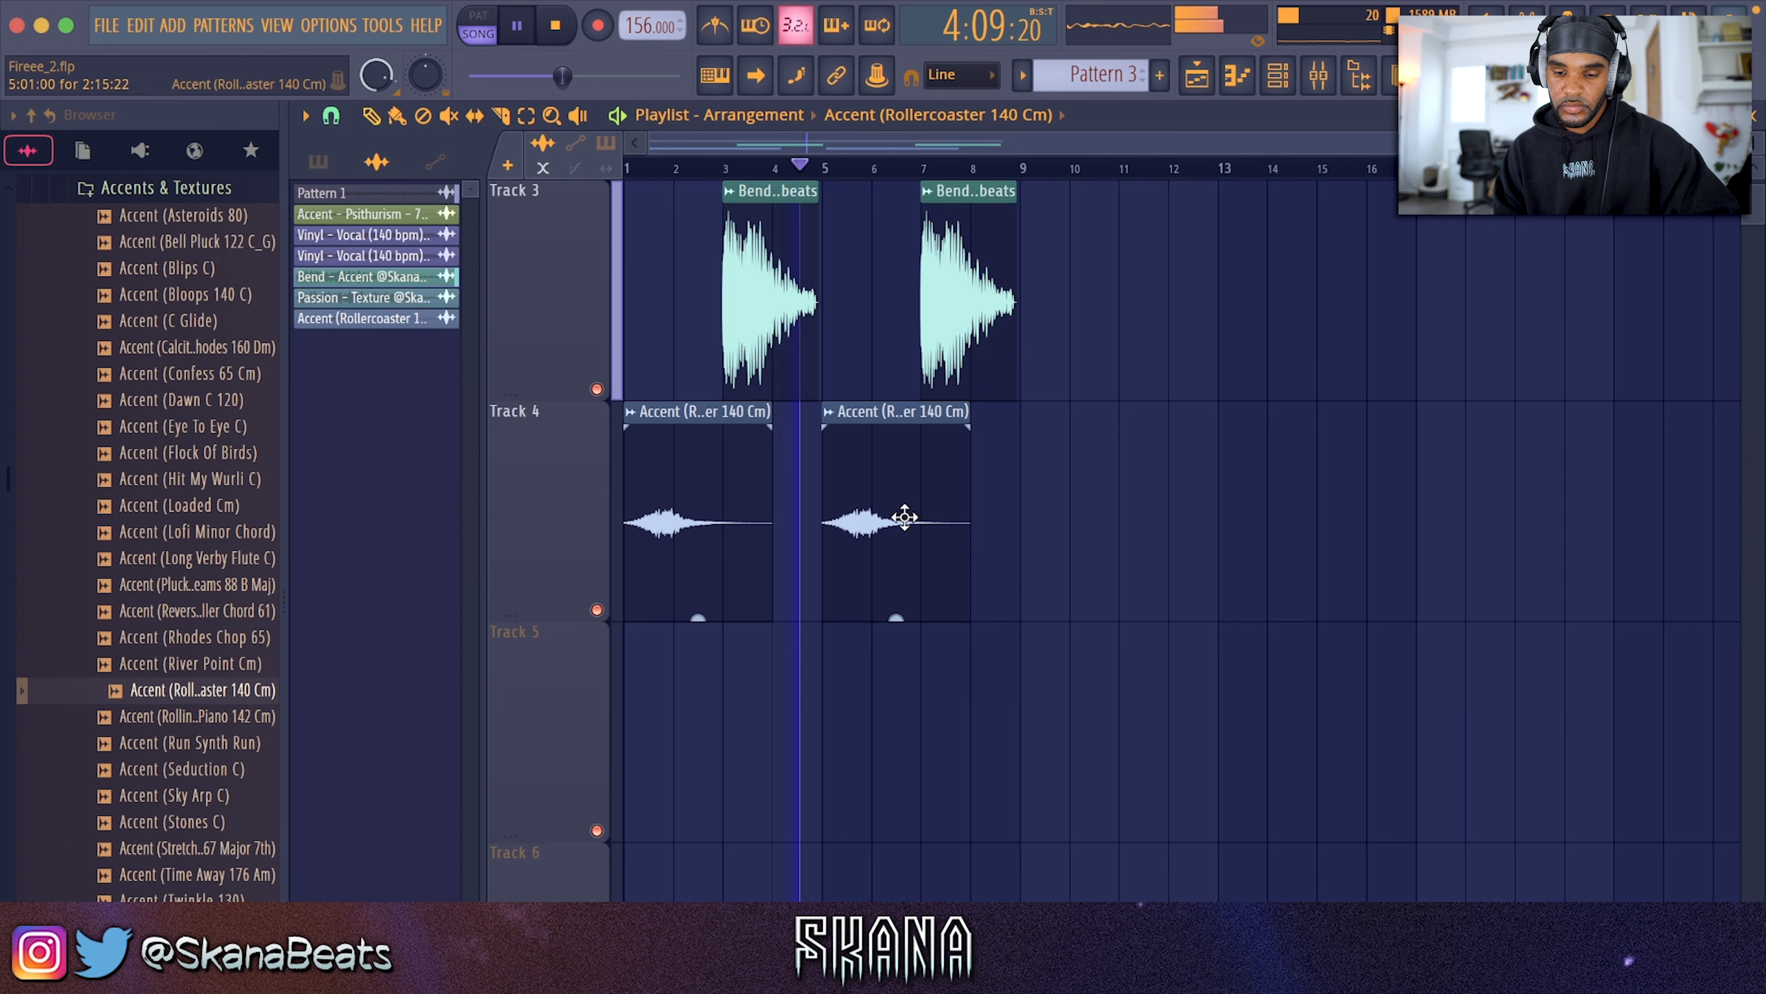
double_click(885, 499)
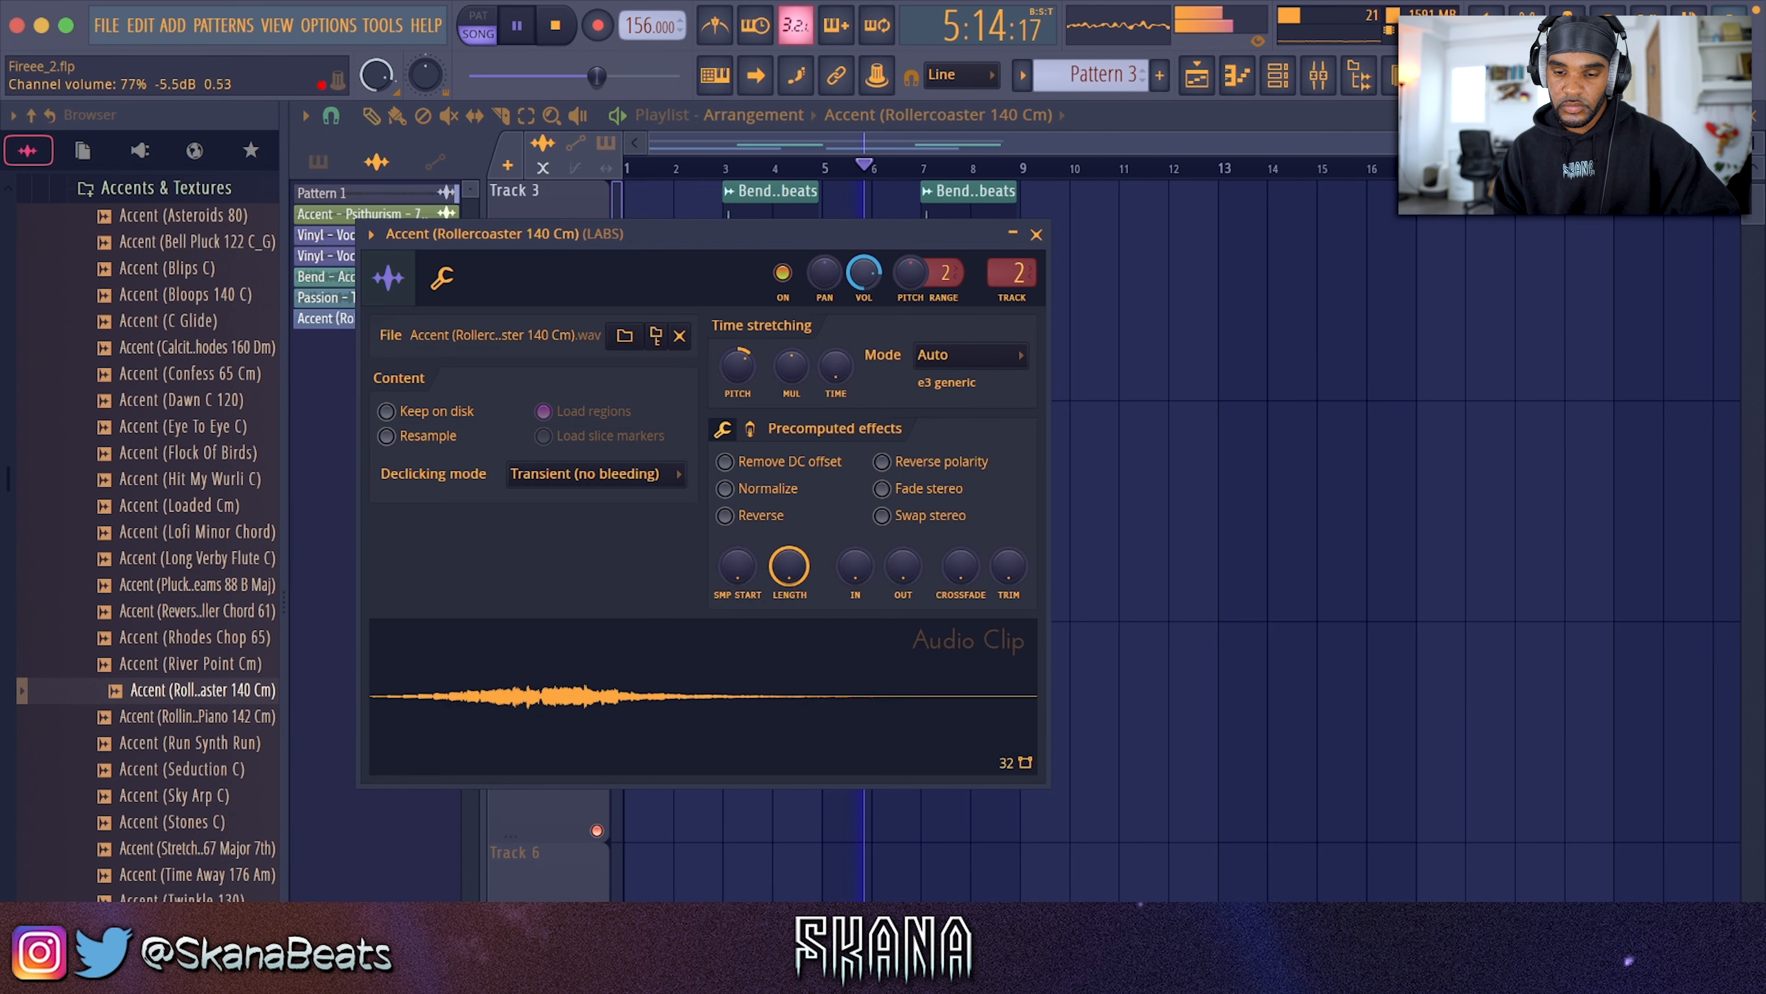
key(F9)
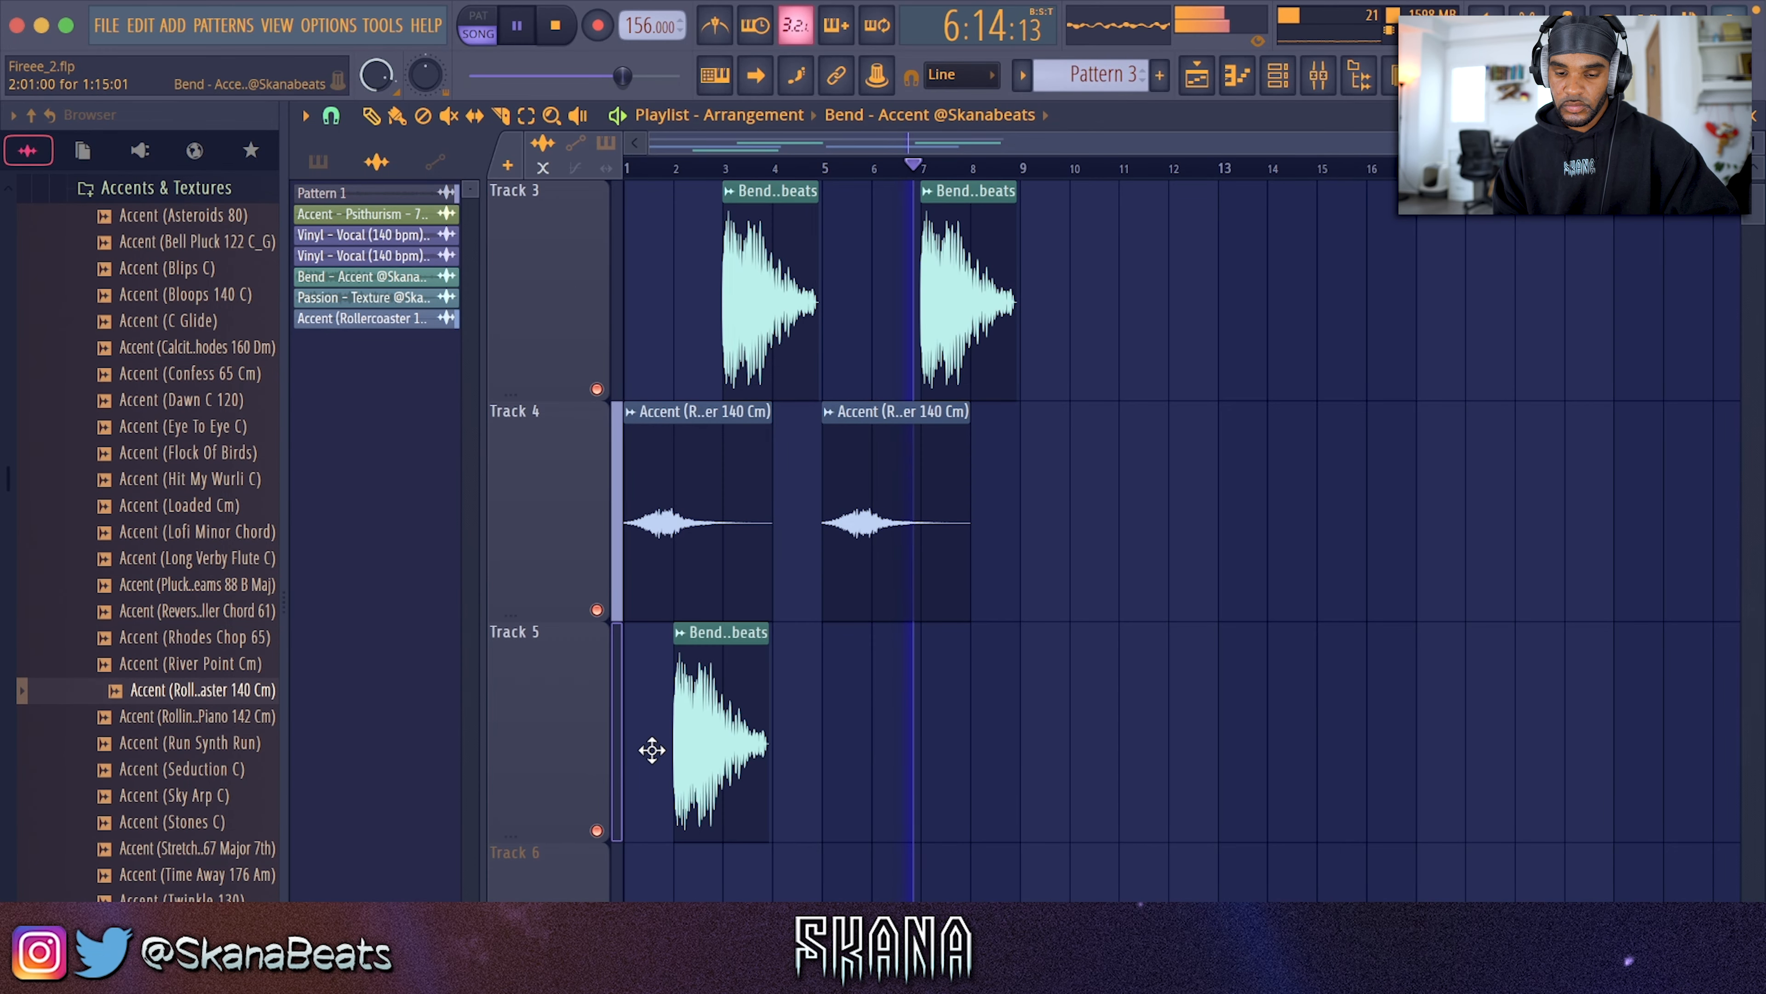
Position the Bend accent copy at bar 1 on Track 5 and make it a unique, reversed sample
drag(652, 749, 587, 716)
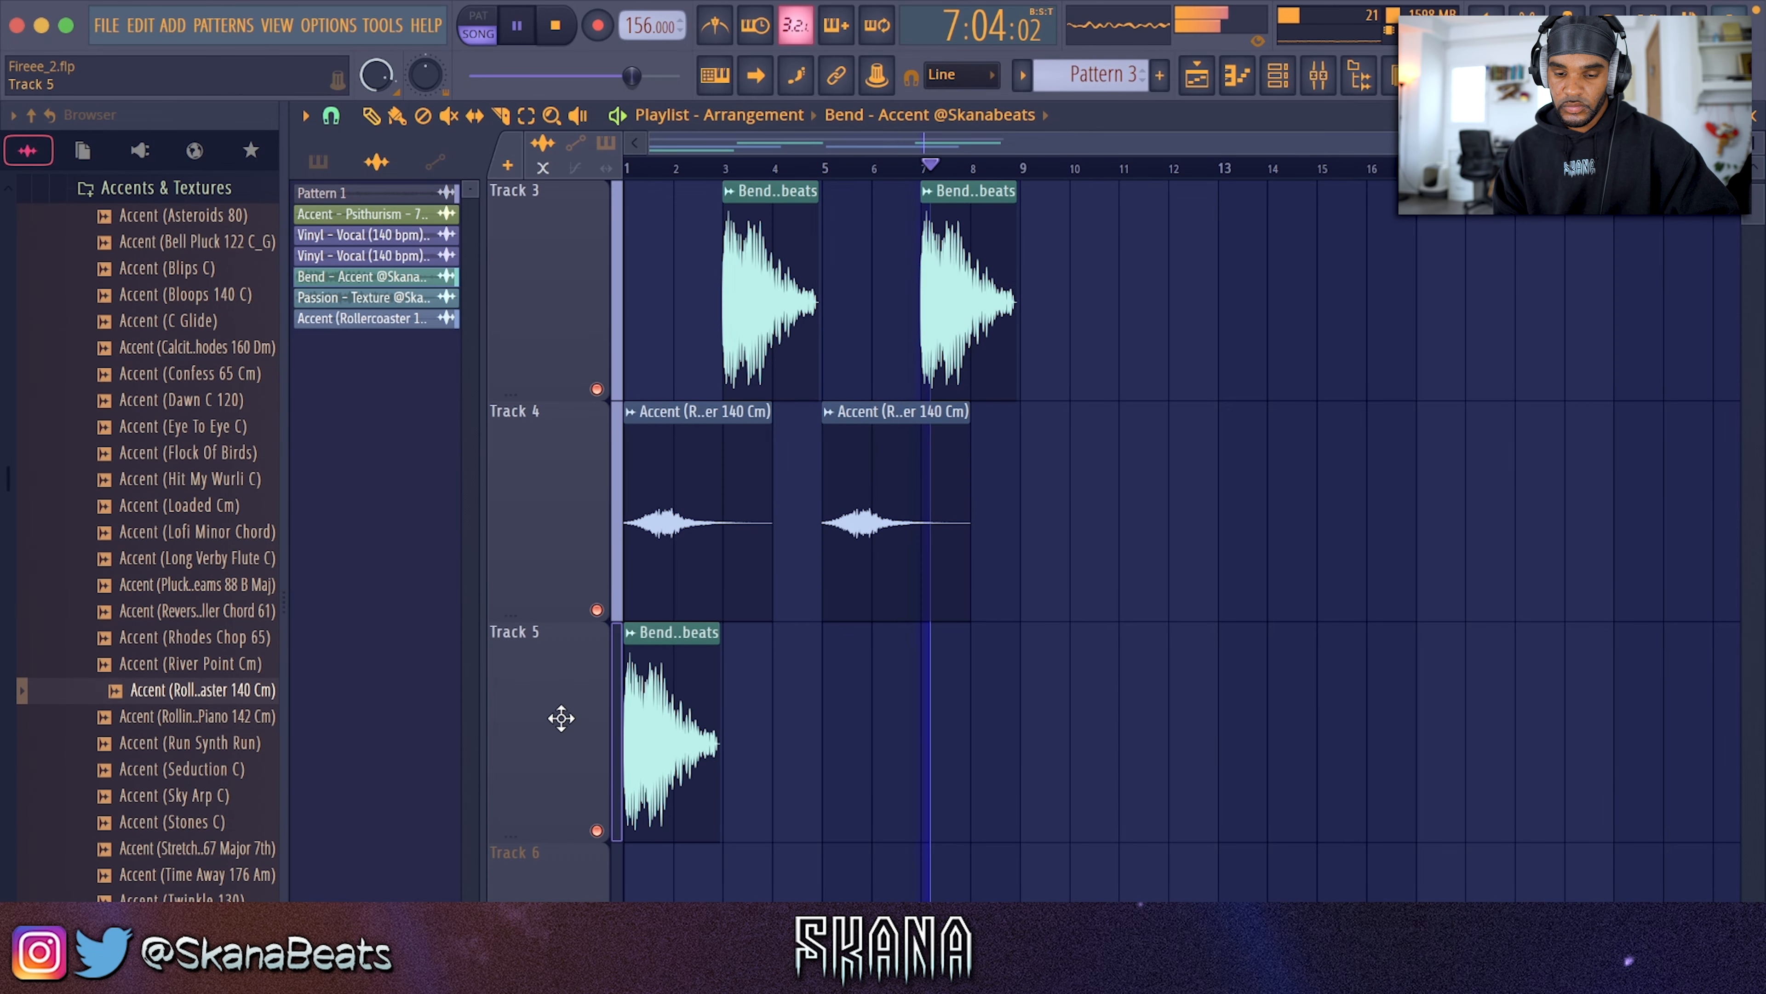
right_click(627, 650)
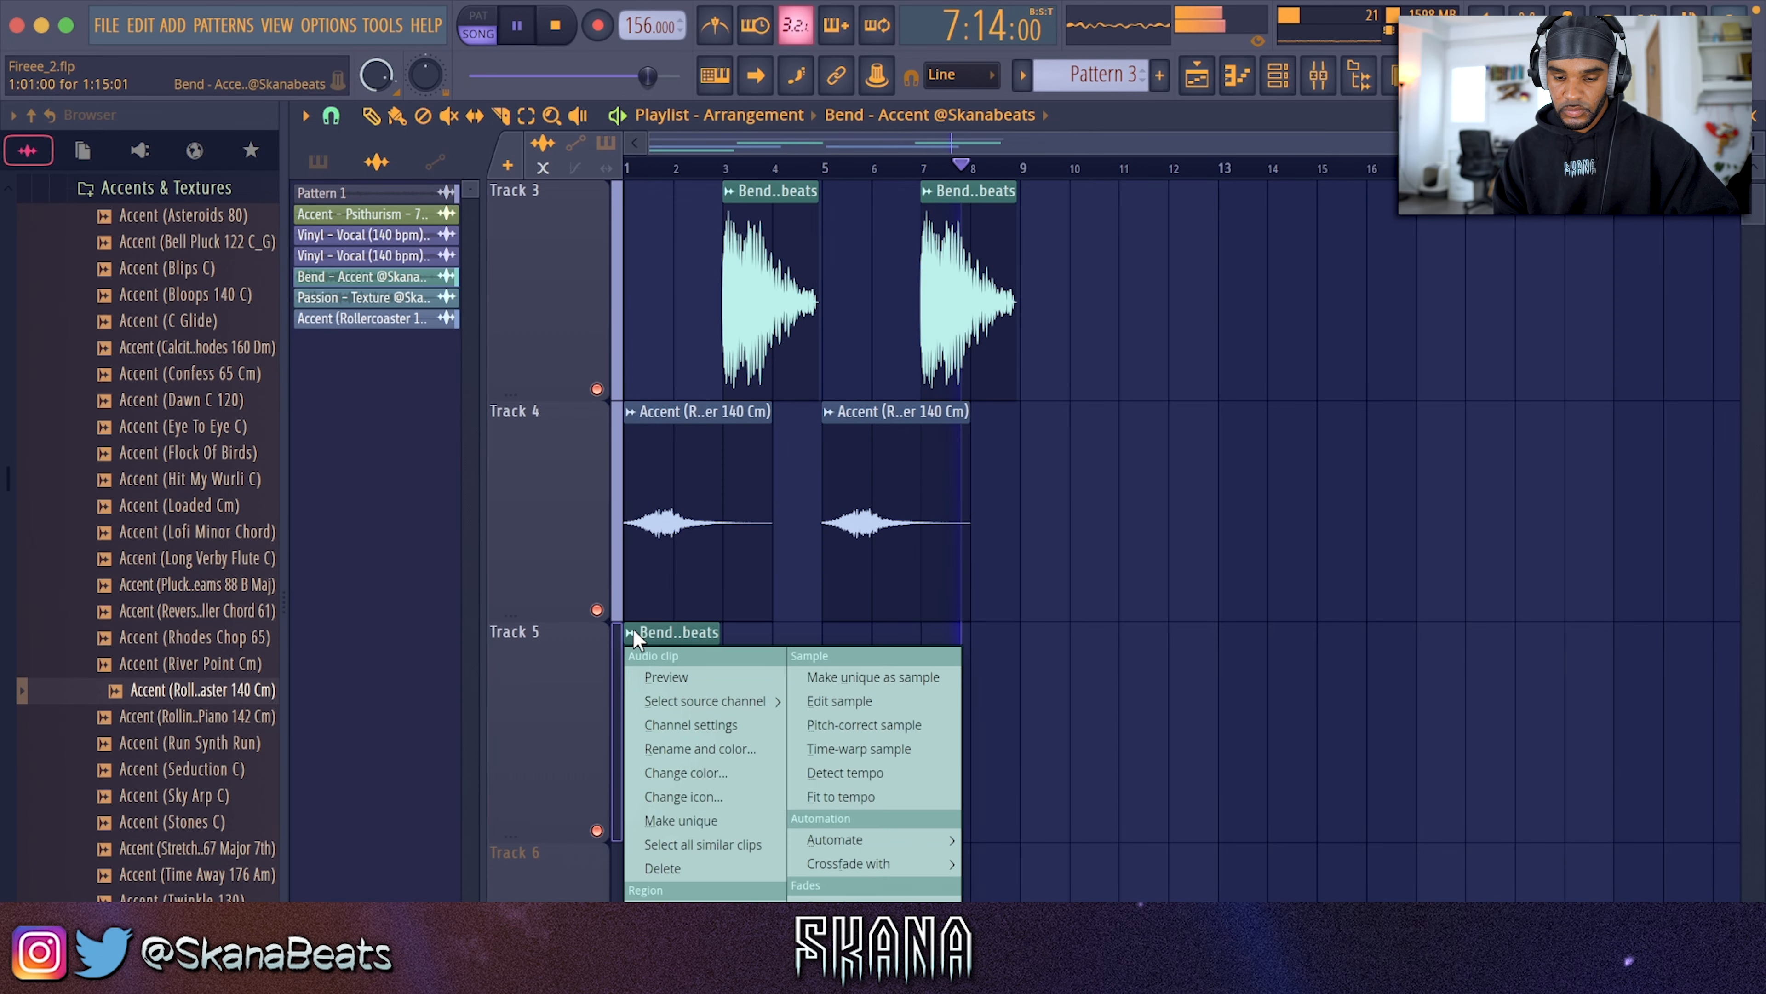
click(673, 820)
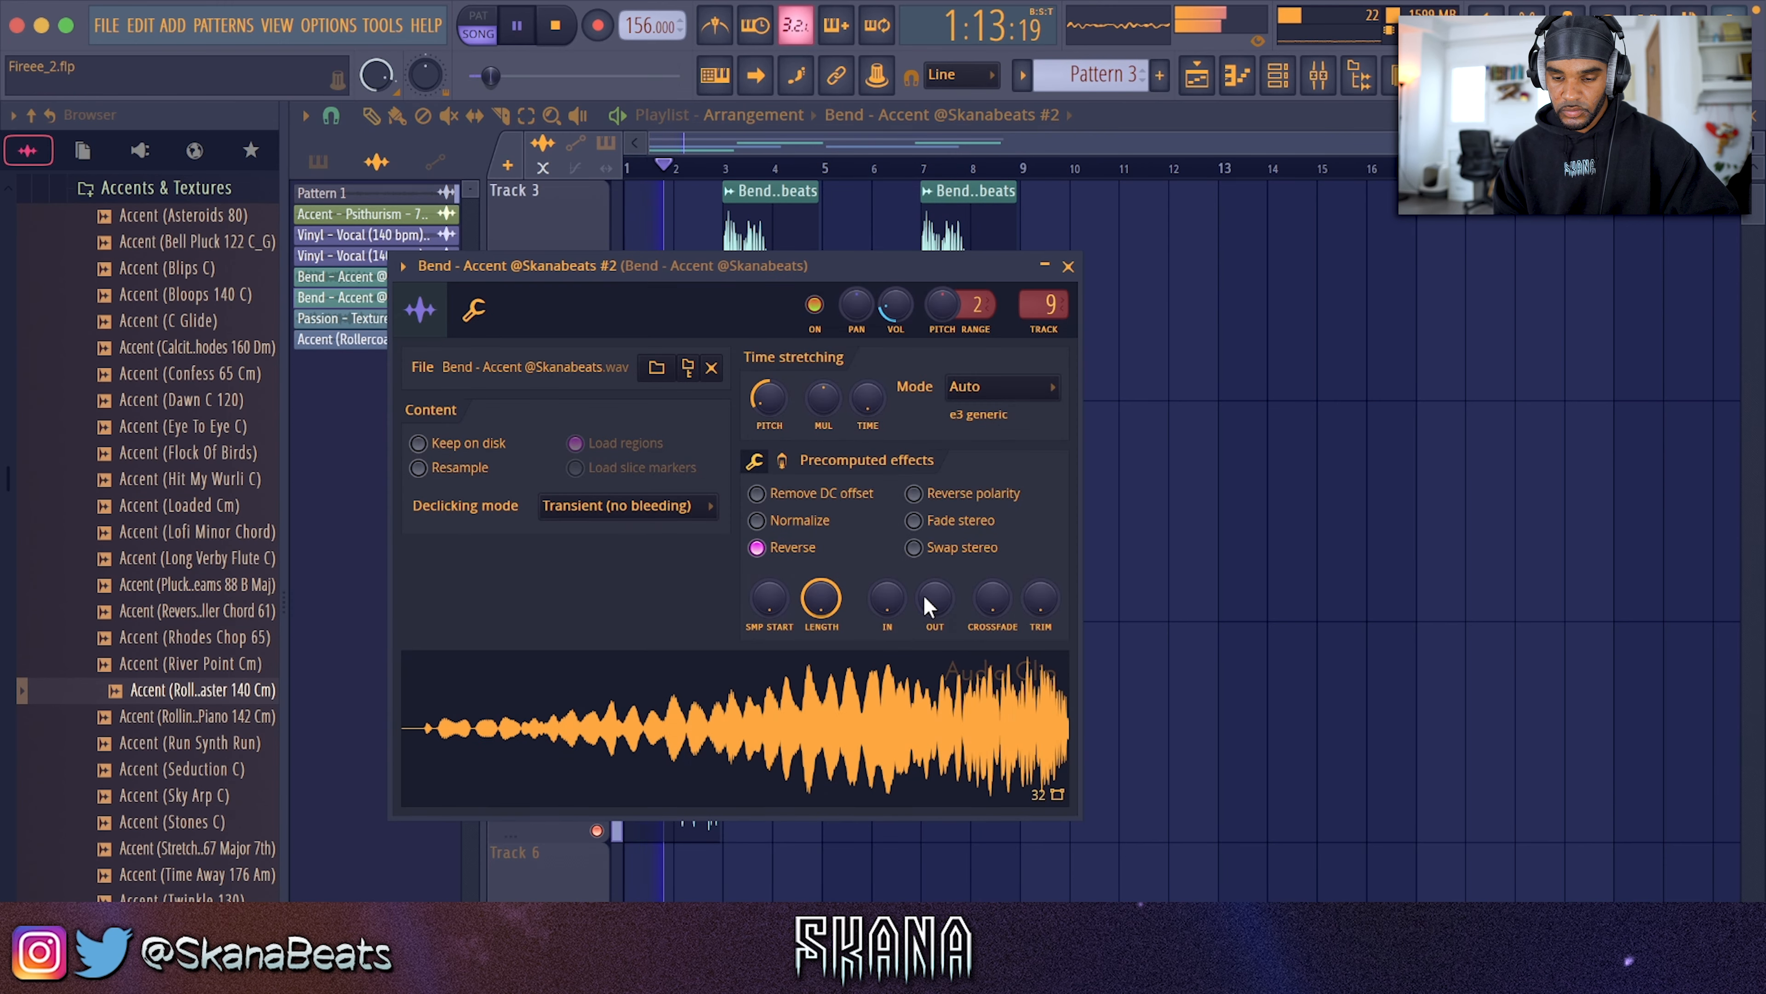
right_click(1164, 674)
Shift the reversed Bend accent on Track 5 so that it ends exactly at the start of bar 3
scroll(649, 680, up, 5)
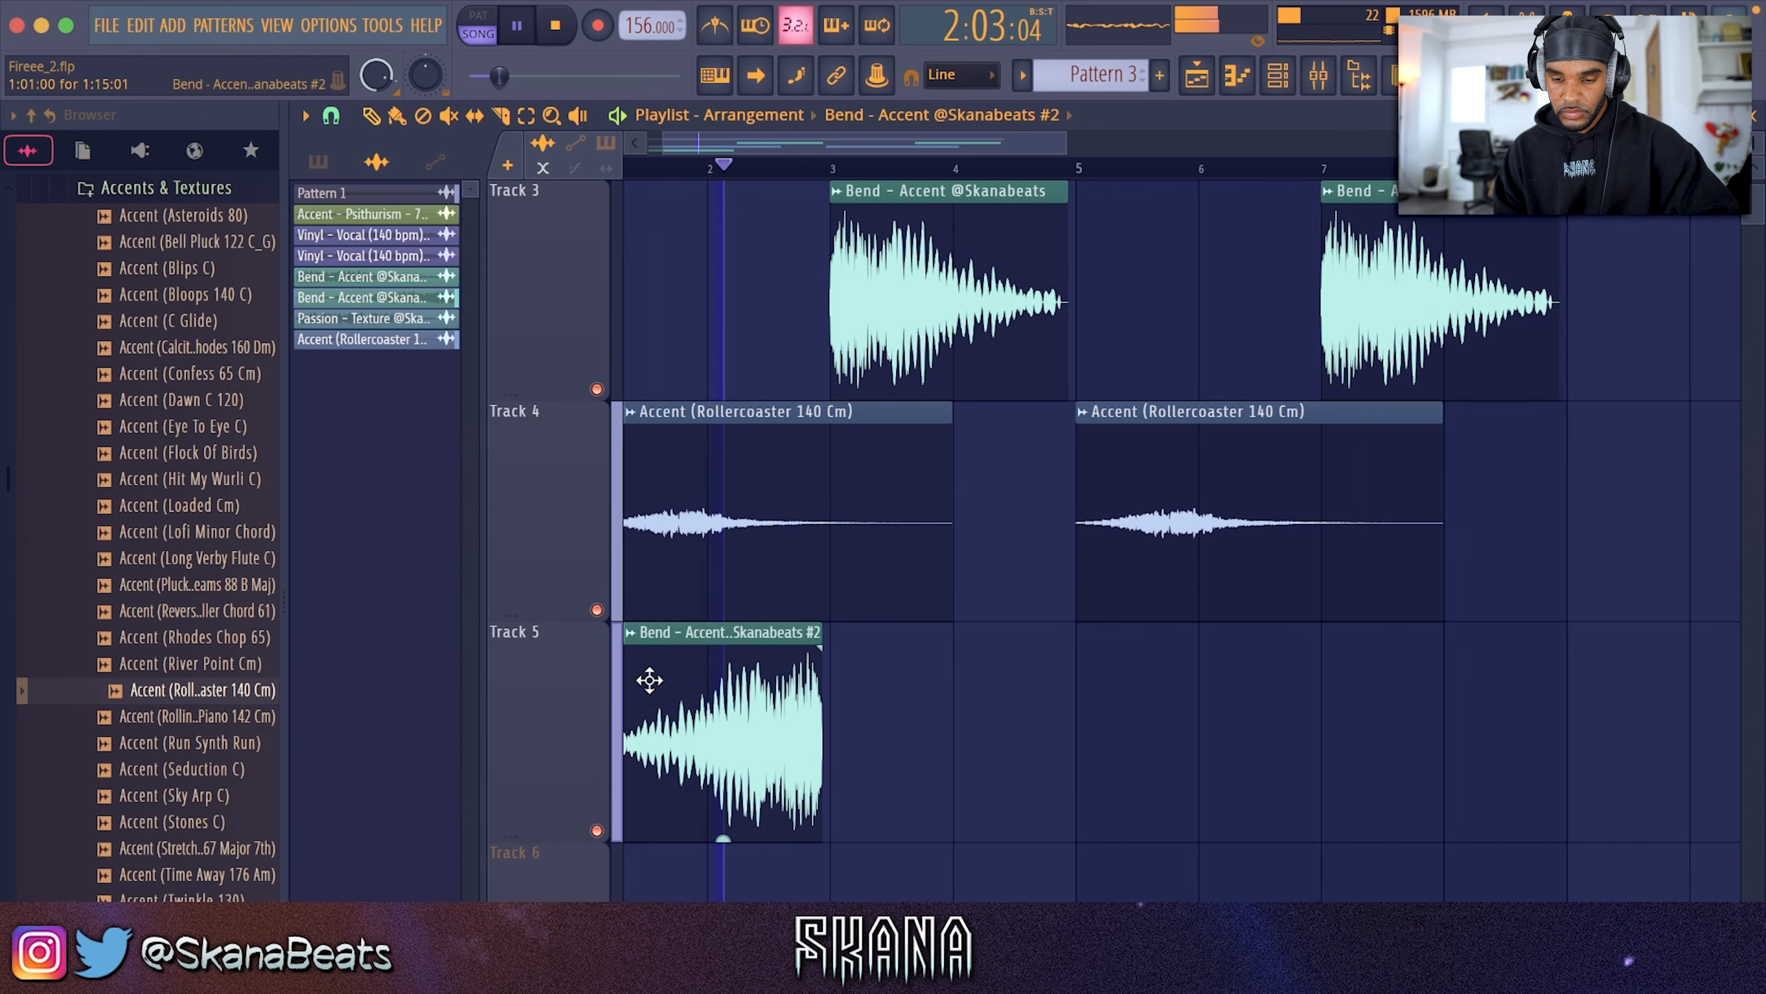
scroll(789, 699, up, 3)
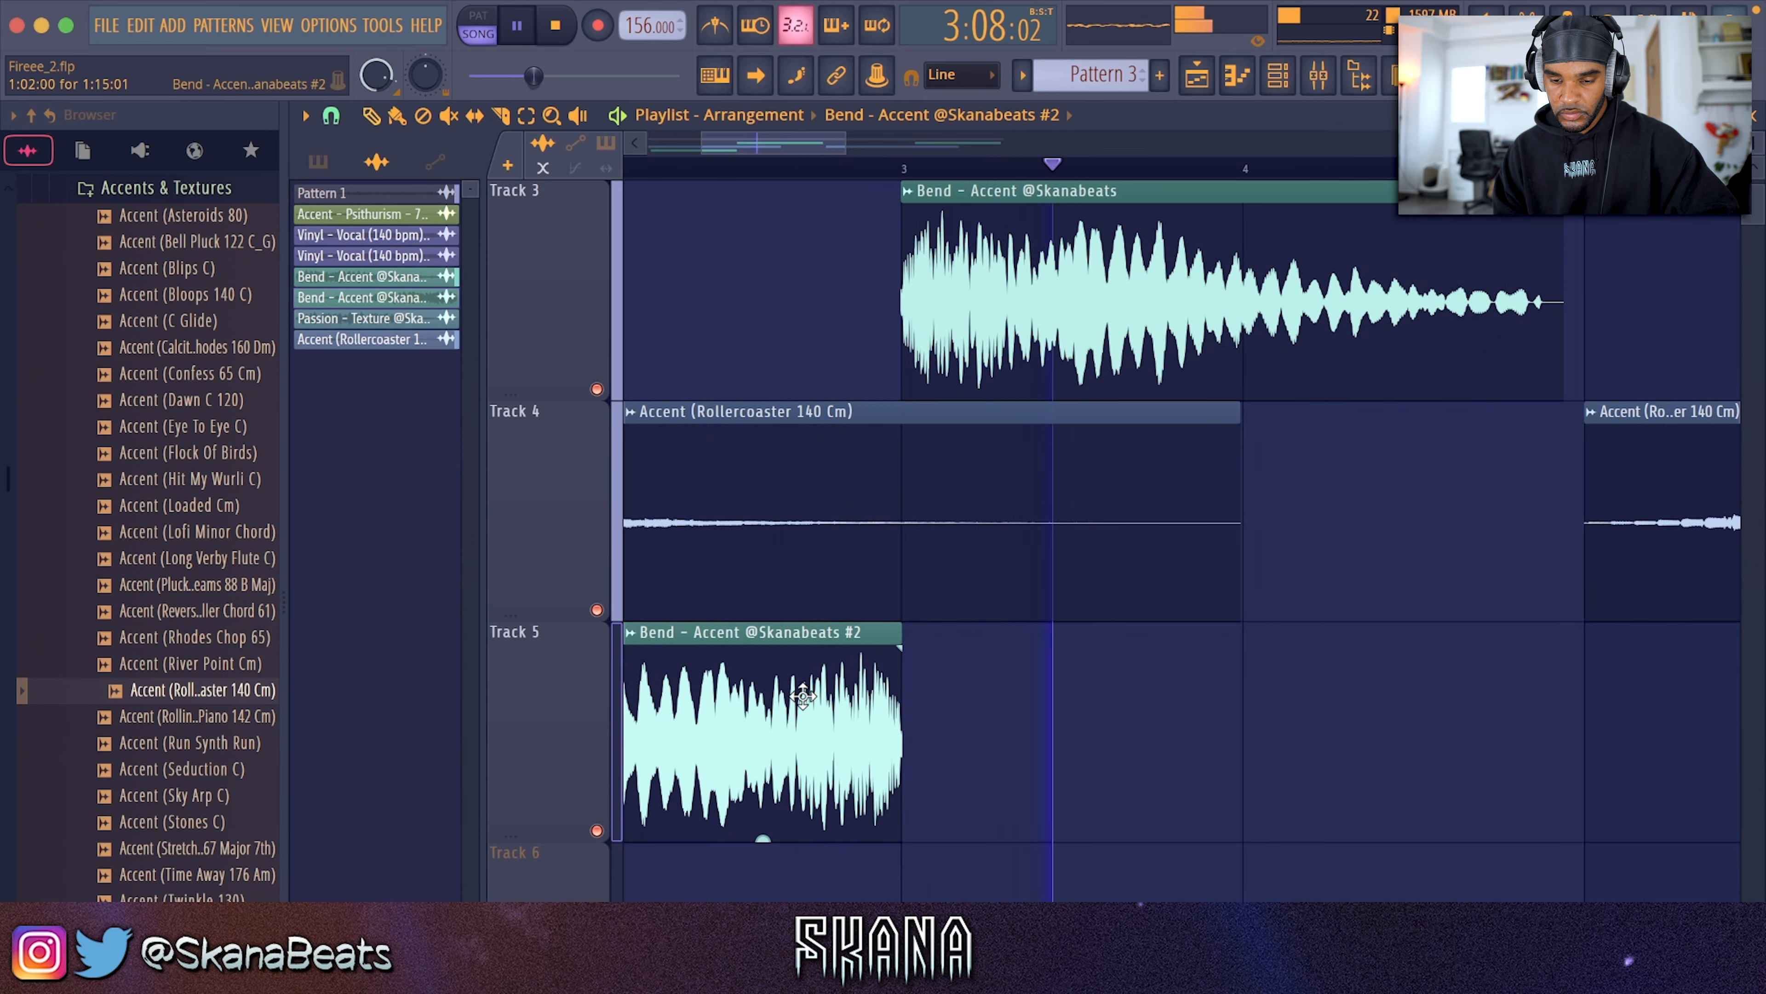
ctrl+right_click(964, 736)
key(space)
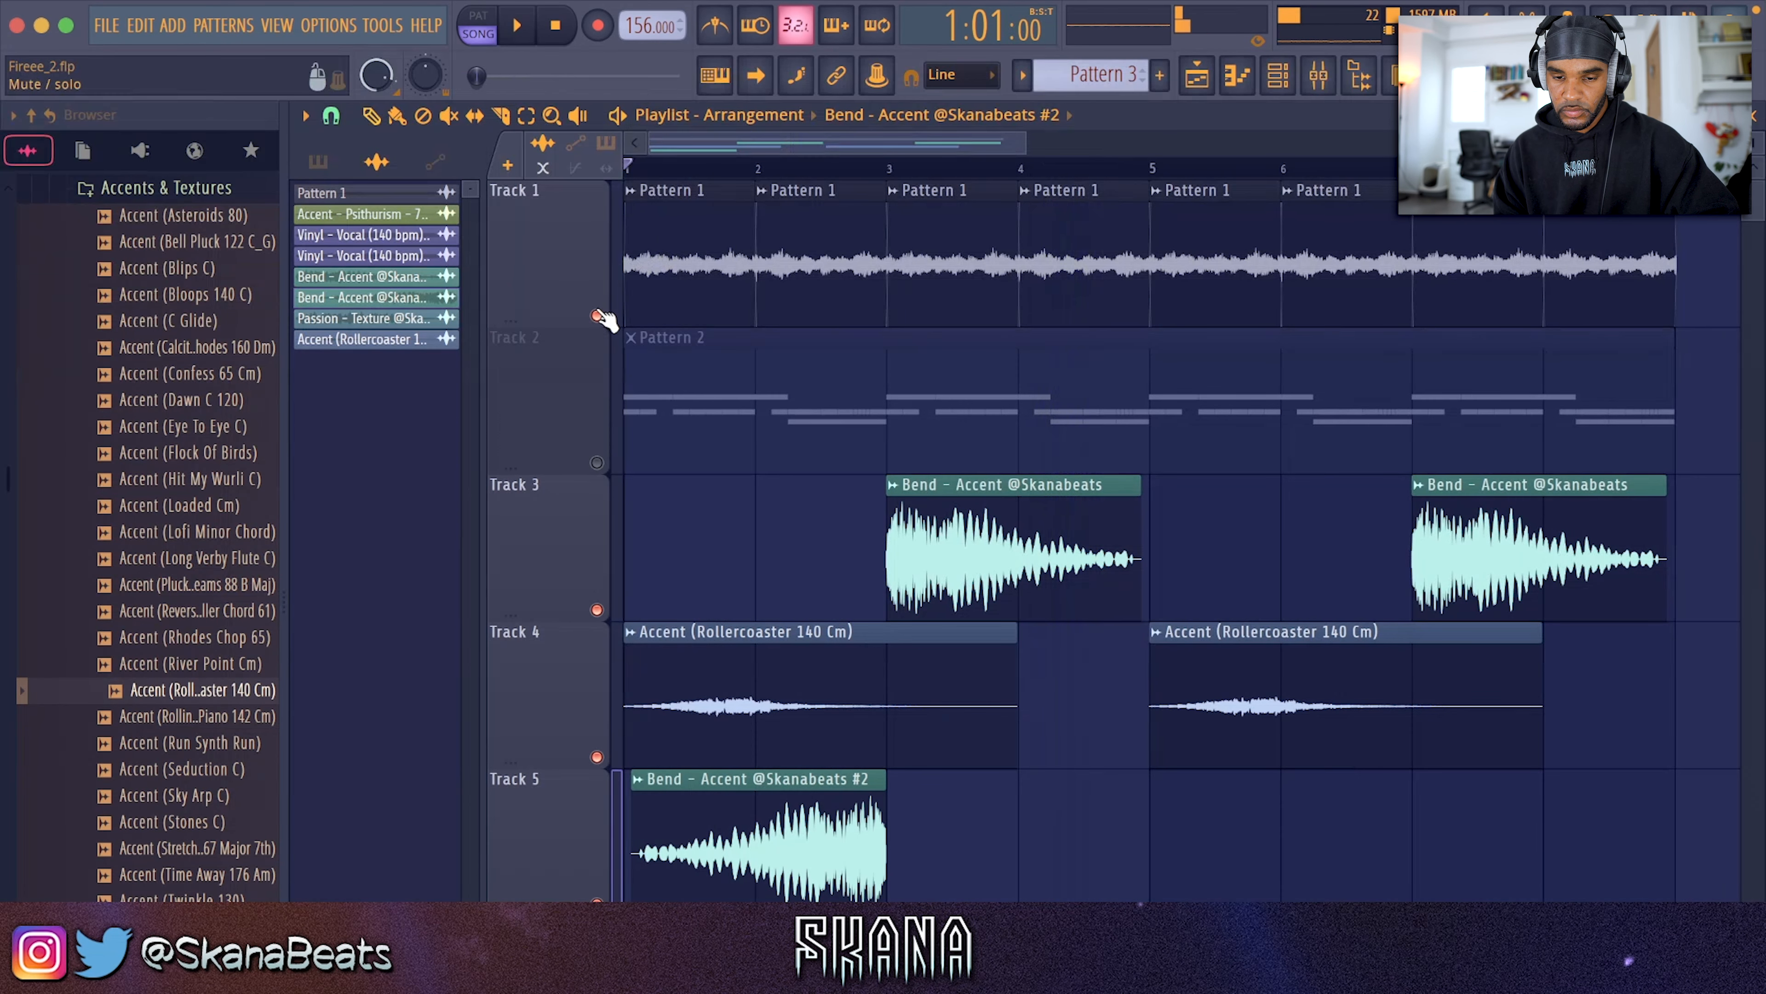
Mute Track 1, play the accents without the melody and open the reversed Bend accent's sample settings
click(598, 316)
key(space)
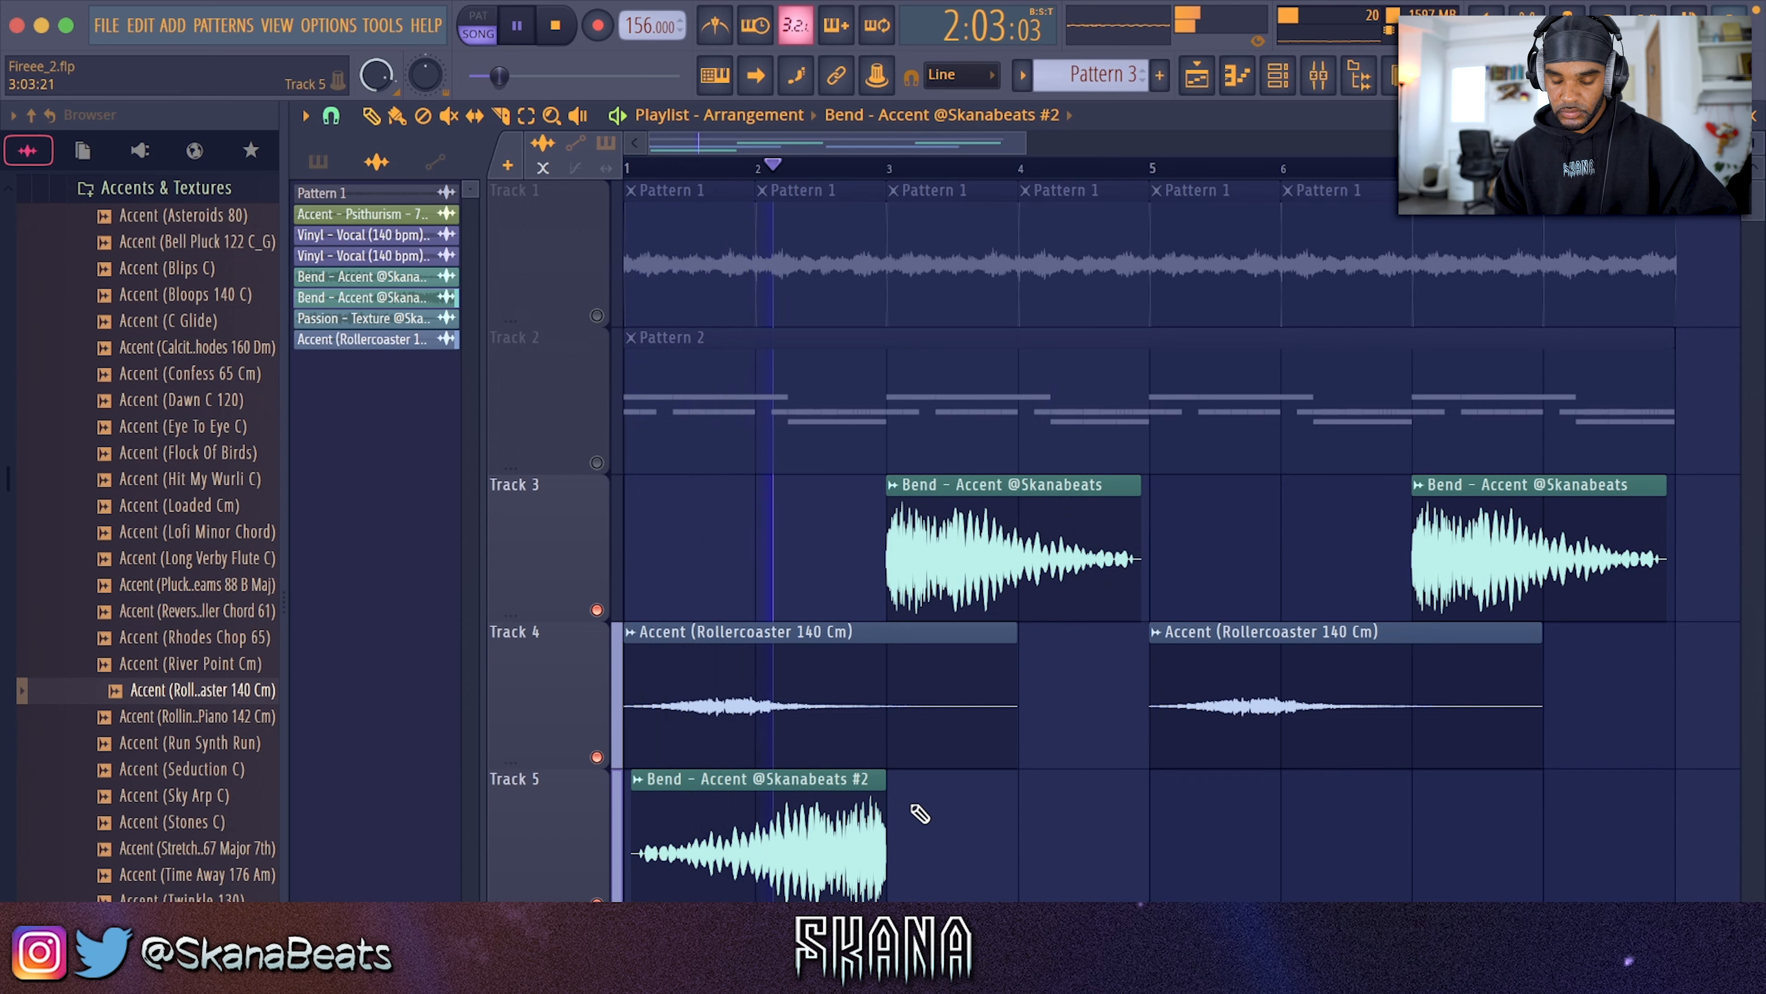
double_click(829, 820)
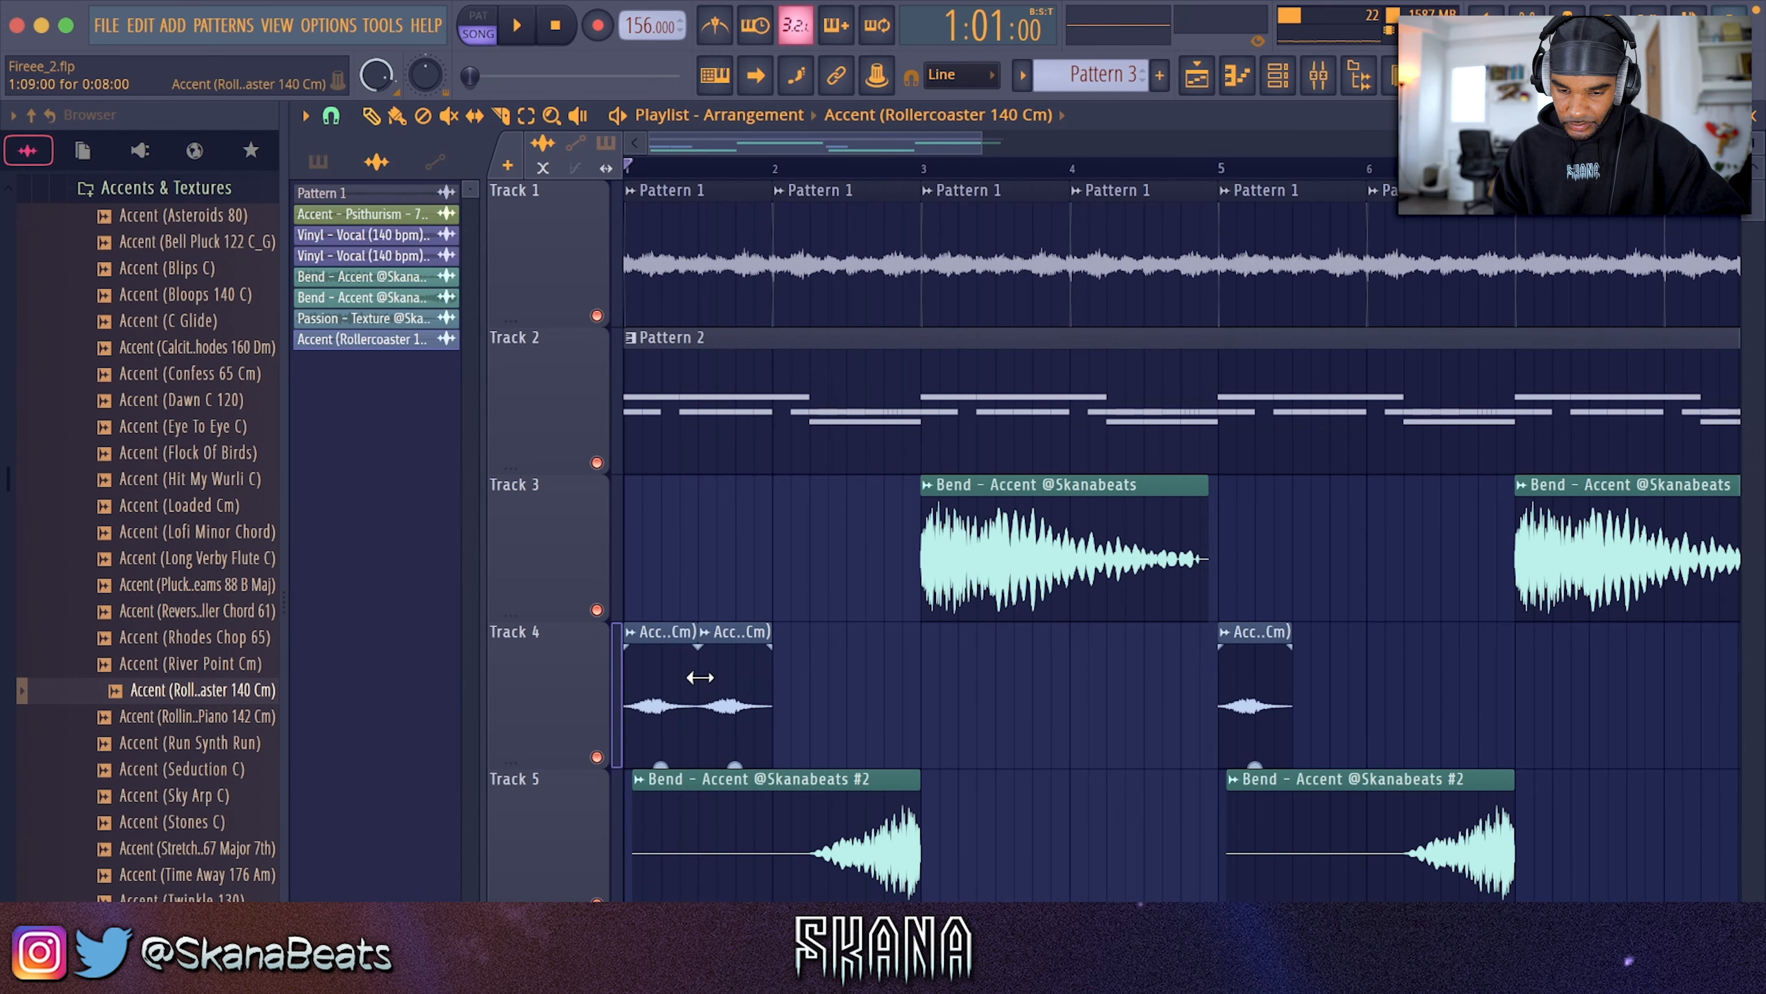
Delete the second Rollercoaster clip in bar 1 and shorten the clips at bars 1 and 5 to a quarter bar
right_click(700, 677)
drag(673, 672, 654, 672)
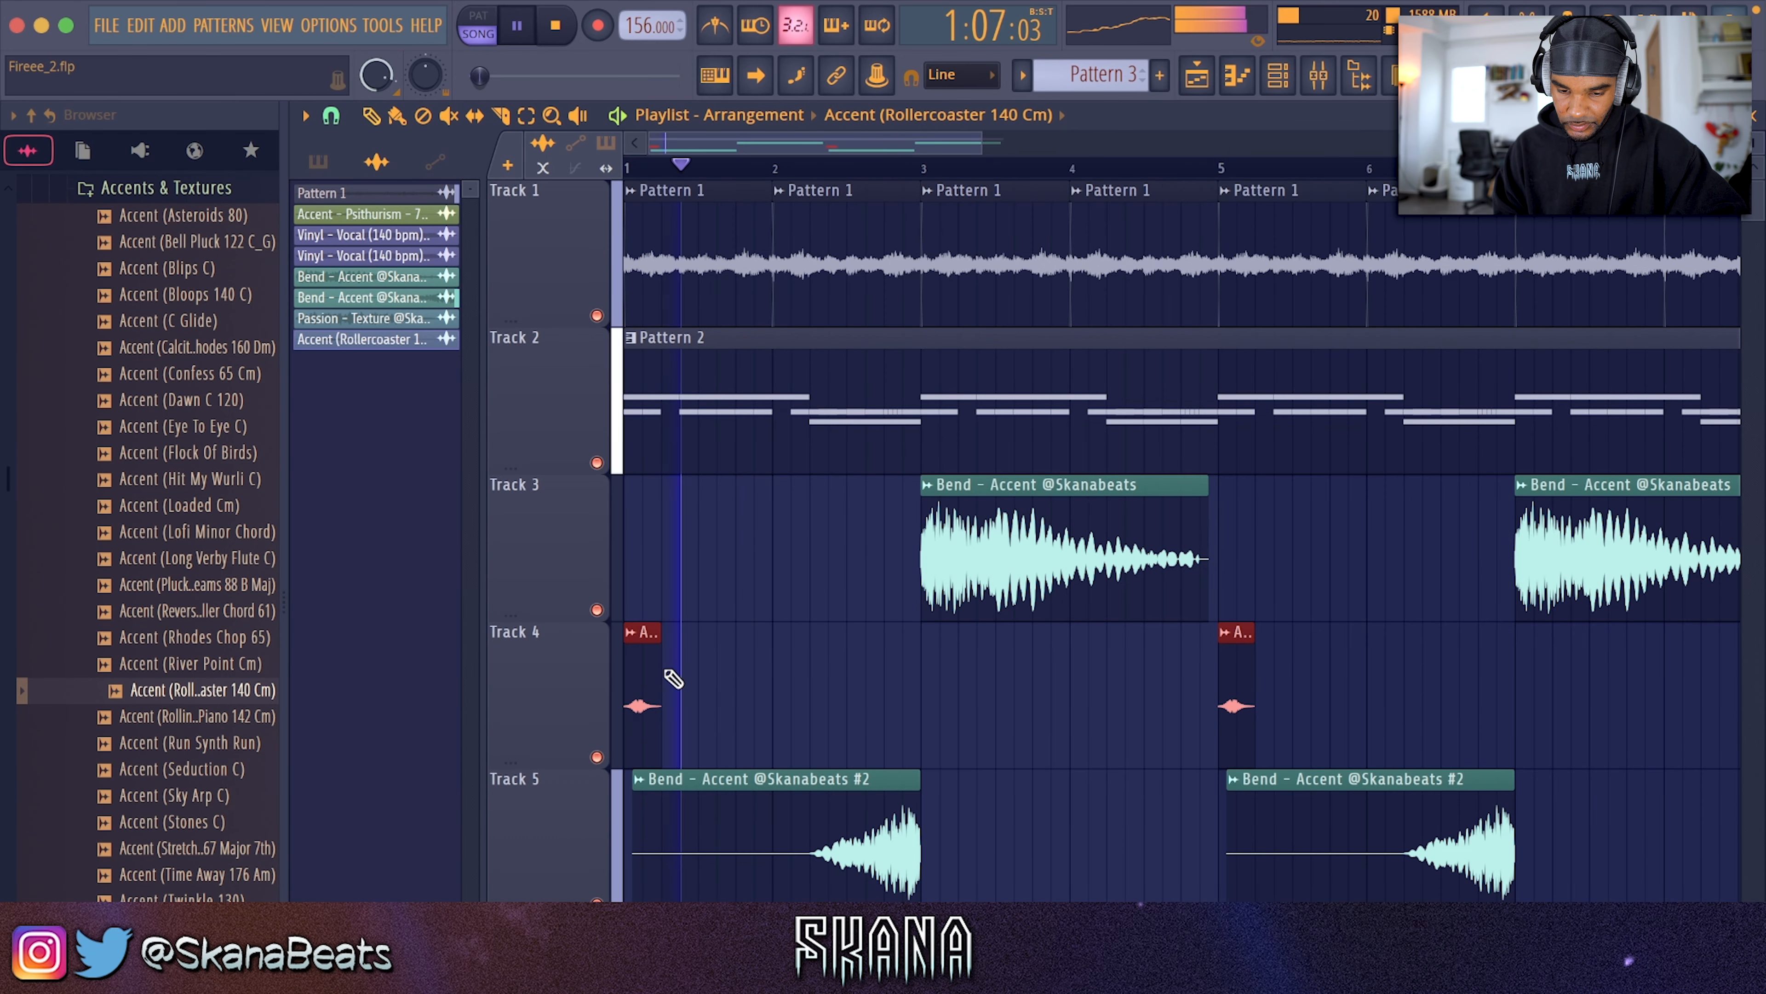
key(space)
Adjust the Rollercoaster accent's channel volume to about 66% and close its settings
double_click(643, 690)
key(space)
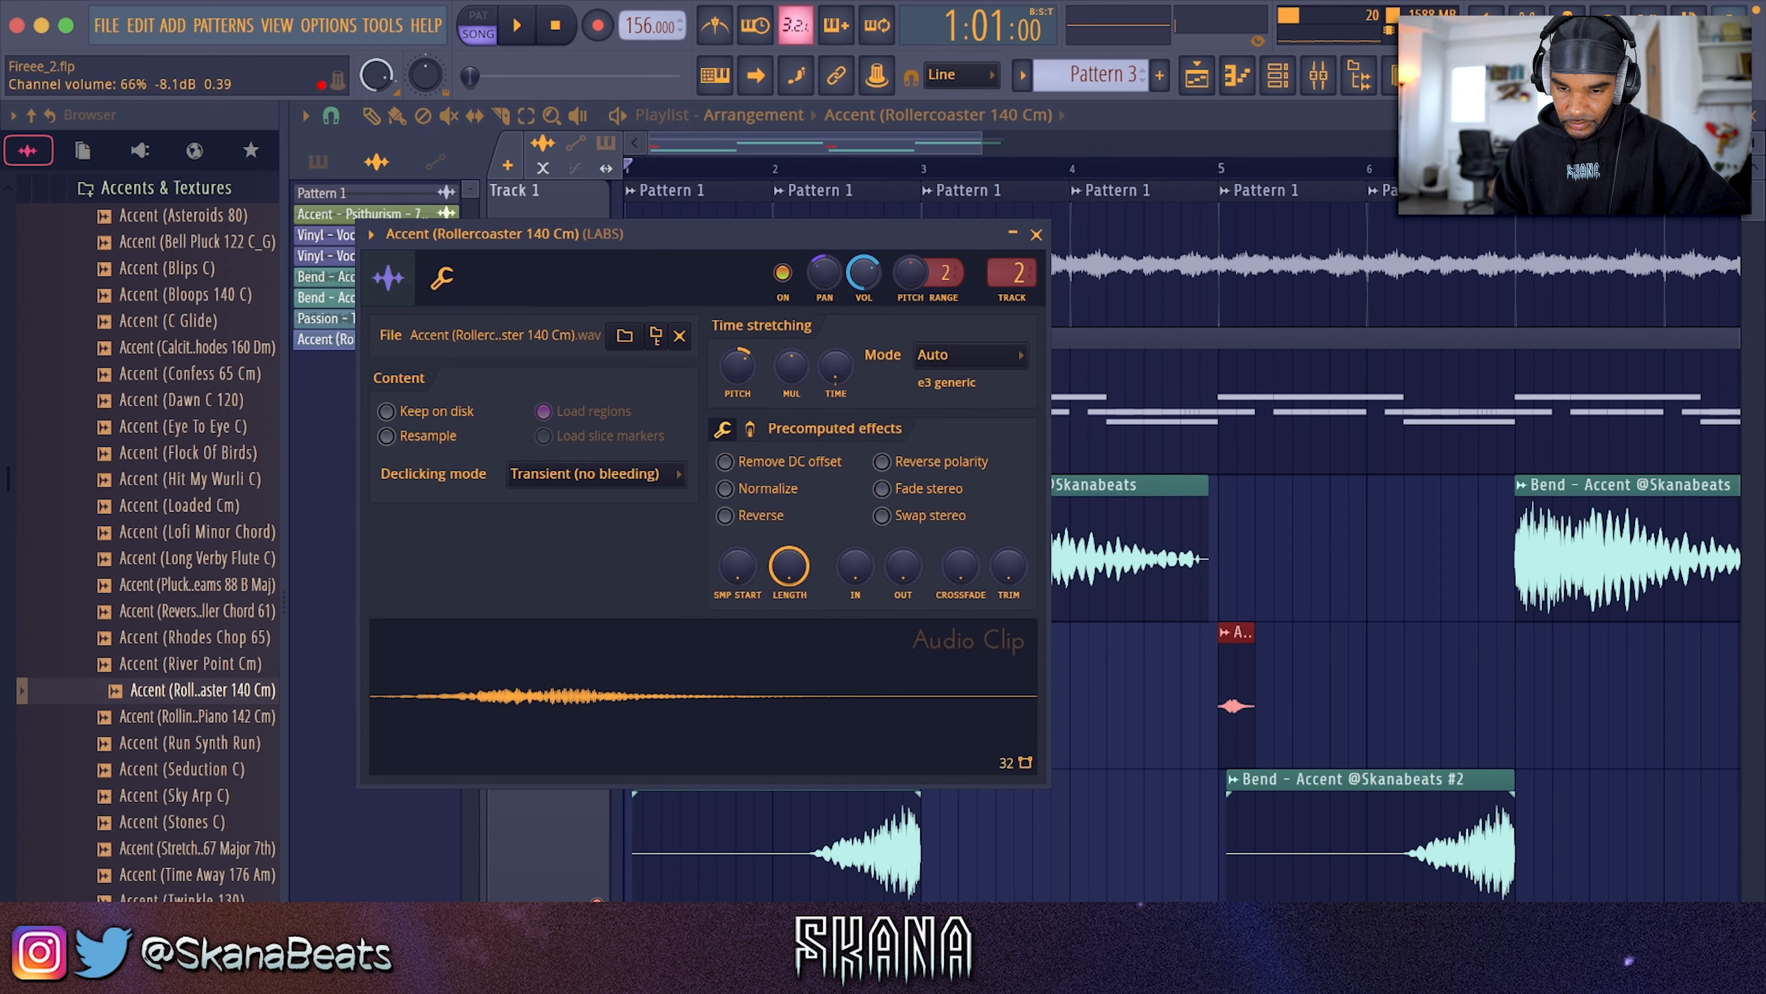
click(1036, 234)
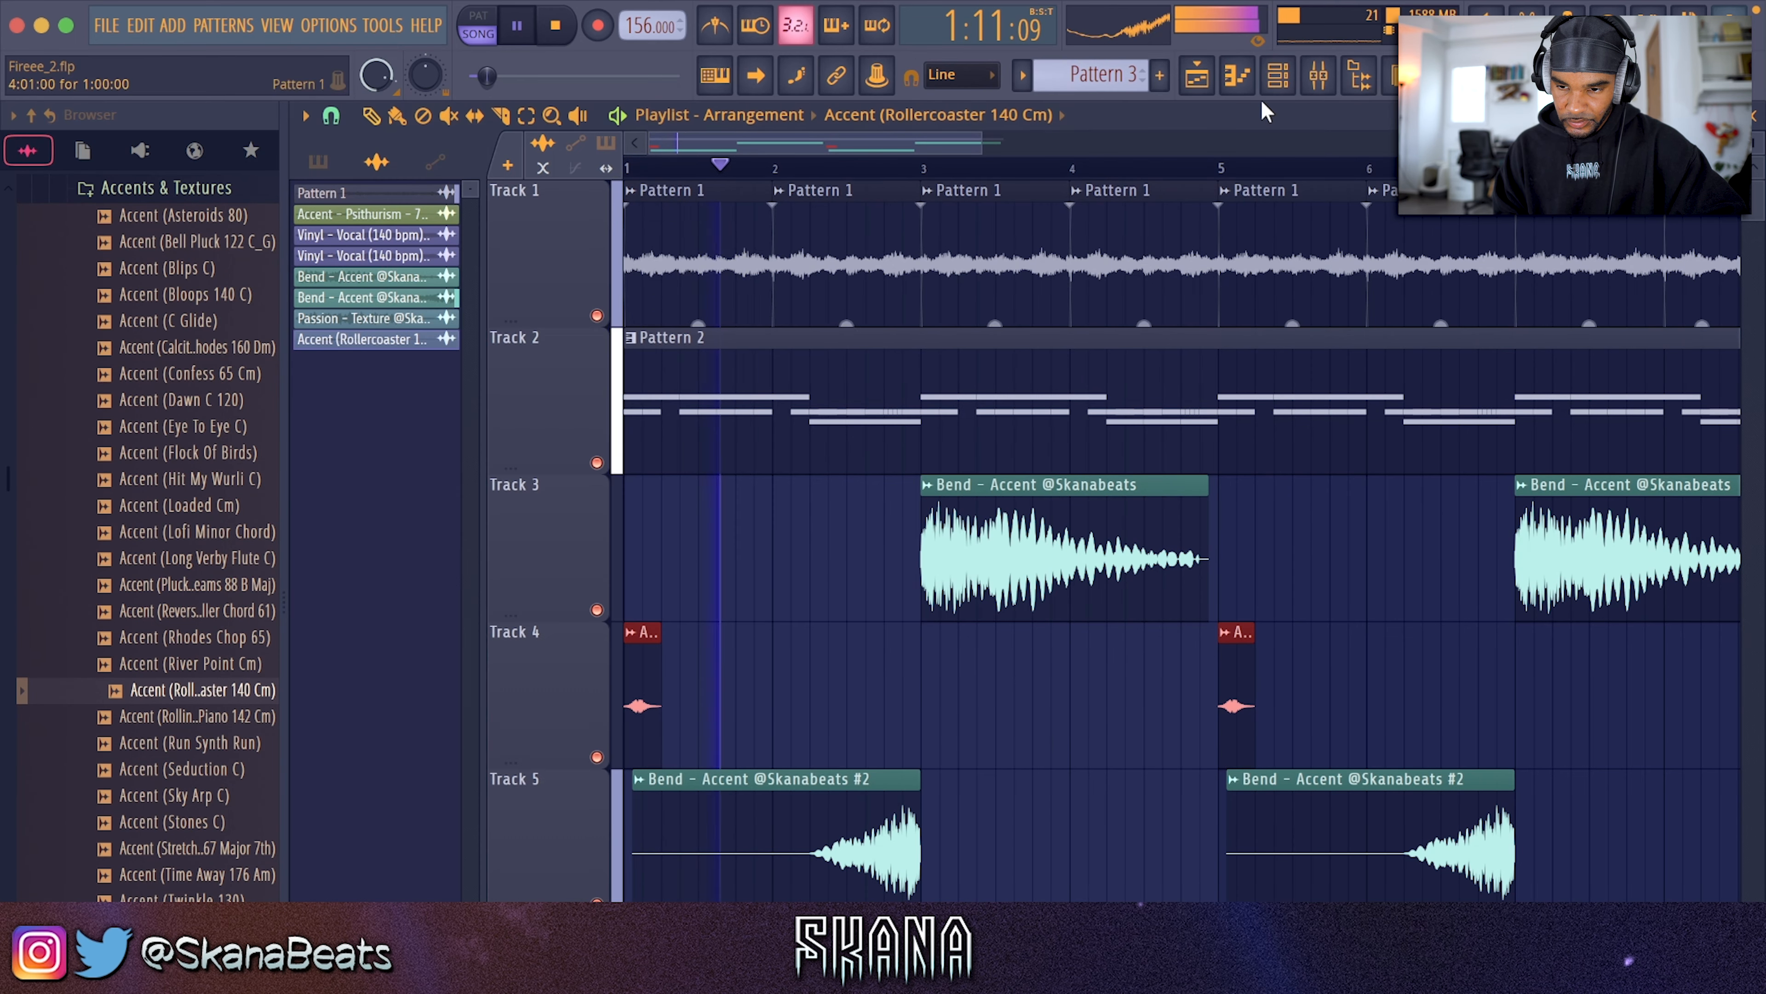
Add ValhallaDelay in slot 8 of the LABS mixer track with the BBDuck-Quarter-note Mod Delay preset and 94.4% feedback
click(1318, 75)
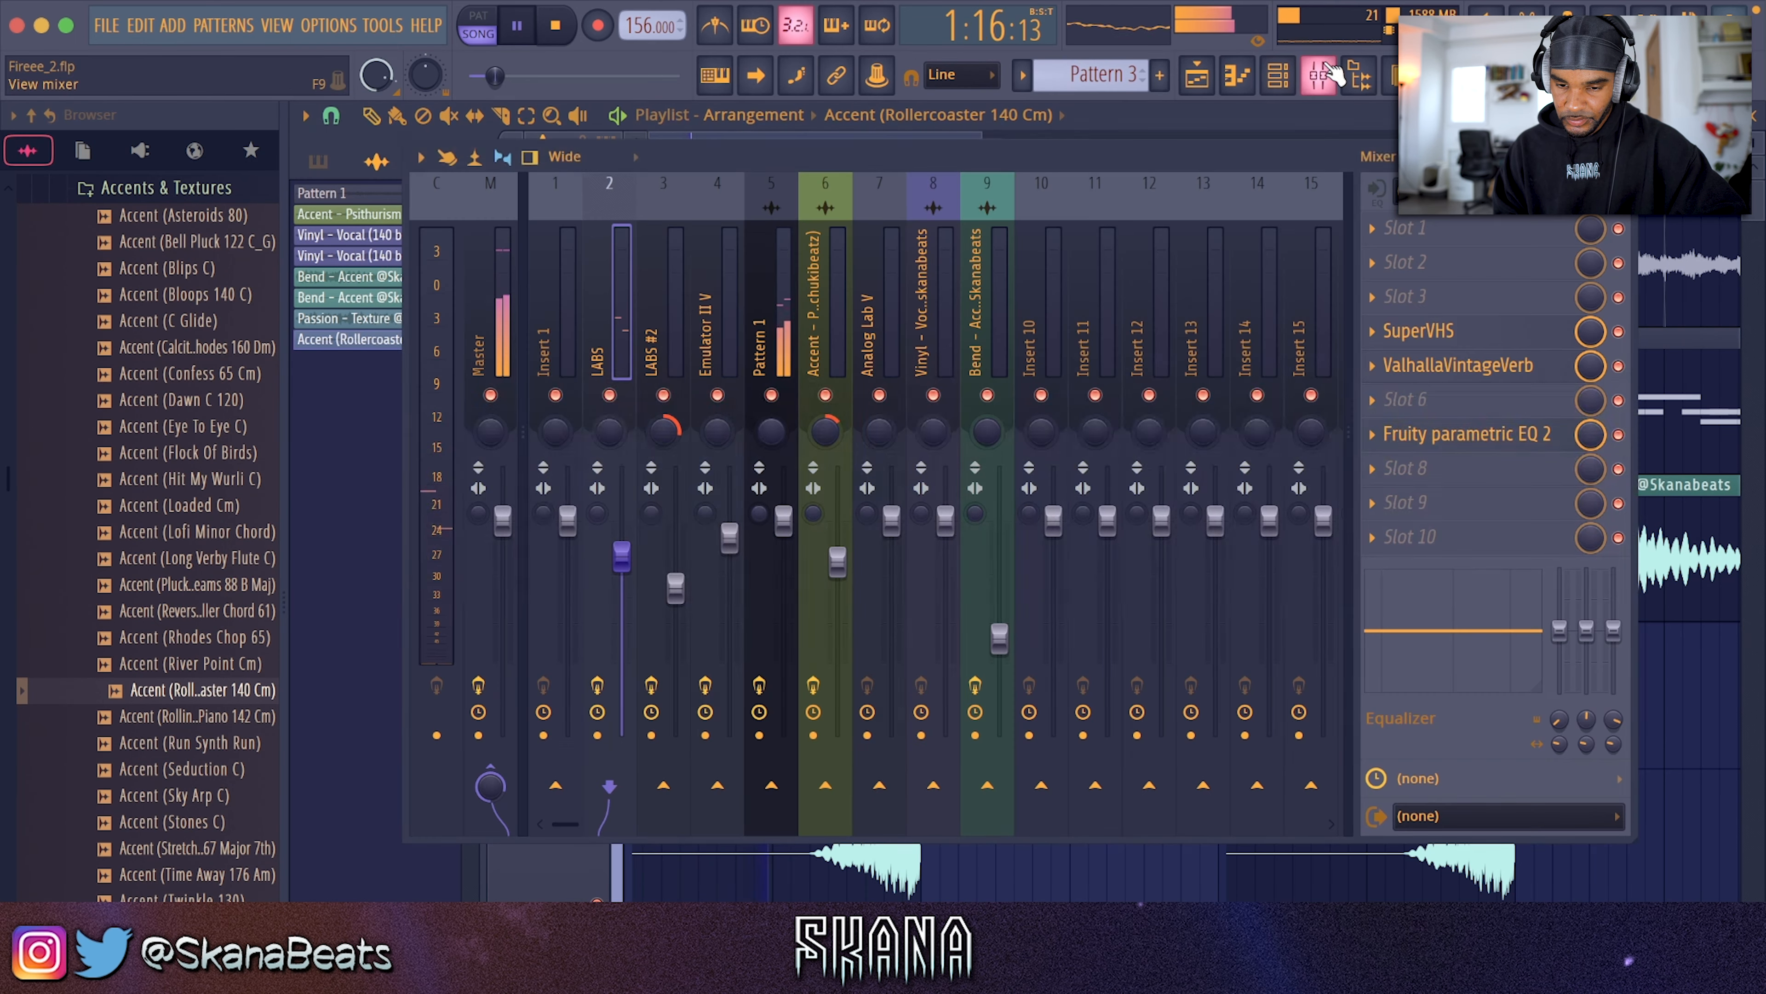
click(1468, 474)
click(1113, 751)
drag(751, 426, 743, 367)
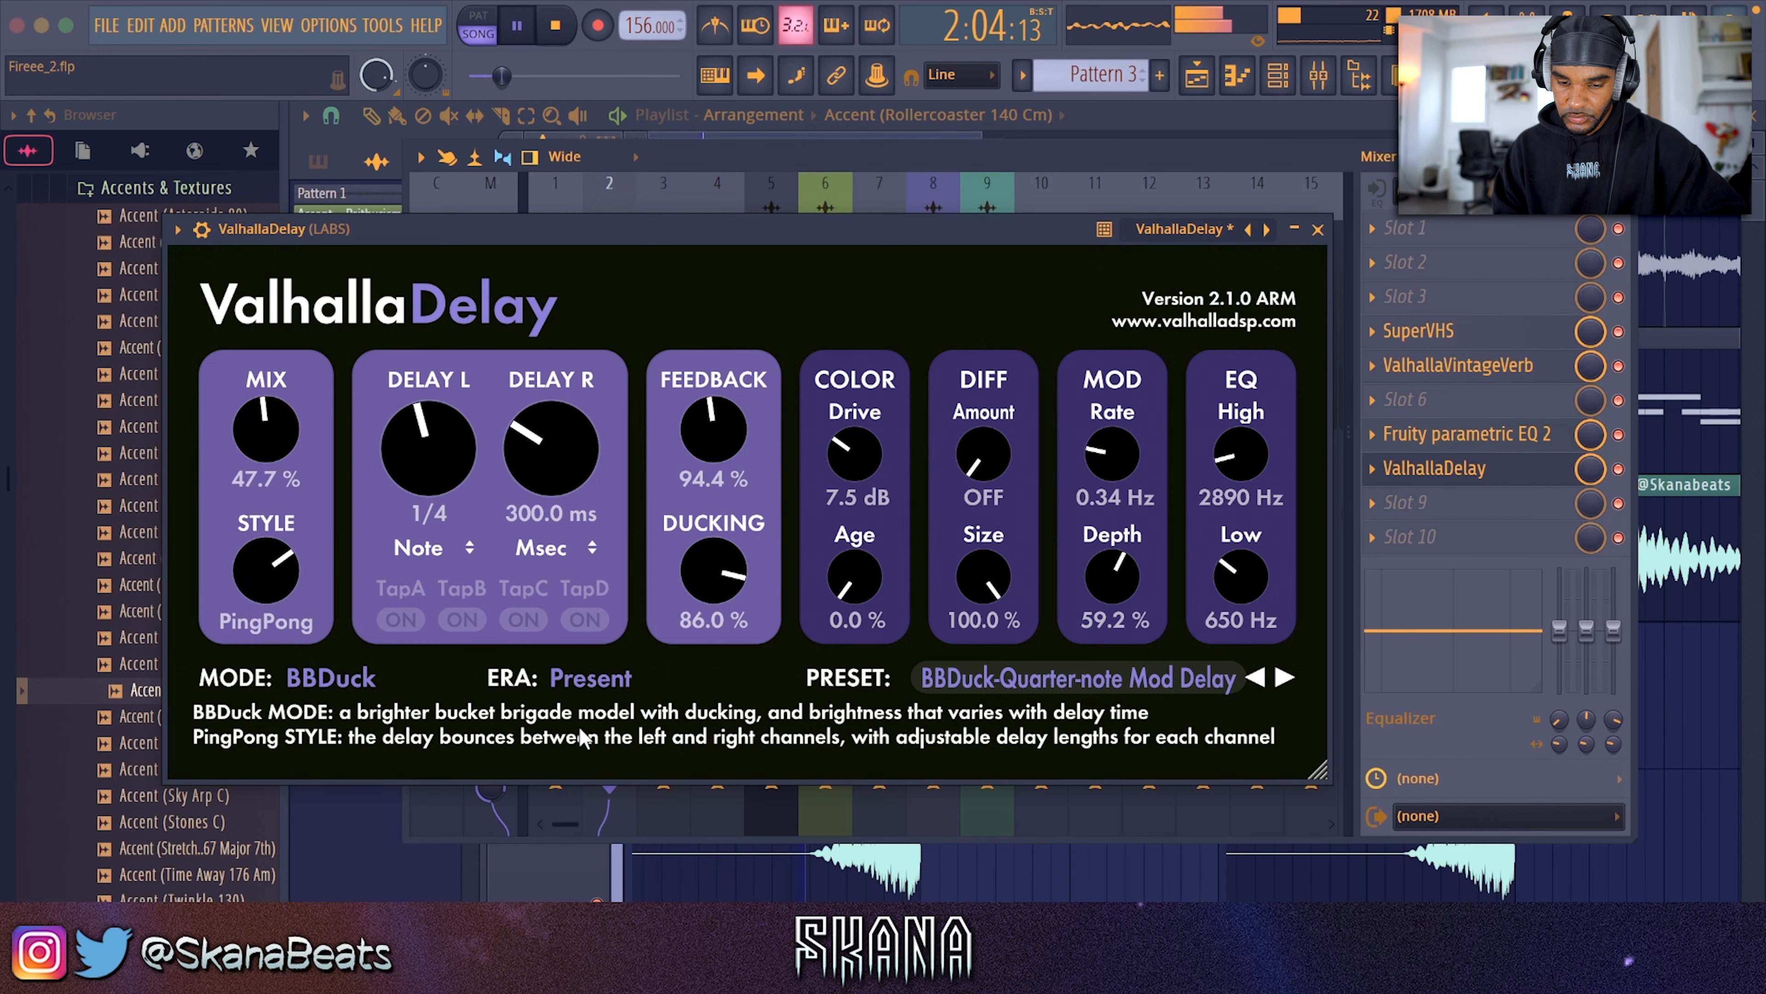
Raise the ValhallaDelay mix to 59.6% and close the plugin and the mixer
key(space)
drag(285, 426, 278, 408)
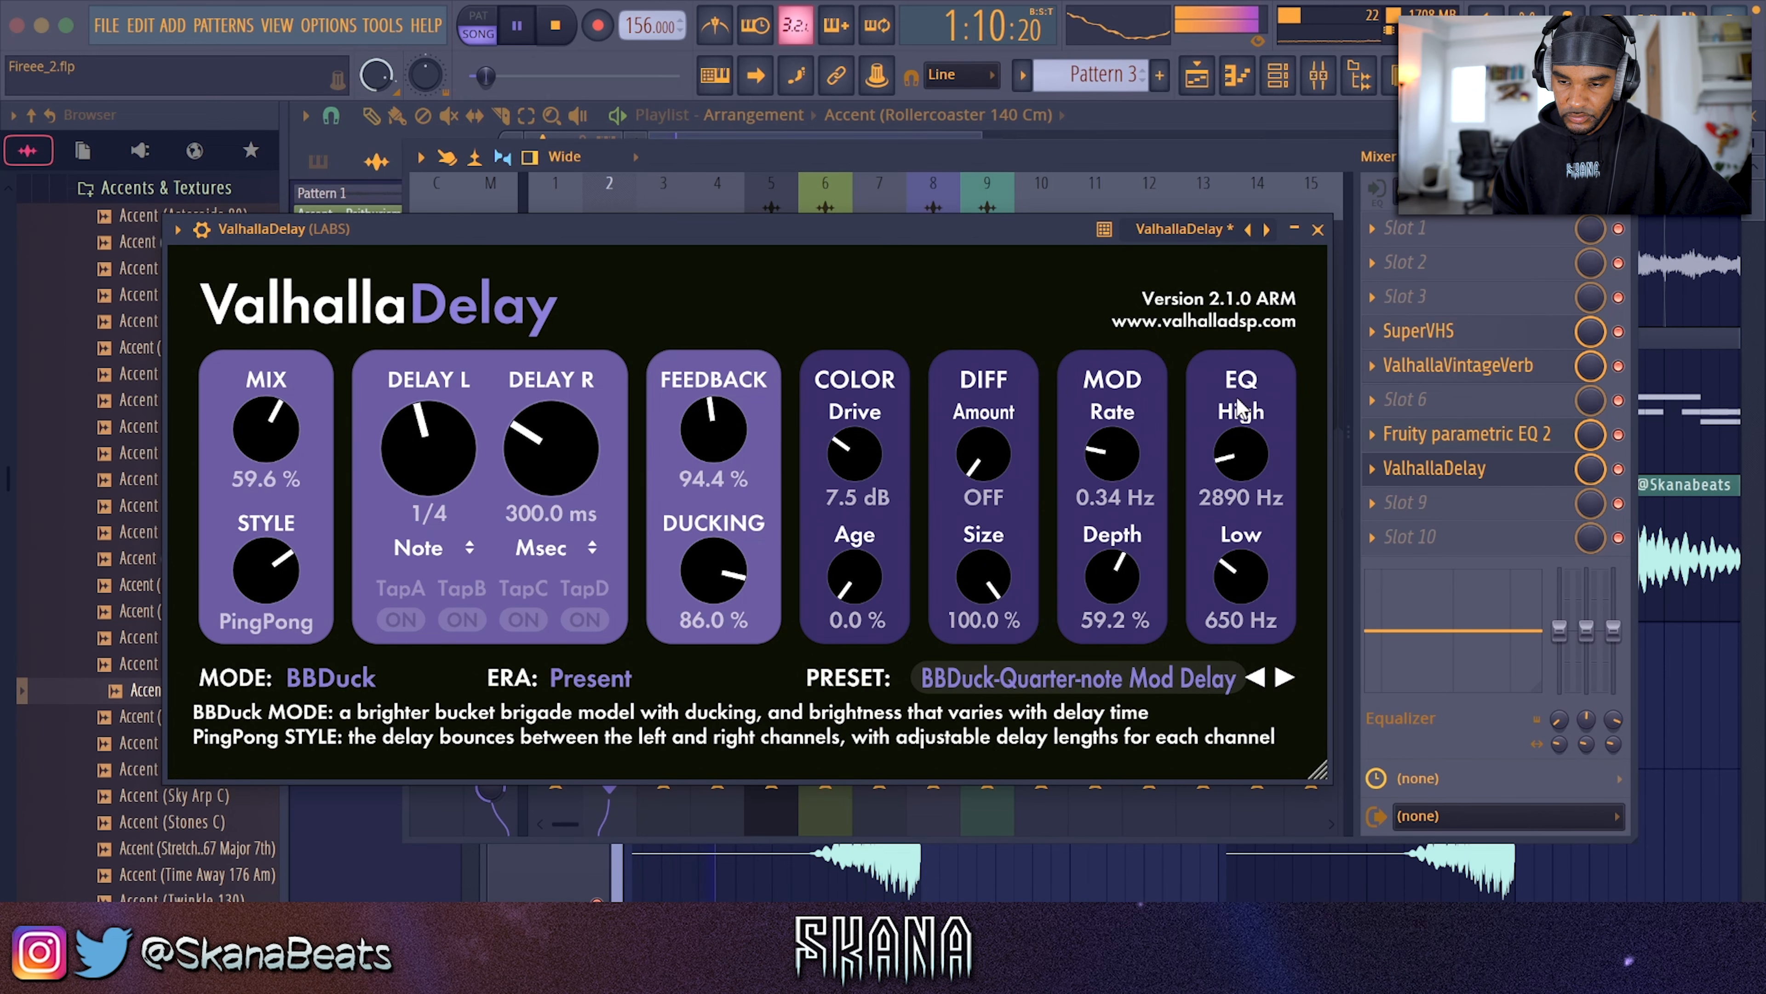
click(1318, 230)
key(F9)
Mute Track 1 and restart playback to audition the arrangement without the melody
key(space)
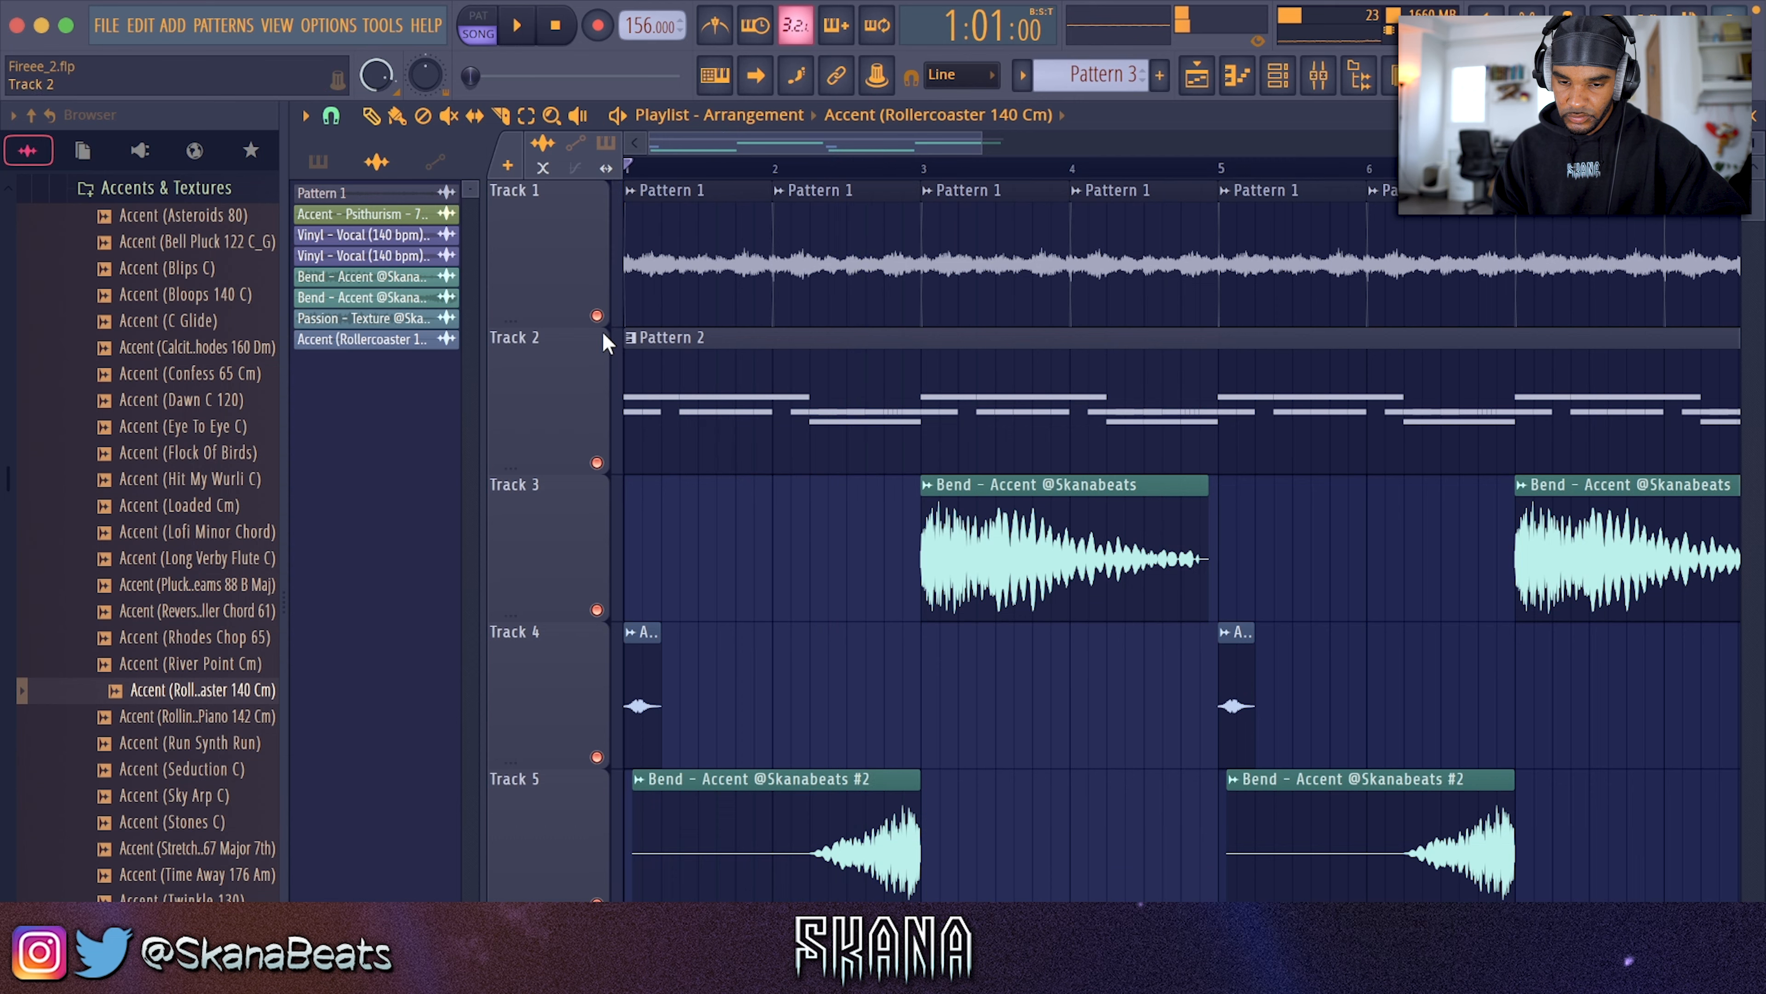
click(598, 317)
key(space)
Duplicate all clips in bars 9 to 16 on every track into bars 17 to 24
drag(1156, 182, 831, 870)
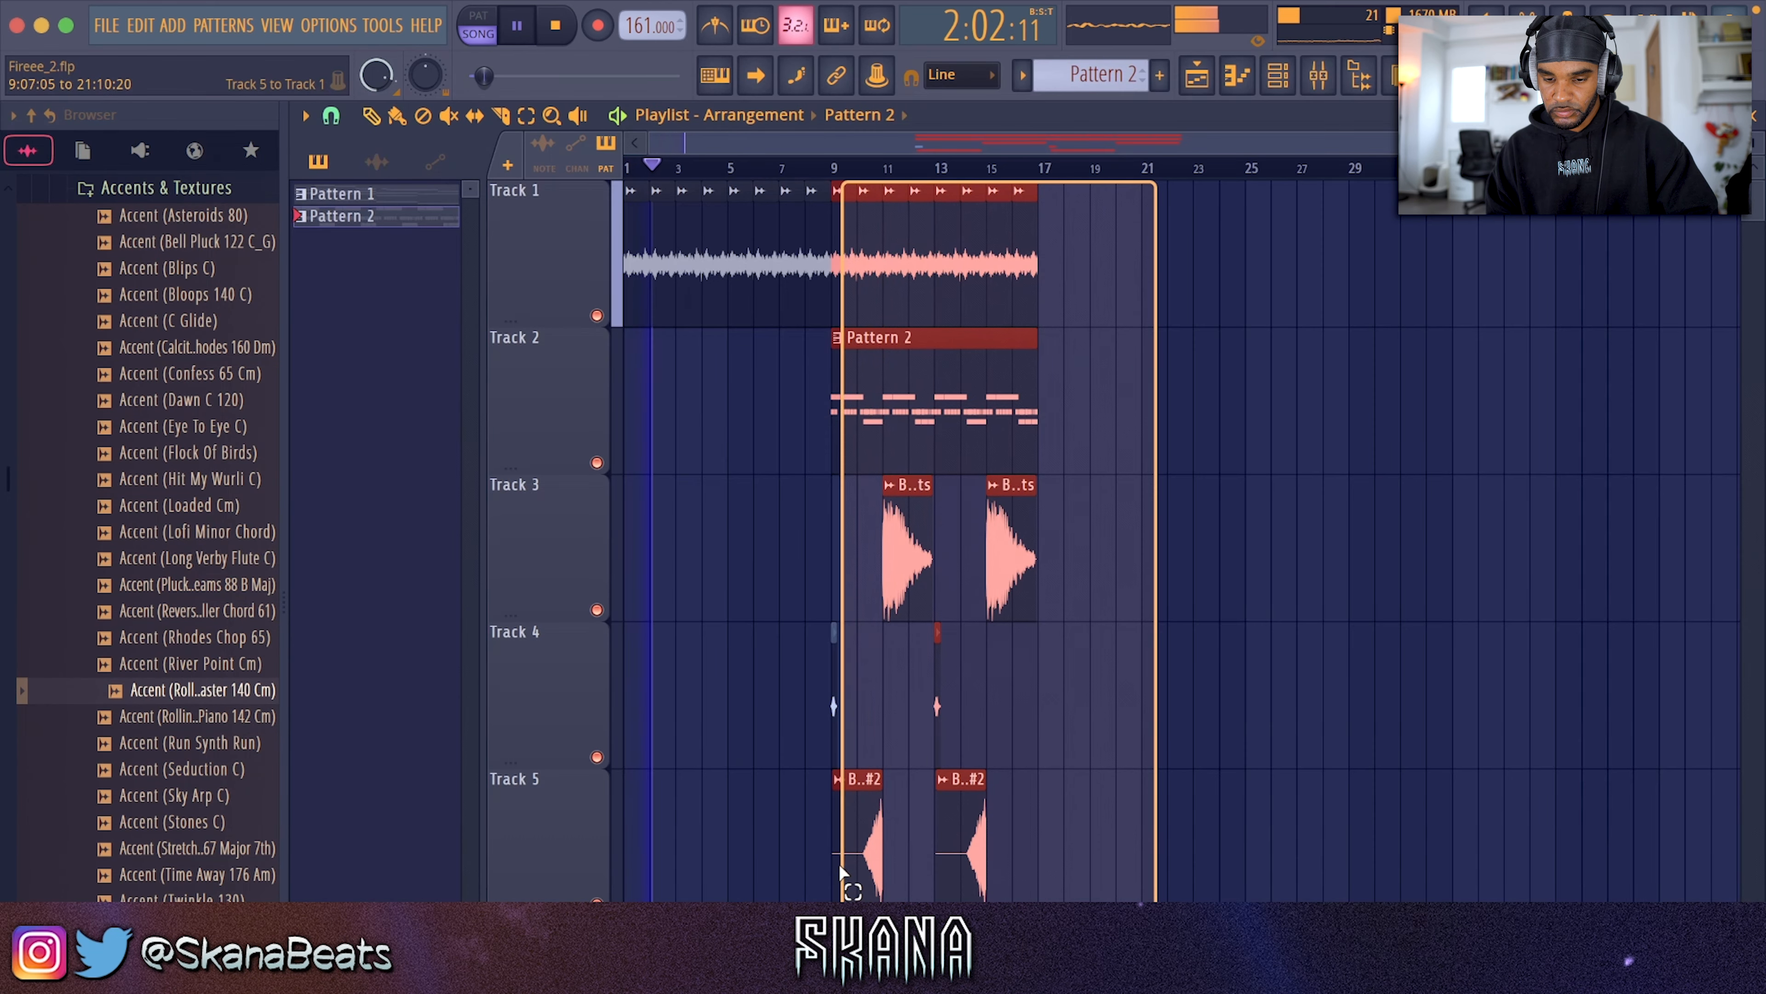
drag(899, 390, 1110, 415)
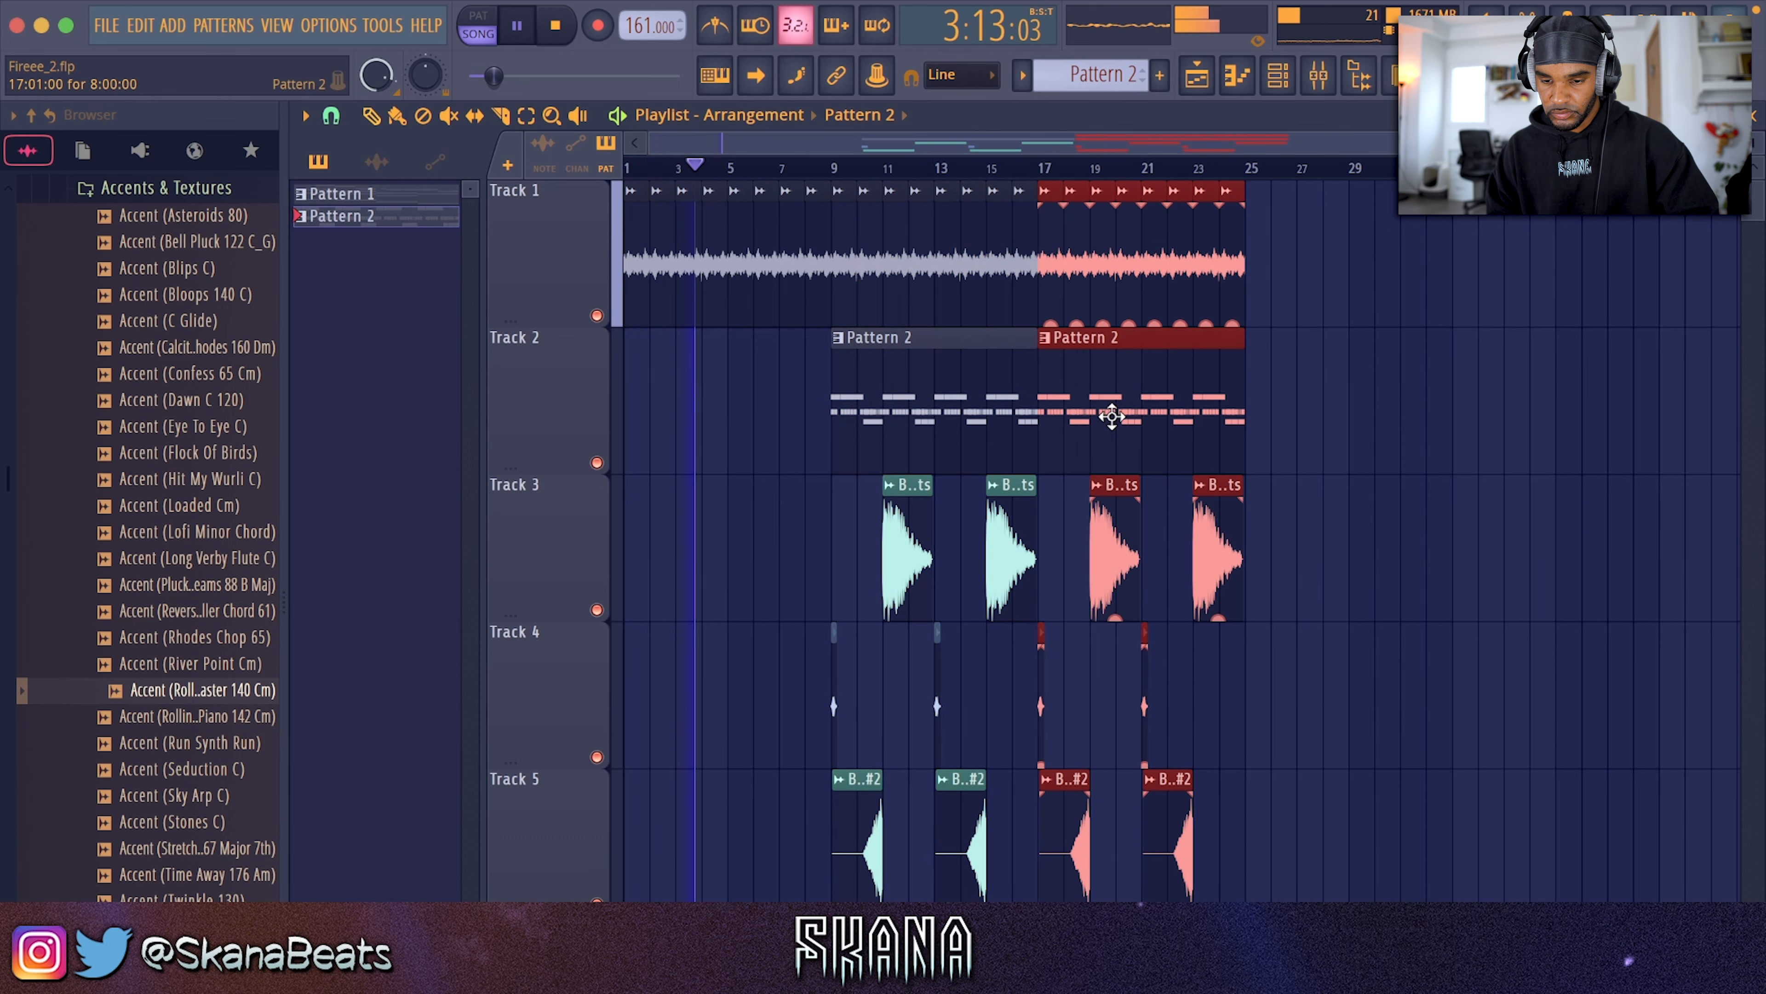
Delete the two Bend accent clips on Track 3 in bars 9 to 16 and save the project
drag(868, 547, 1025, 579)
key(Delete)
key(super+s)
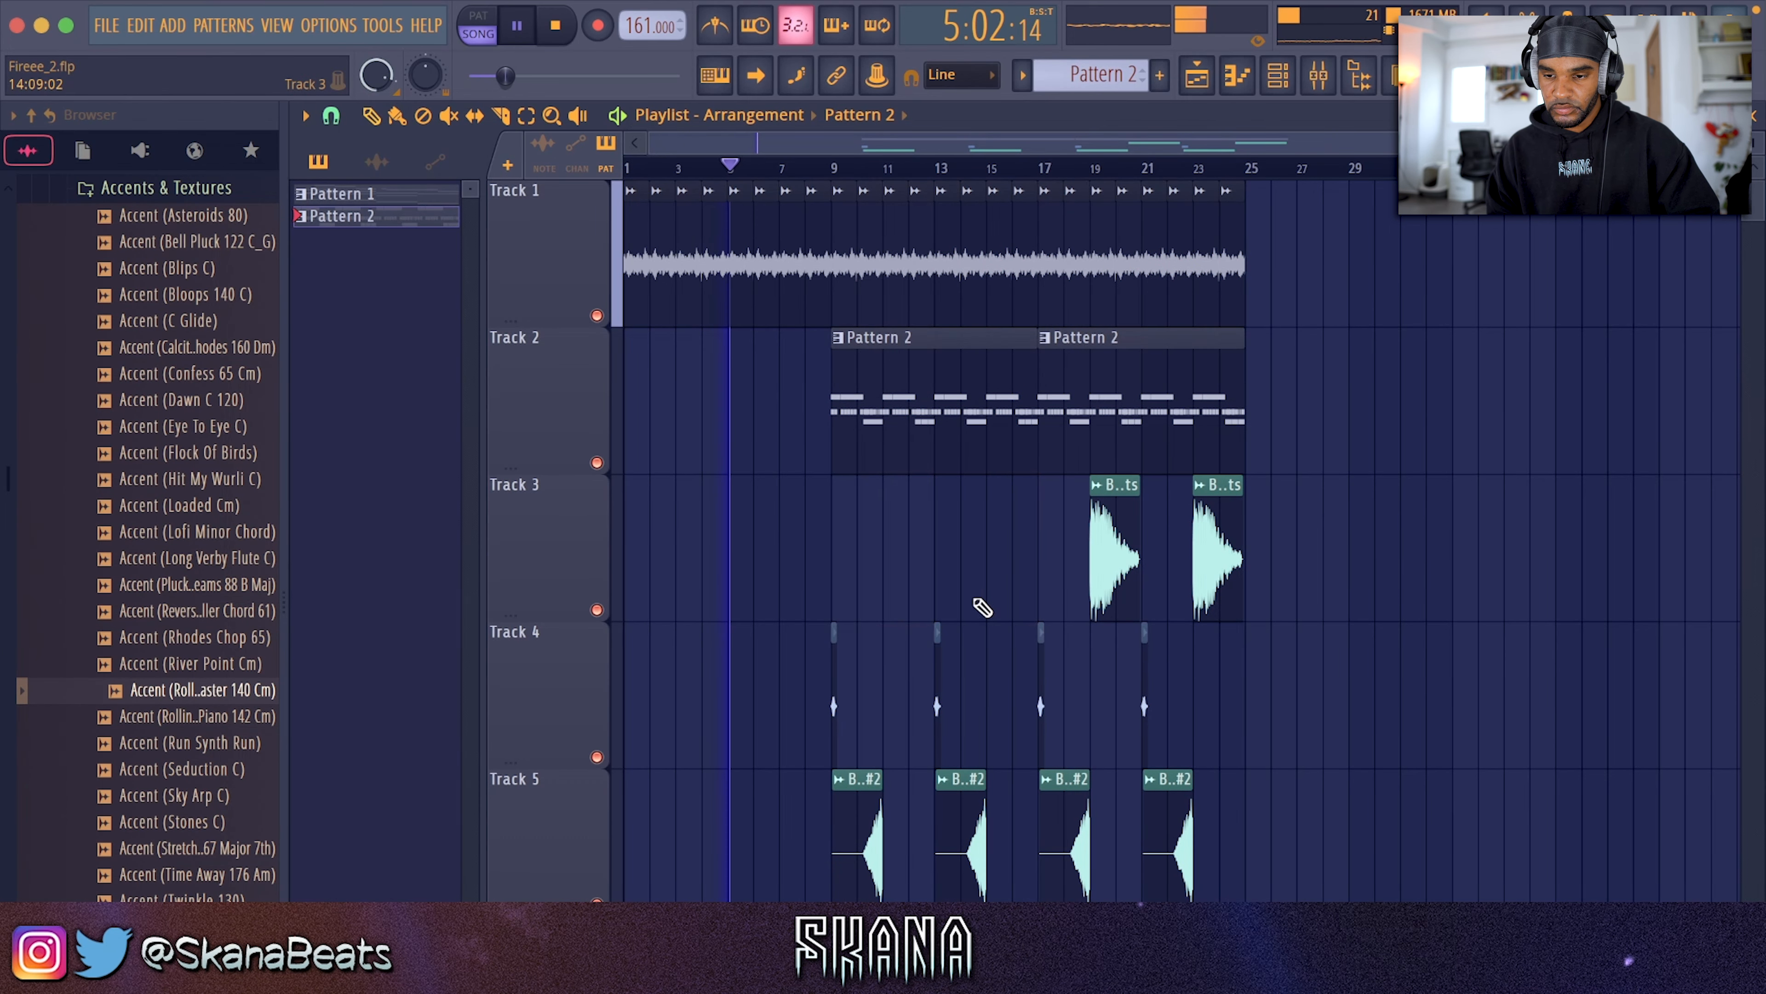
Add Crystalline in slot 2 of the Master mixer track and lower its dry/wet level
click(1318, 77)
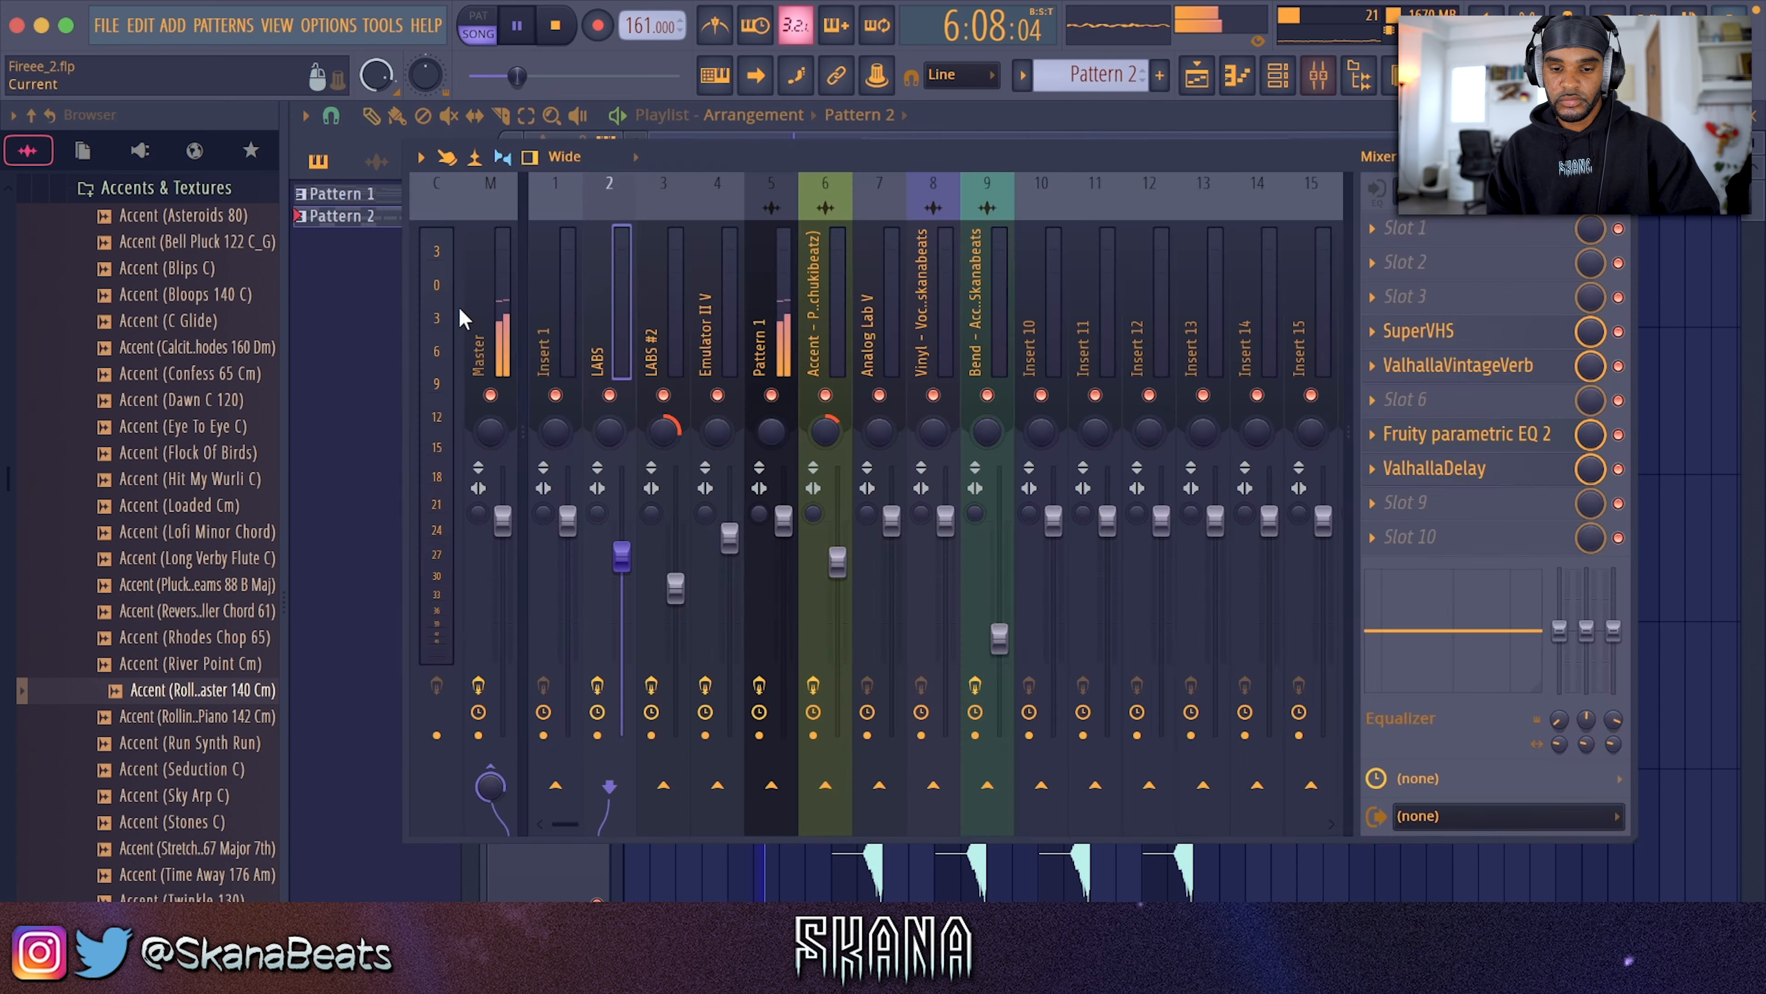
click(1370, 280)
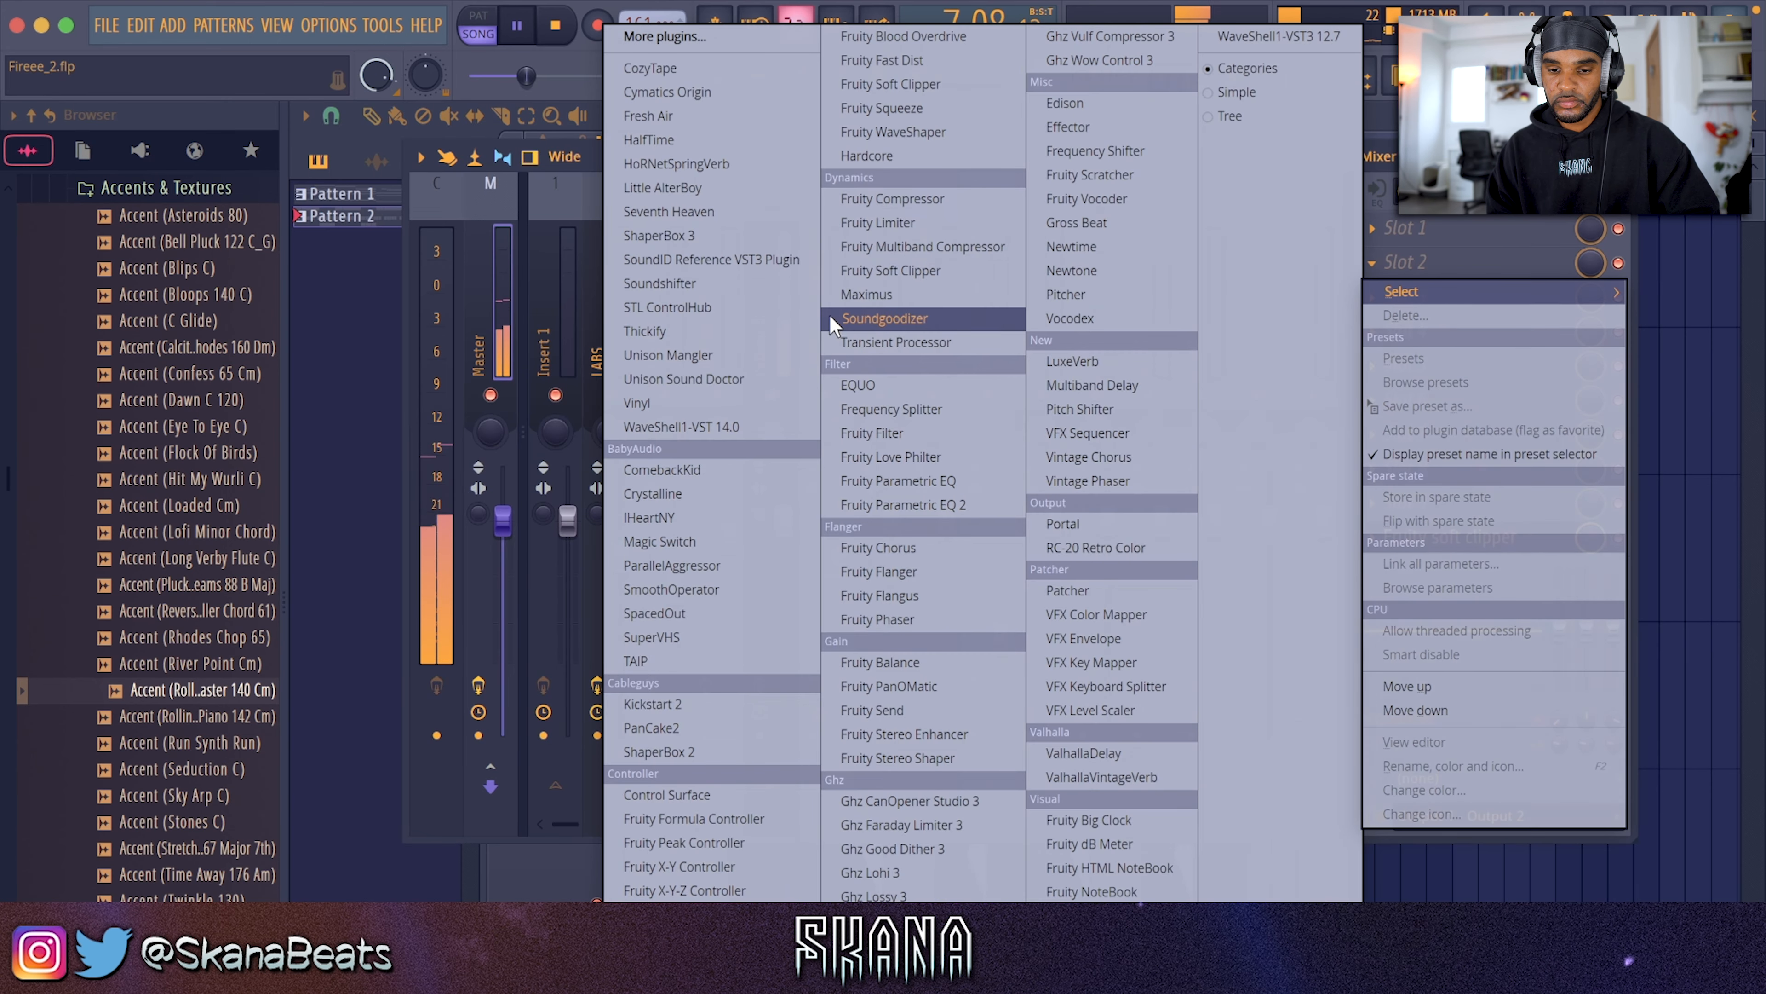
click(721, 493)
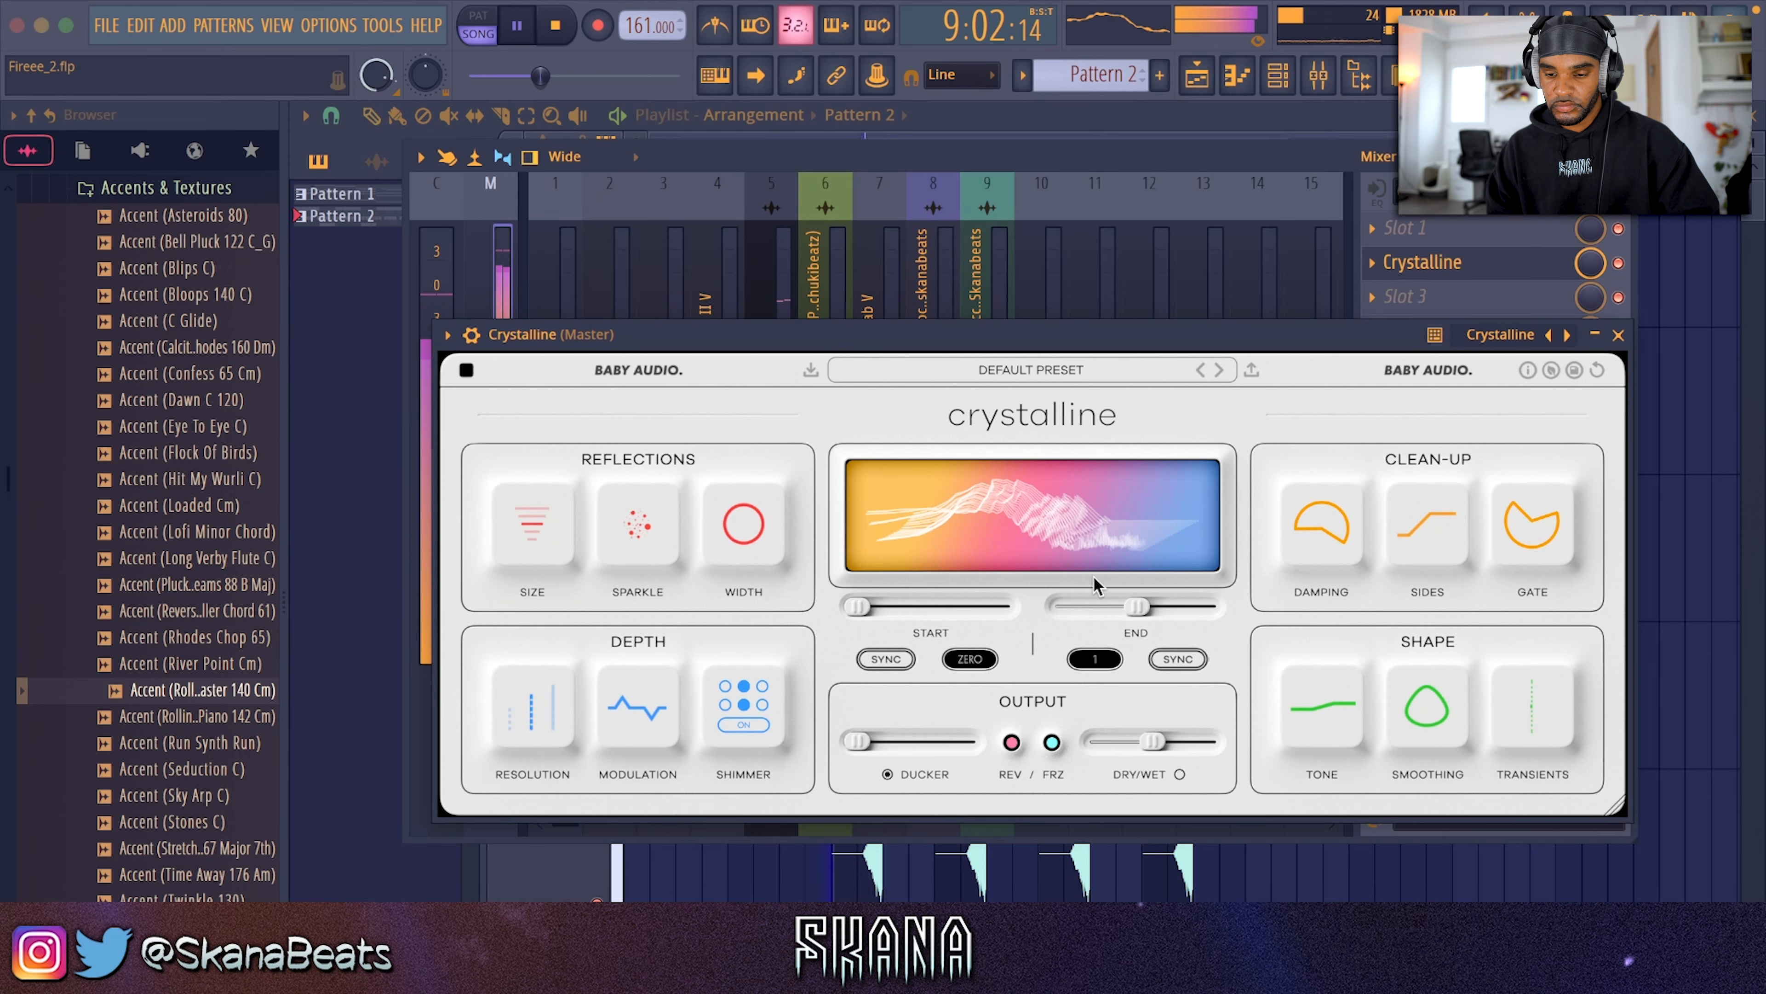
drag(1144, 742, 1074, 751)
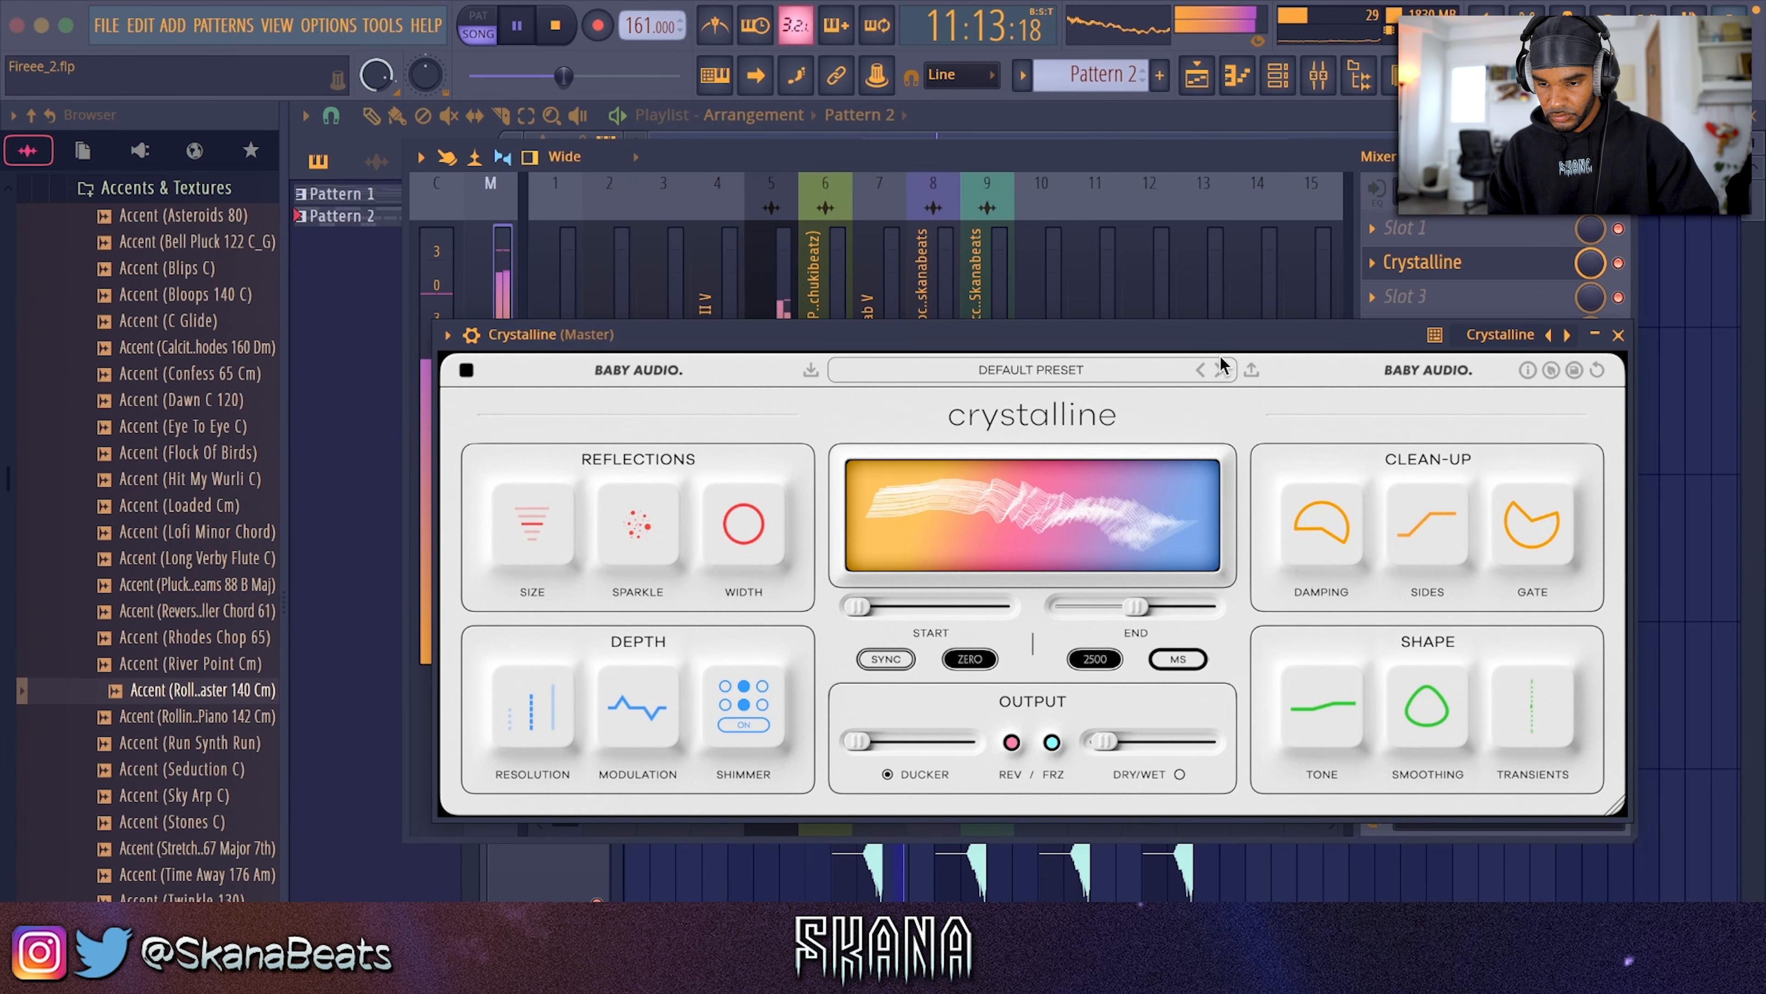
Audition Crystalline presets up to 08 DR KICK NONLIN 01, keep that preset and close the plugin
click(1221, 369)
click(1220, 371)
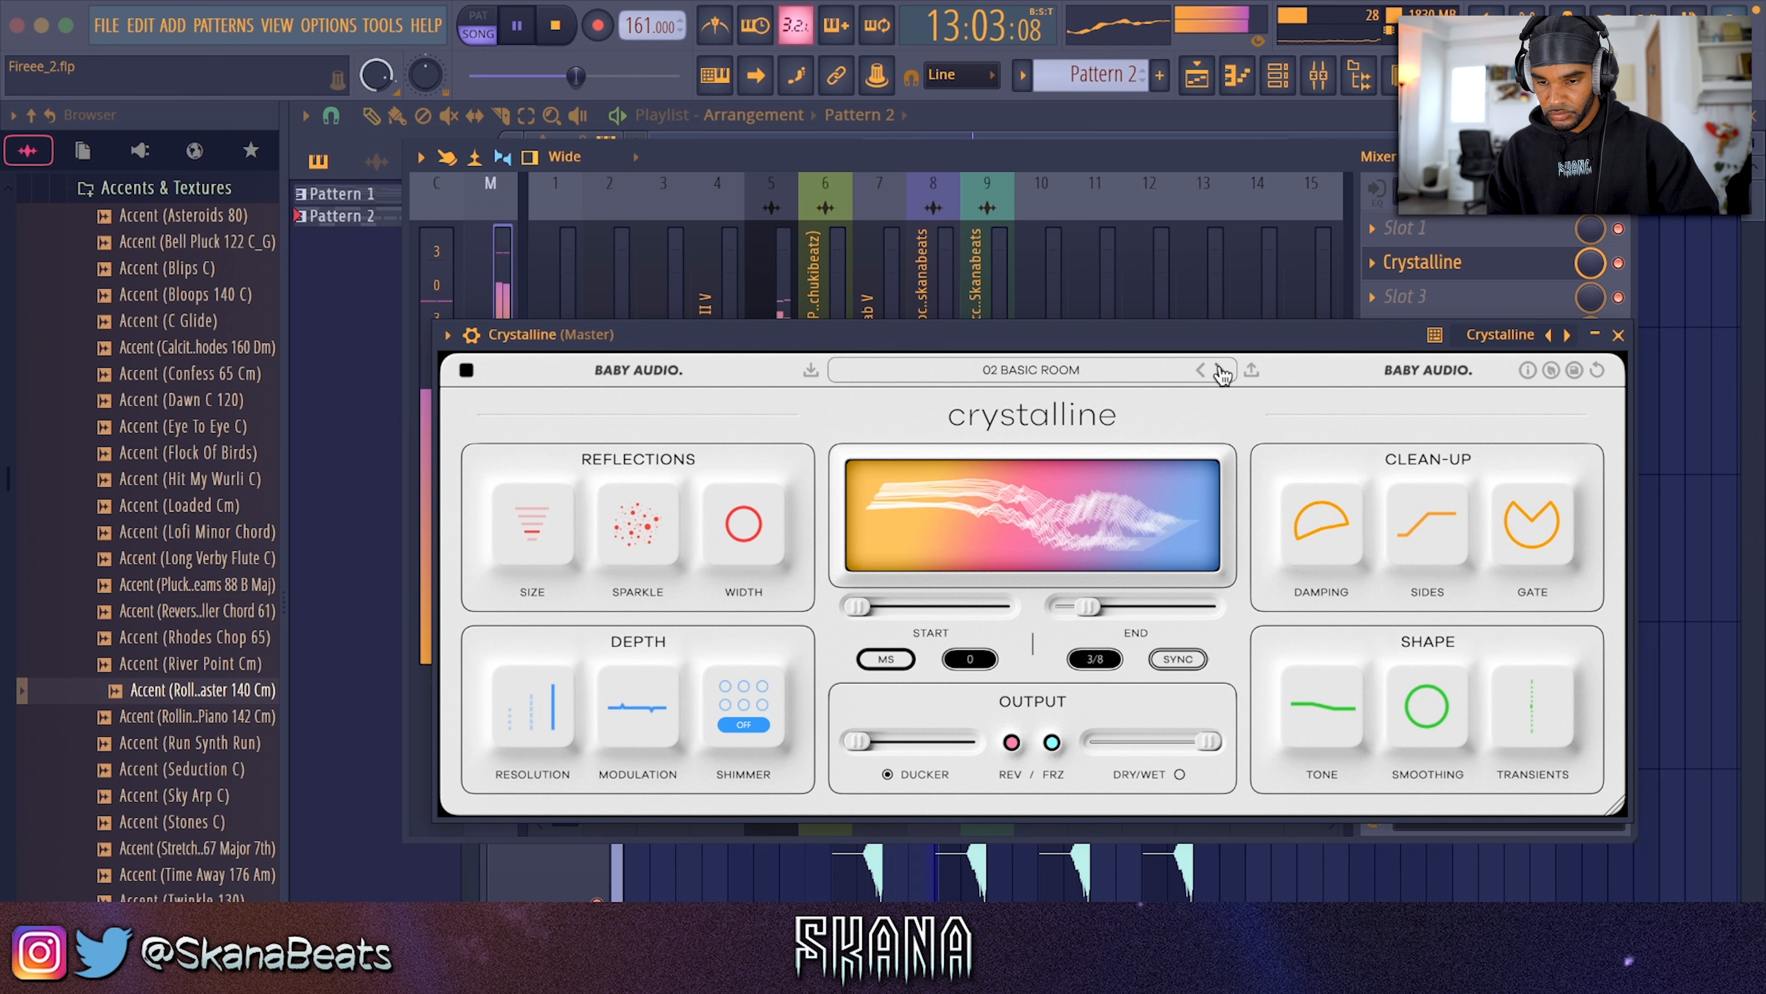
click(1221, 370)
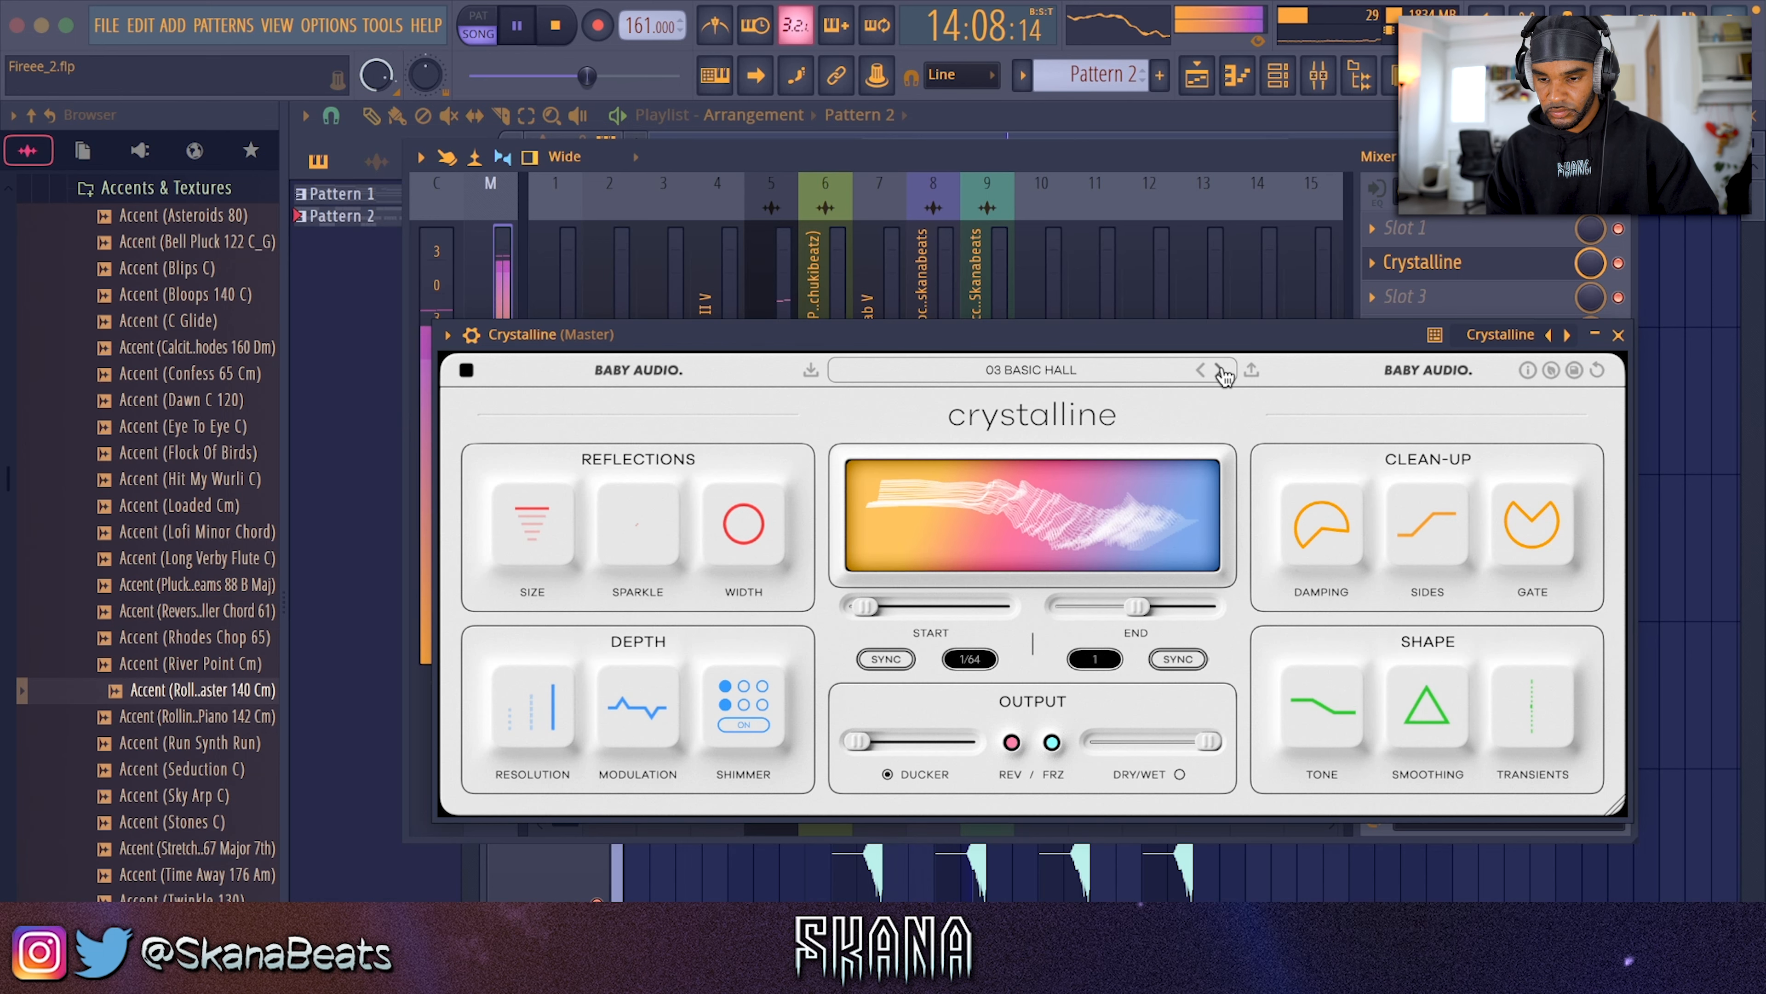
click(1221, 370)
click(1222, 370)
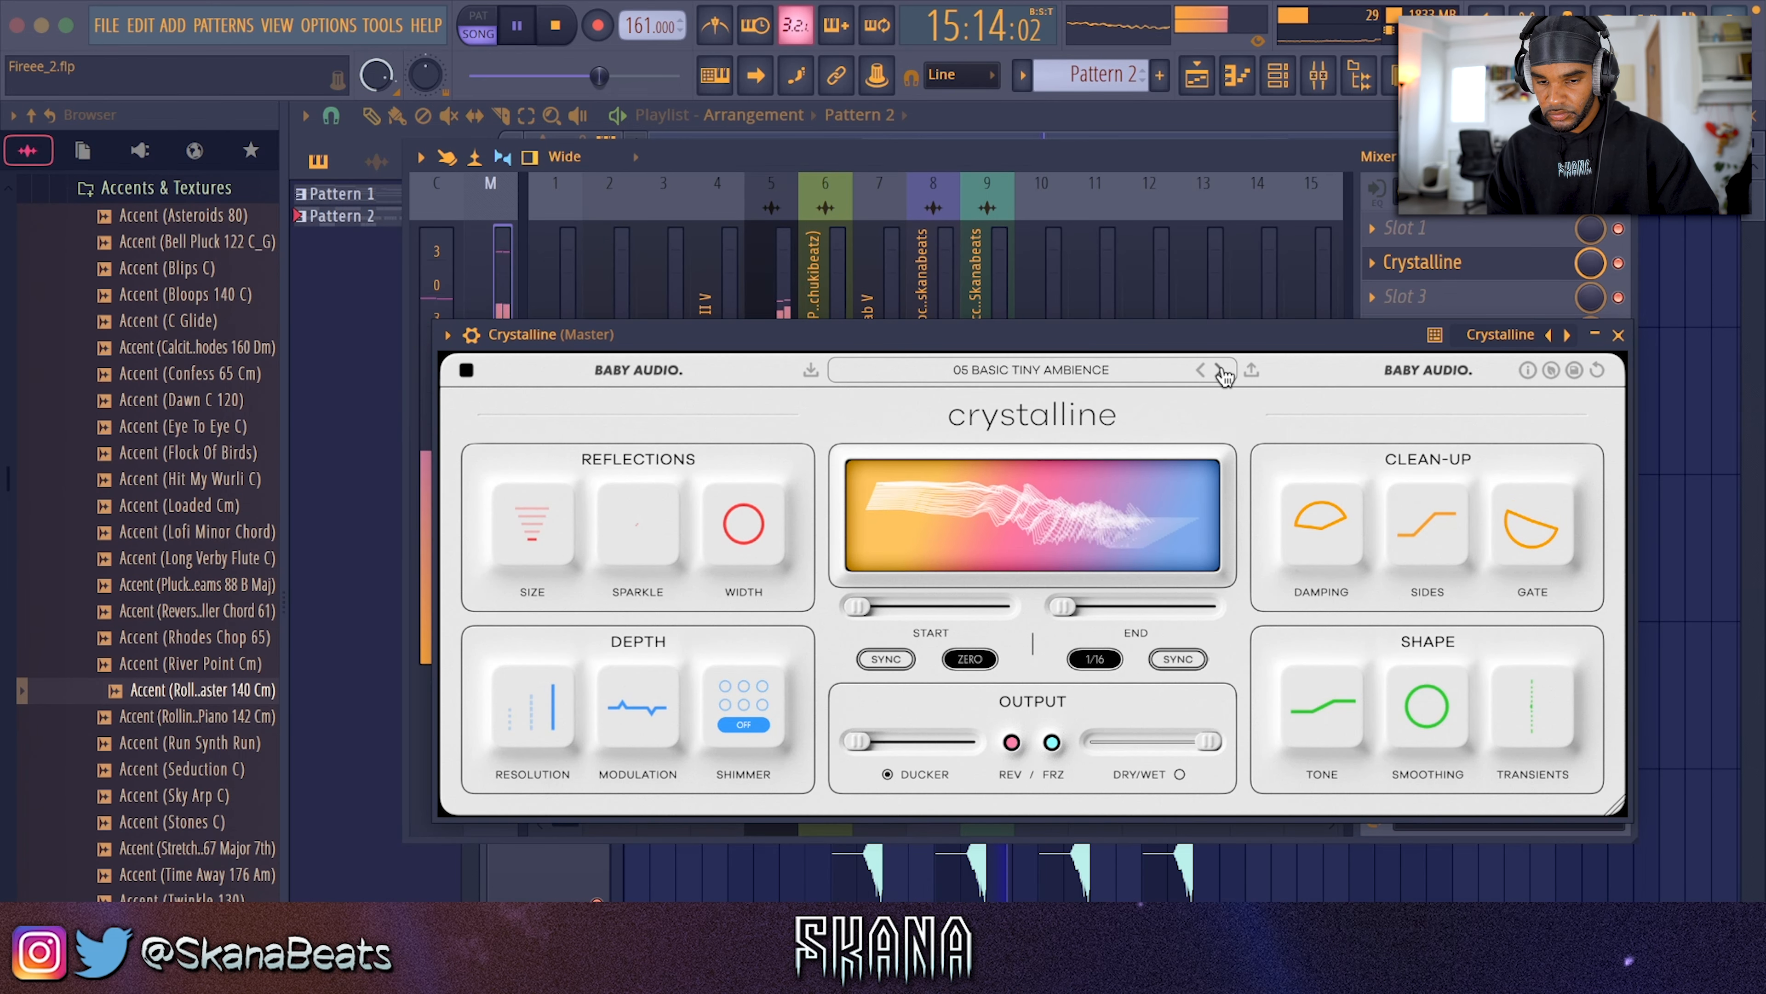
click(1221, 370)
click(1221, 370)
click(1222, 370)
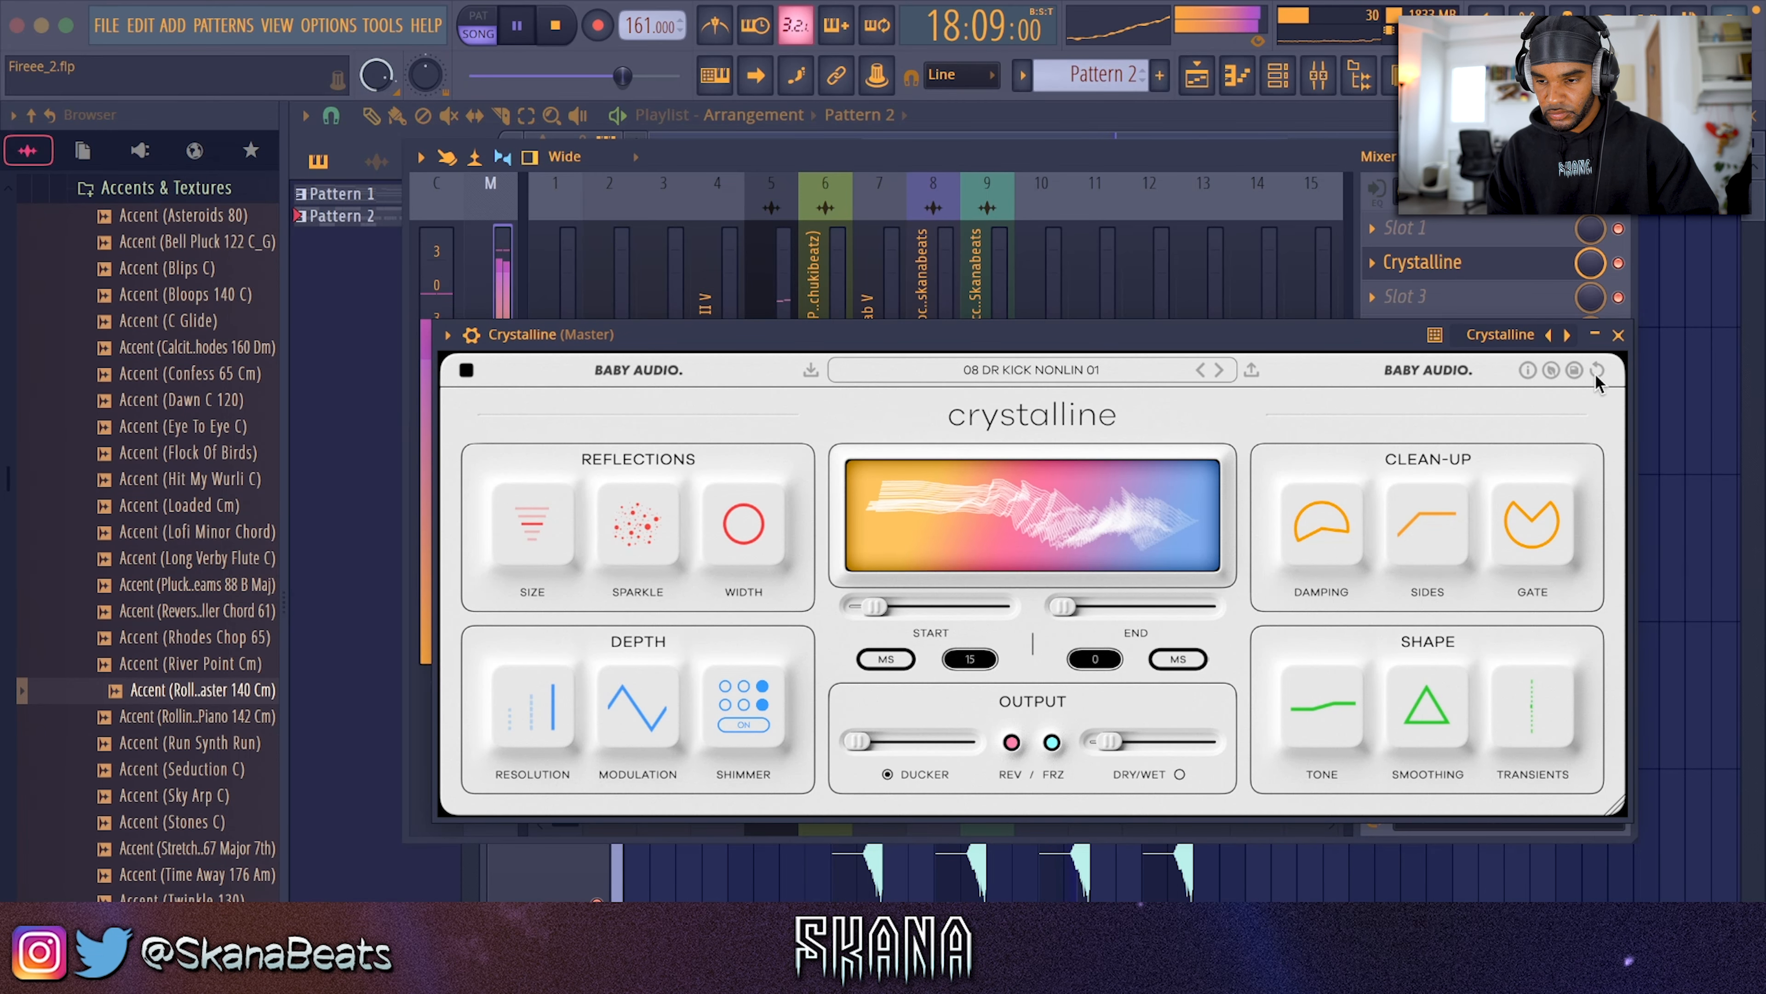
click(1618, 335)
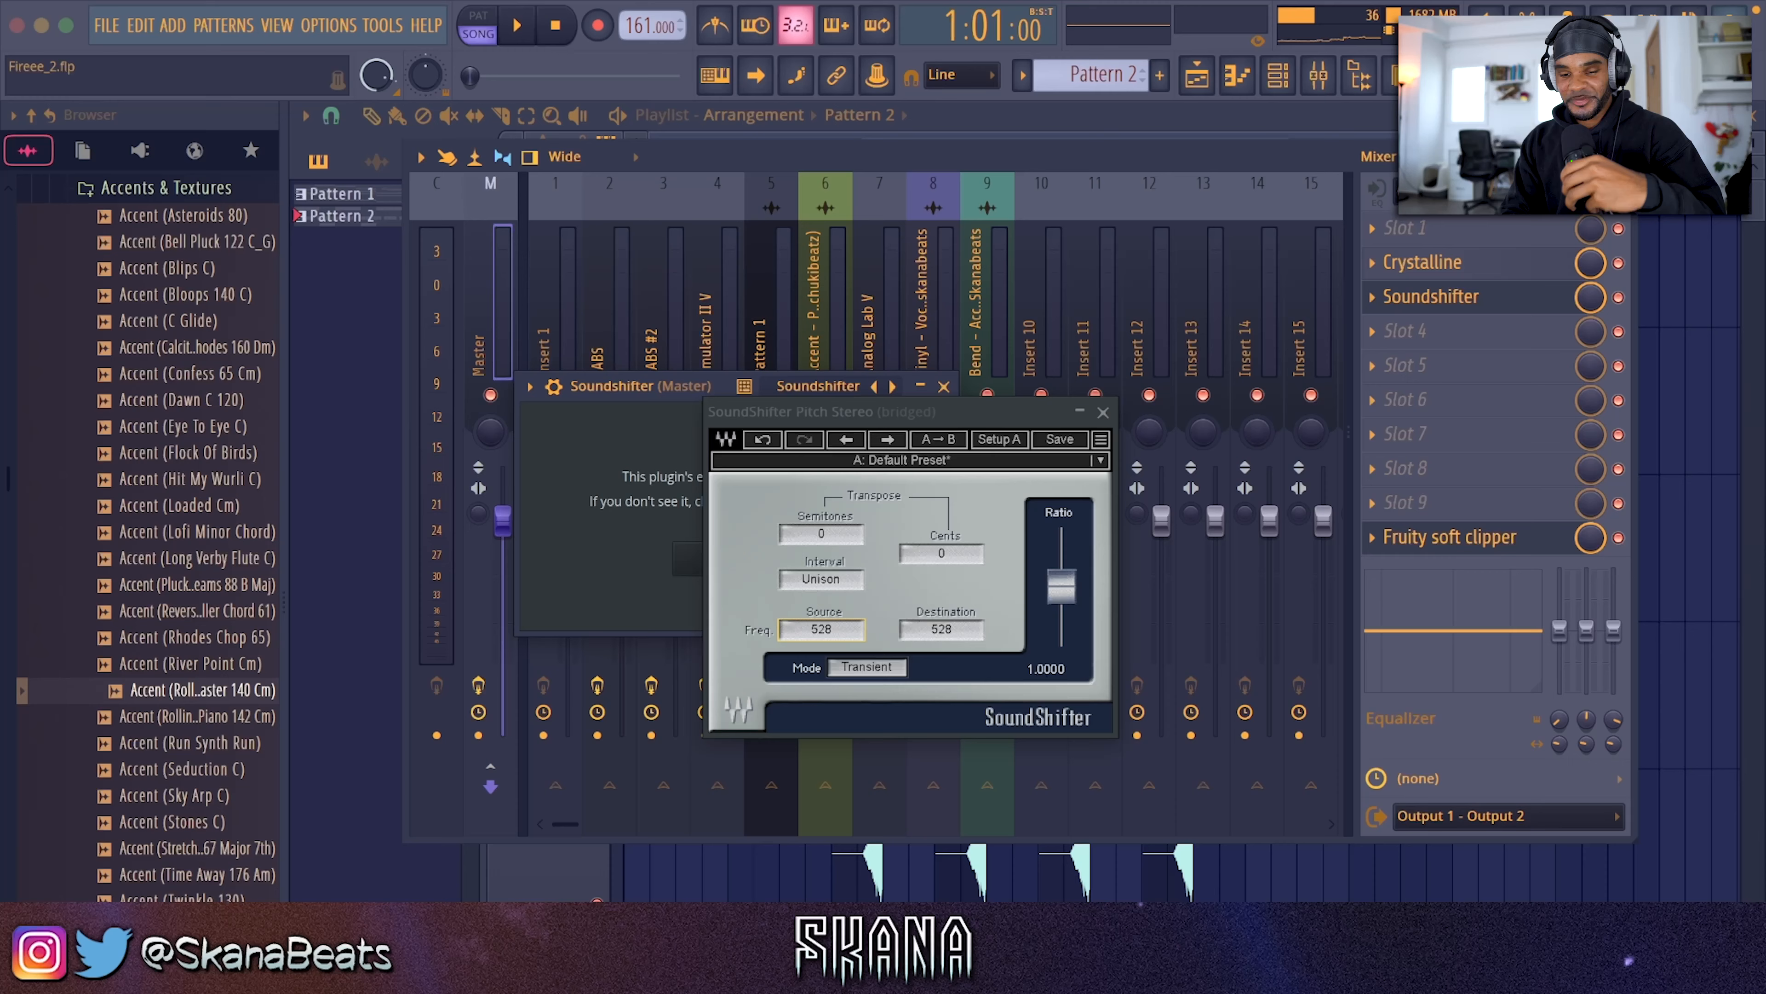
Play the song and raise the project tempo to 163 BPM
click(517, 26)
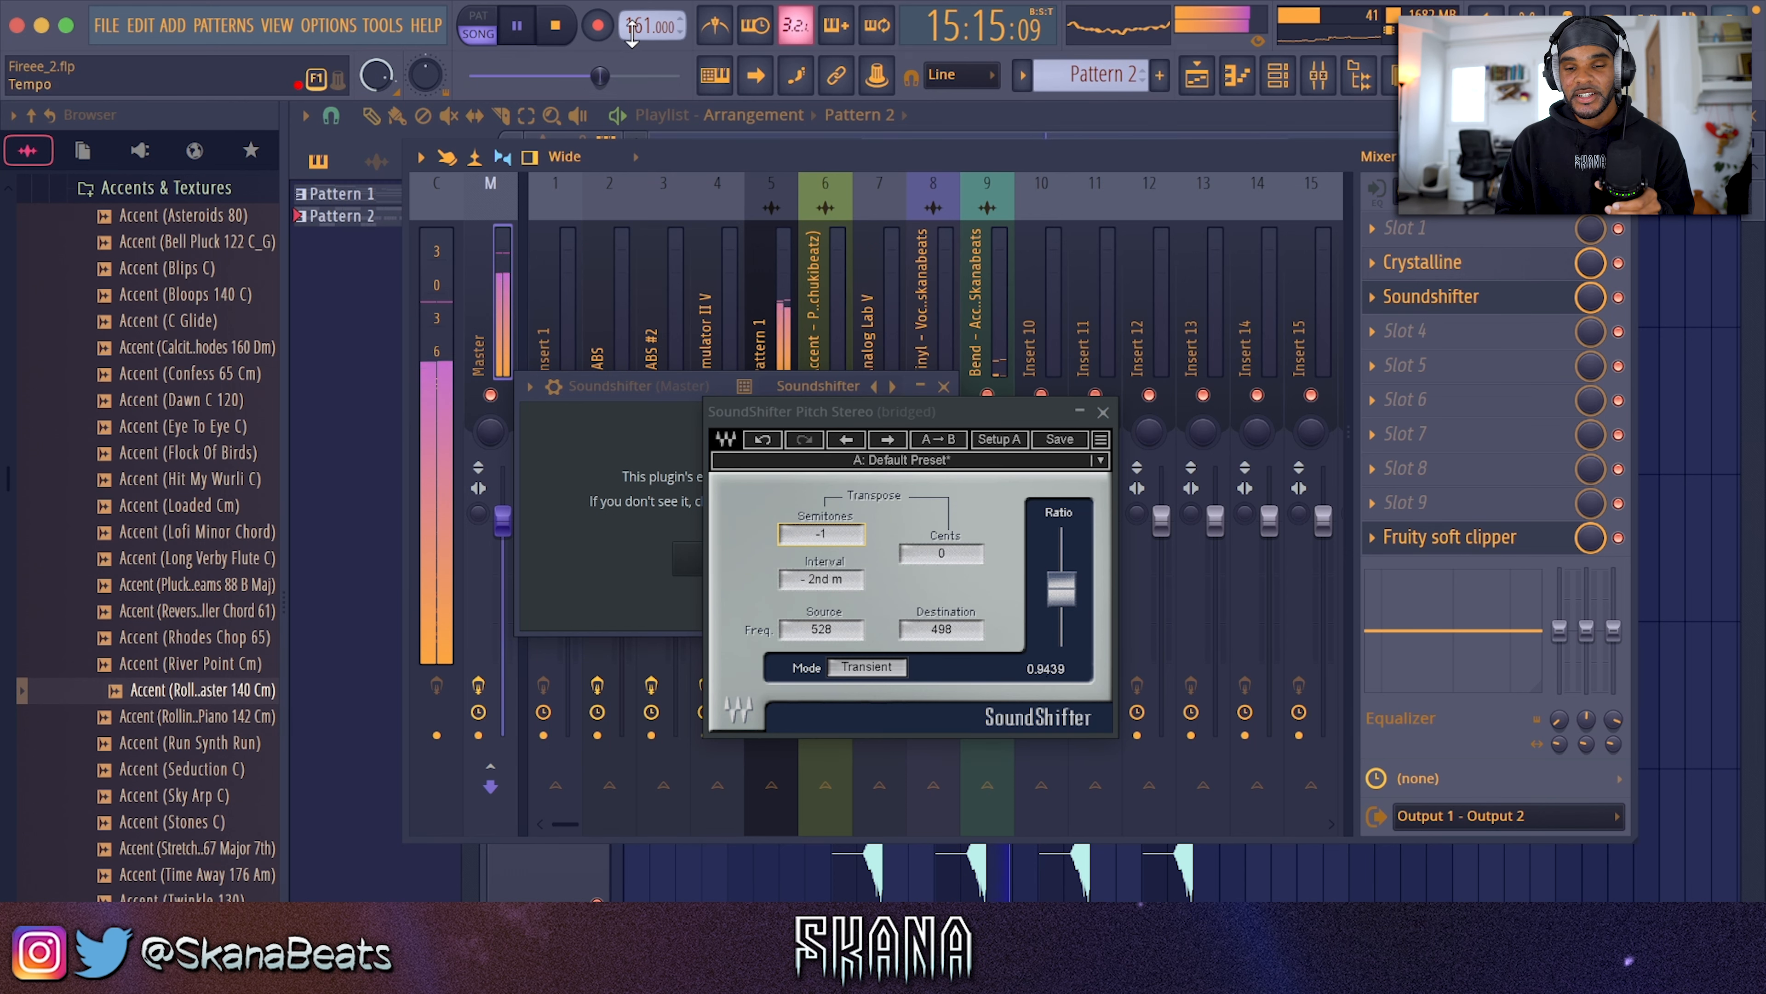
scroll(651, 25, up, 1)
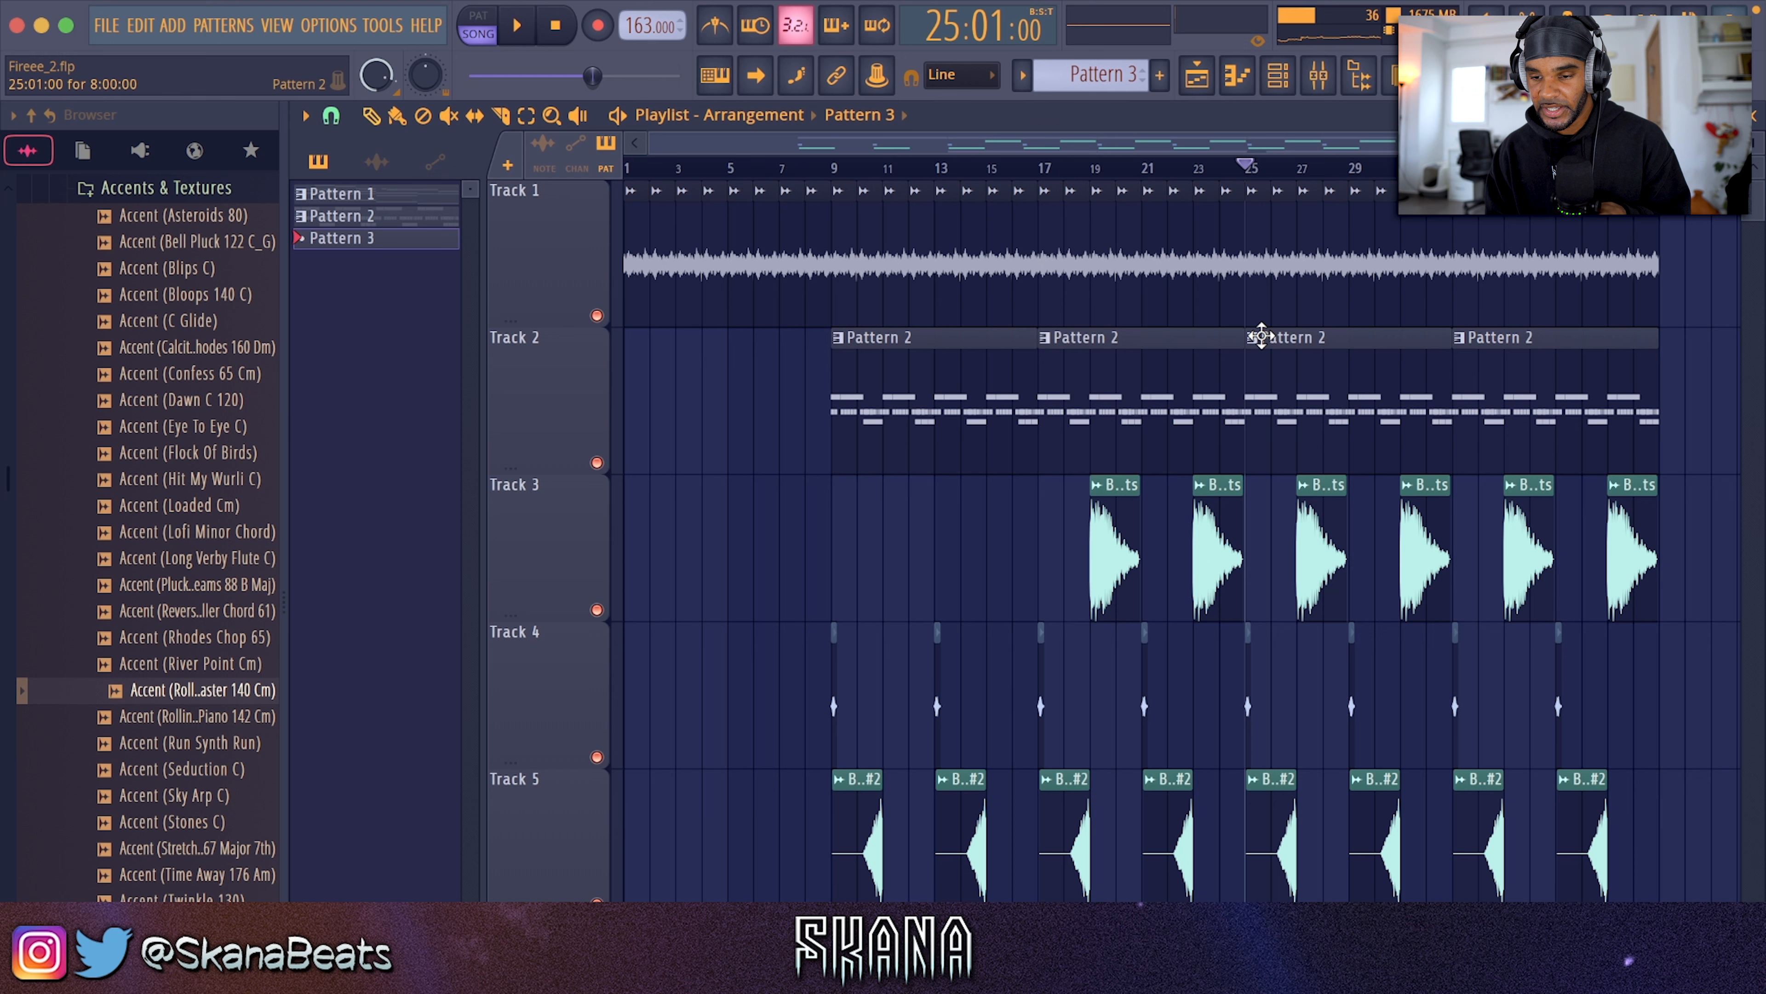
Make the Track 2 clip at bar 25 unique as Pattern 3 and fill its HH channel every two steps
click(1253, 337)
click(1302, 502)
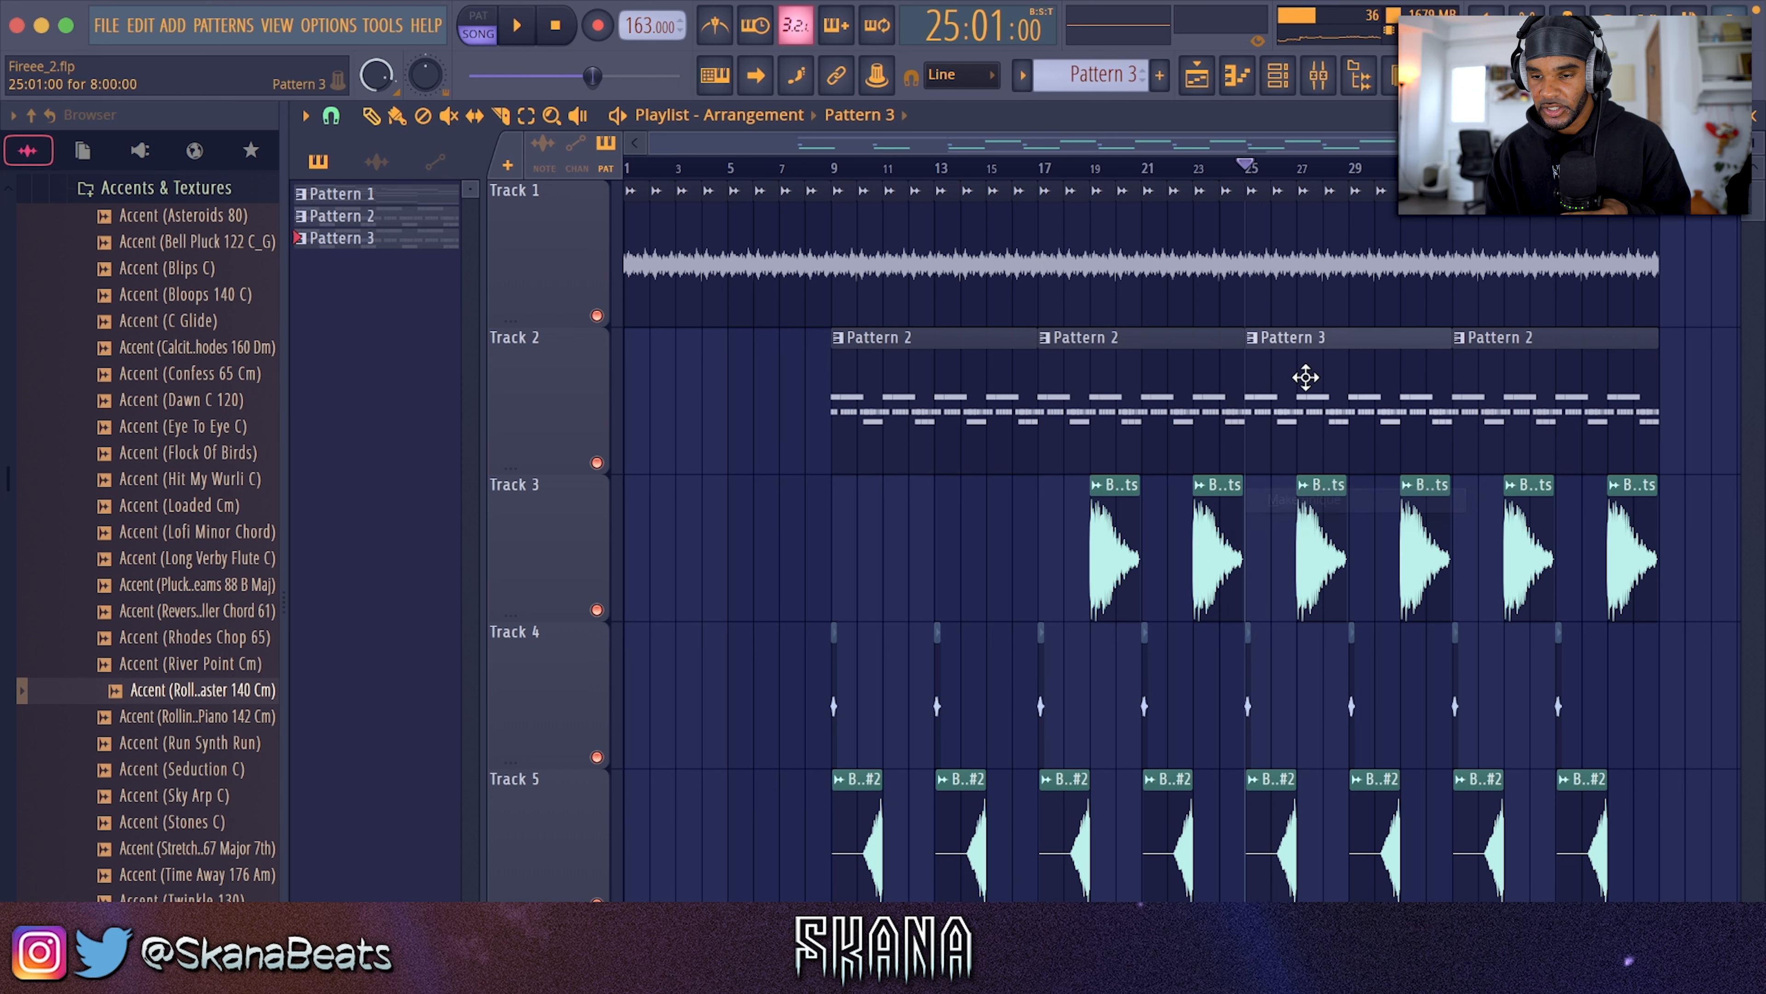
click(1278, 75)
right_click(761, 394)
click(1023, 472)
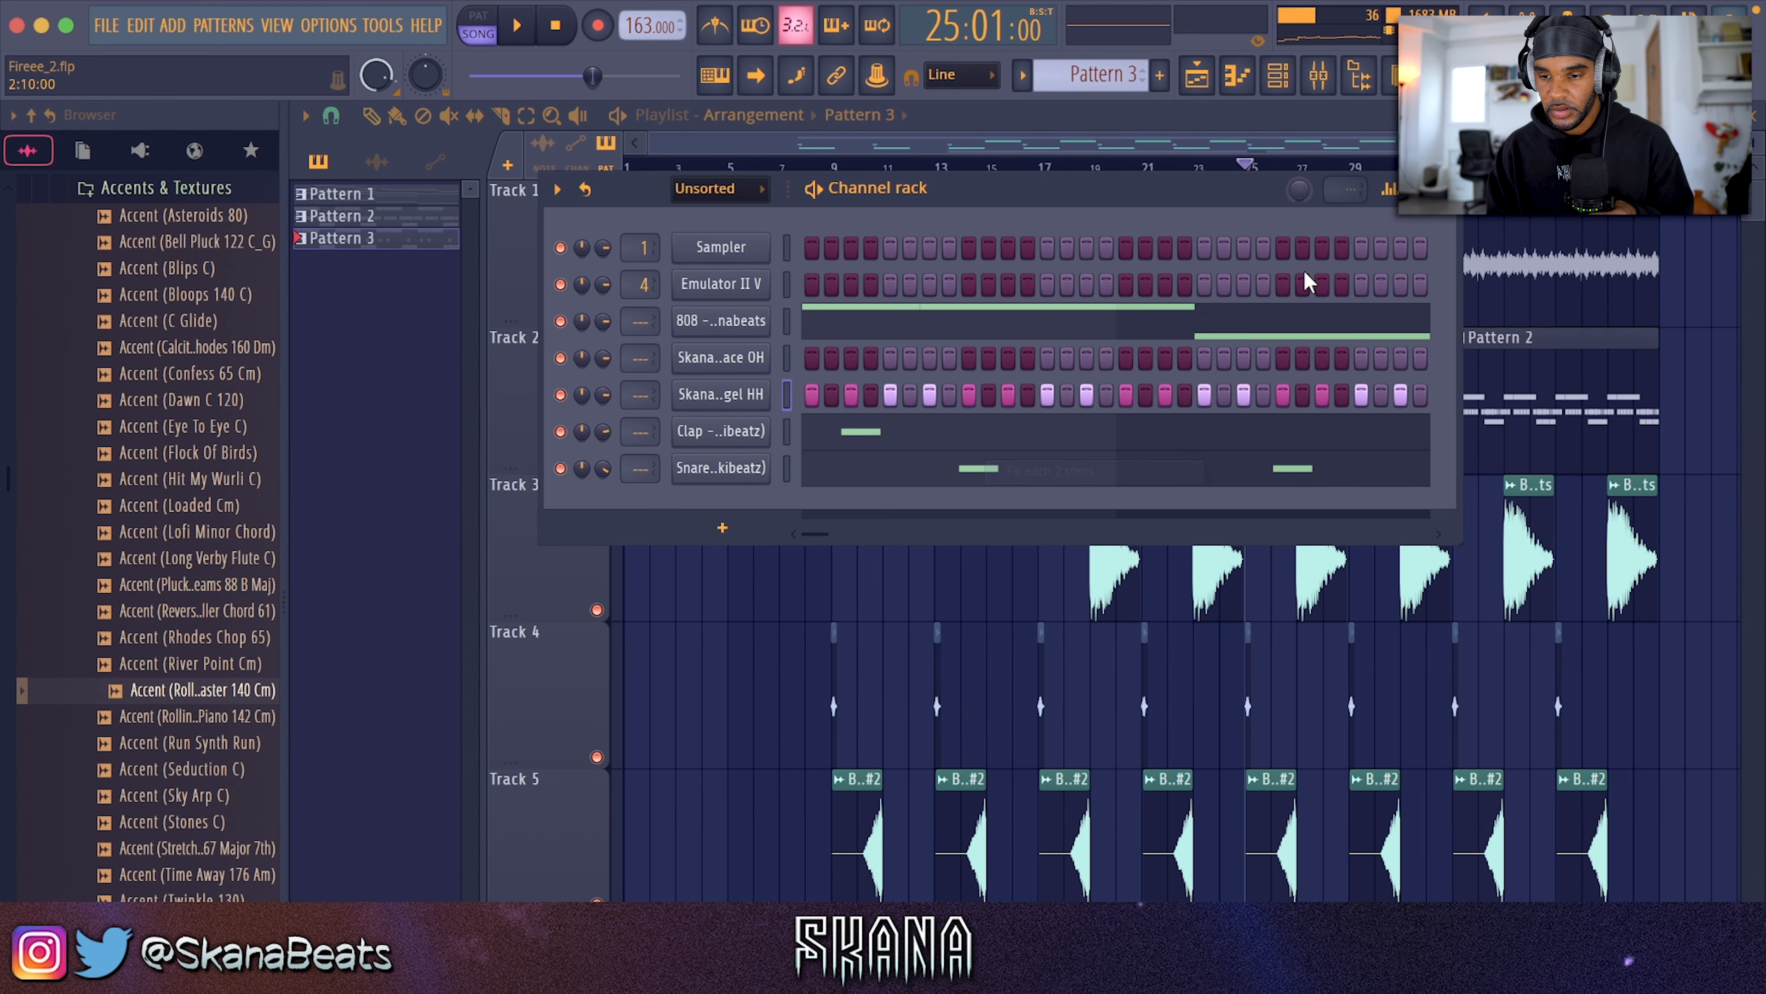
Trim the end of the Pattern 2 clip to about the middle of bar 24 and play the transition into Pattern 3
click(1243, 167)
scroll(1292, 385, up, 3)
drag(1286, 384, 1239, 385)
key(space)
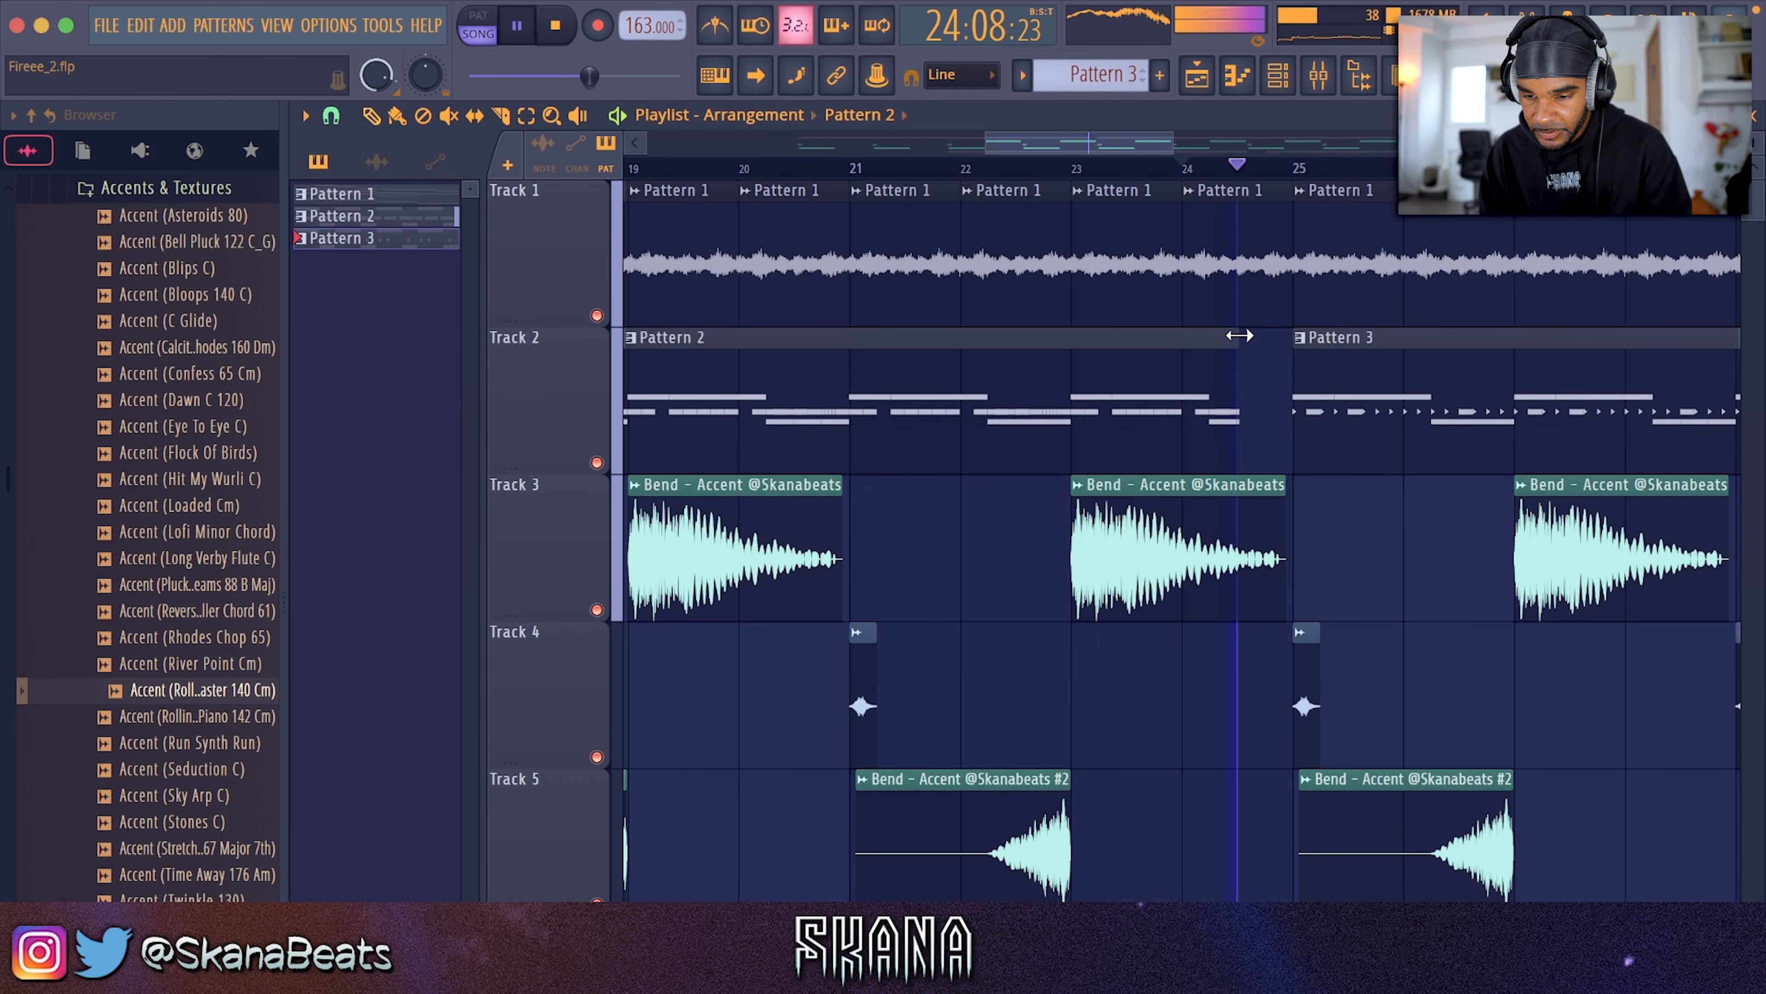
scroll(1391, 518, down, 5)
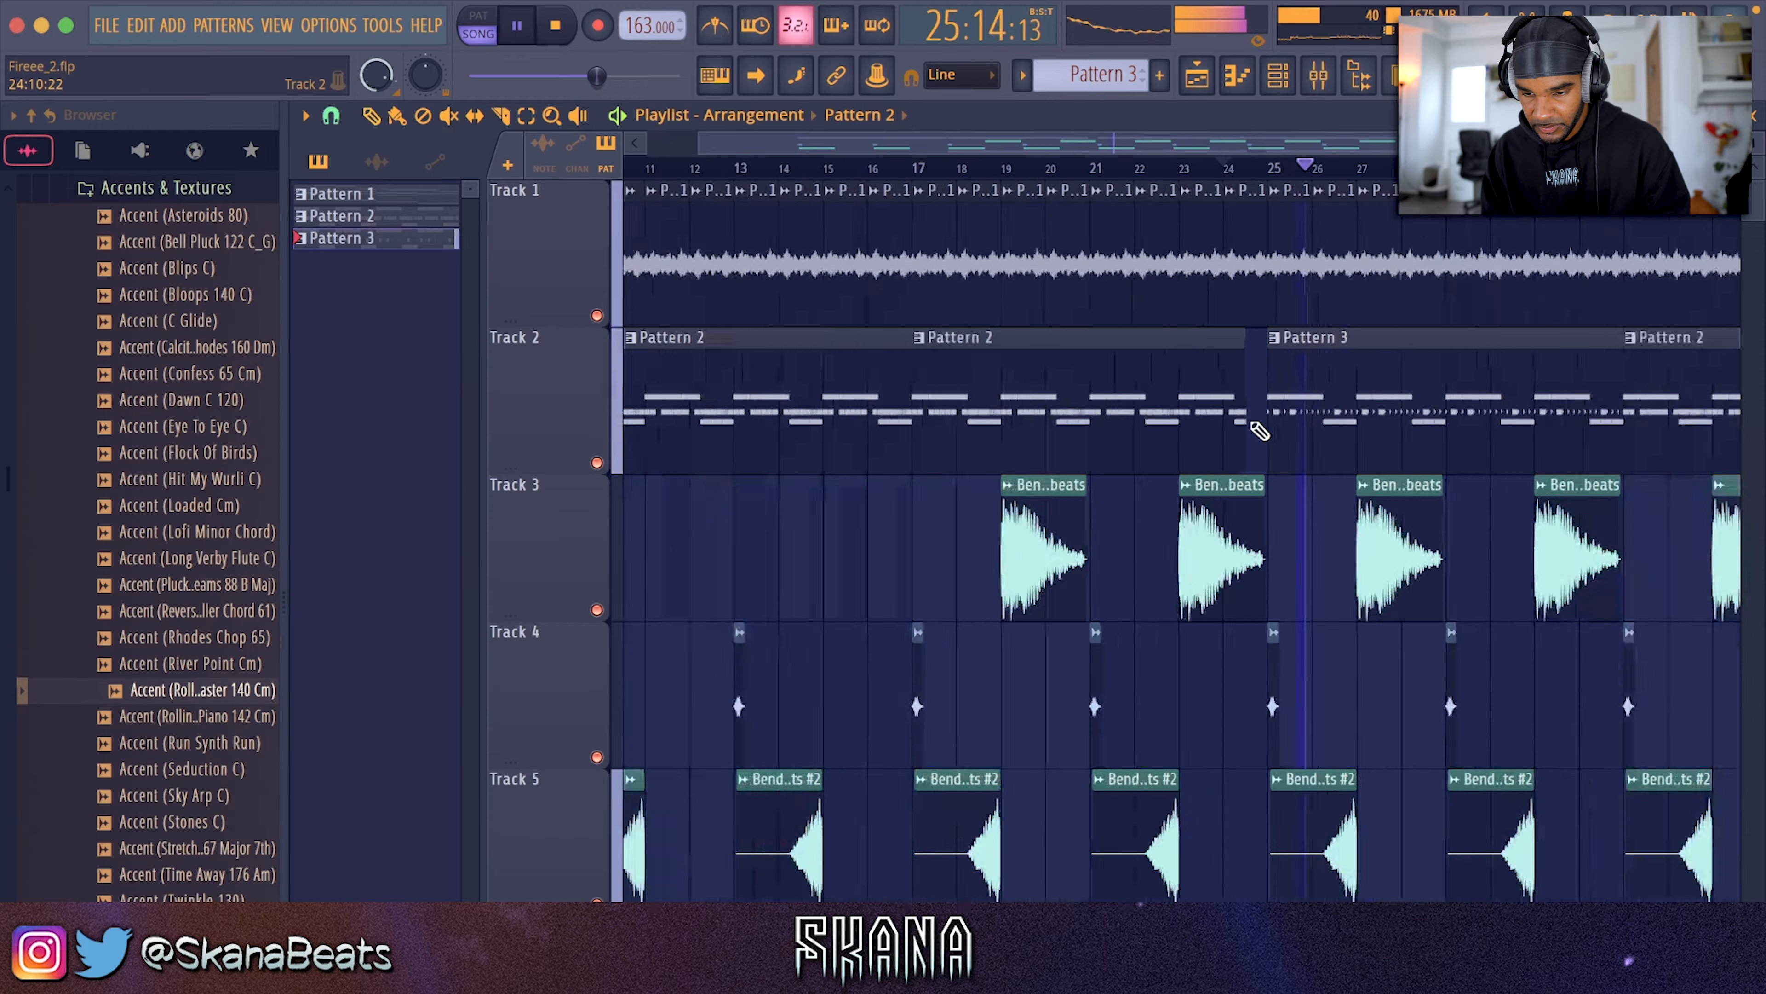
scroll(1252, 626, up, 3)
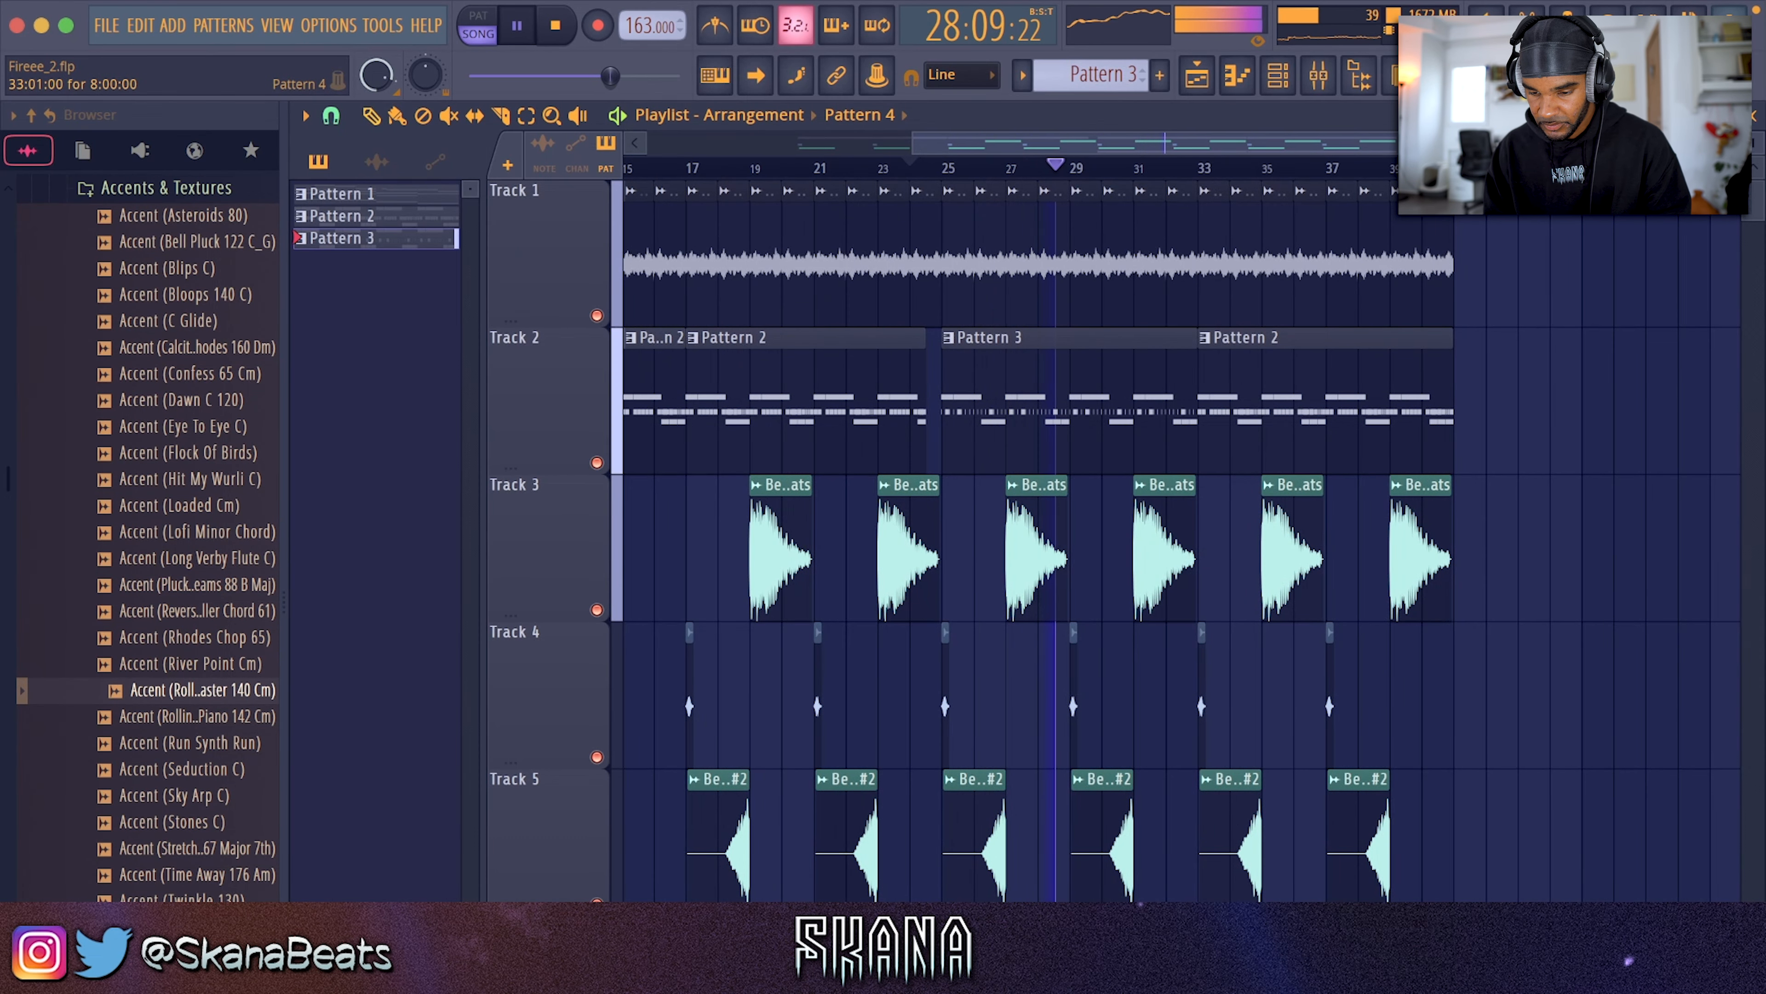
Create Pattern 4 and try the Master track's Soundshifter at -2 semitones
key(F4)
click(1326, 82)
click(1436, 300)
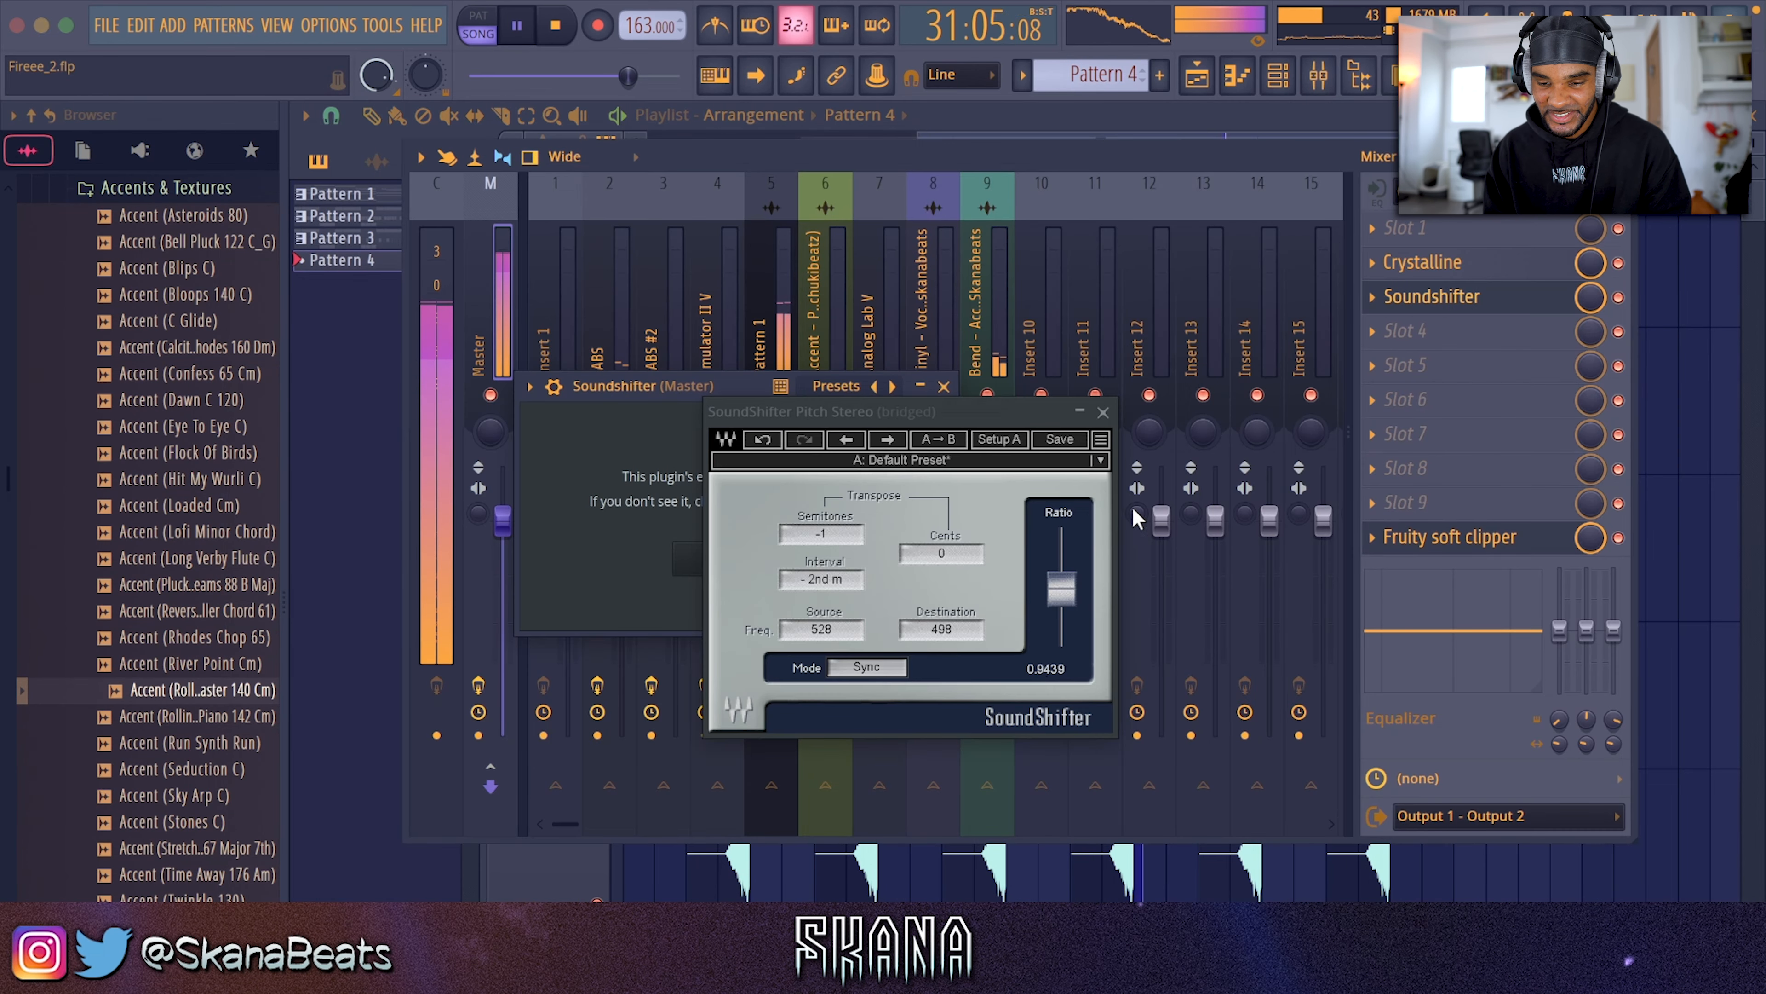
click(822, 535)
drag(823, 536, 823, 546)
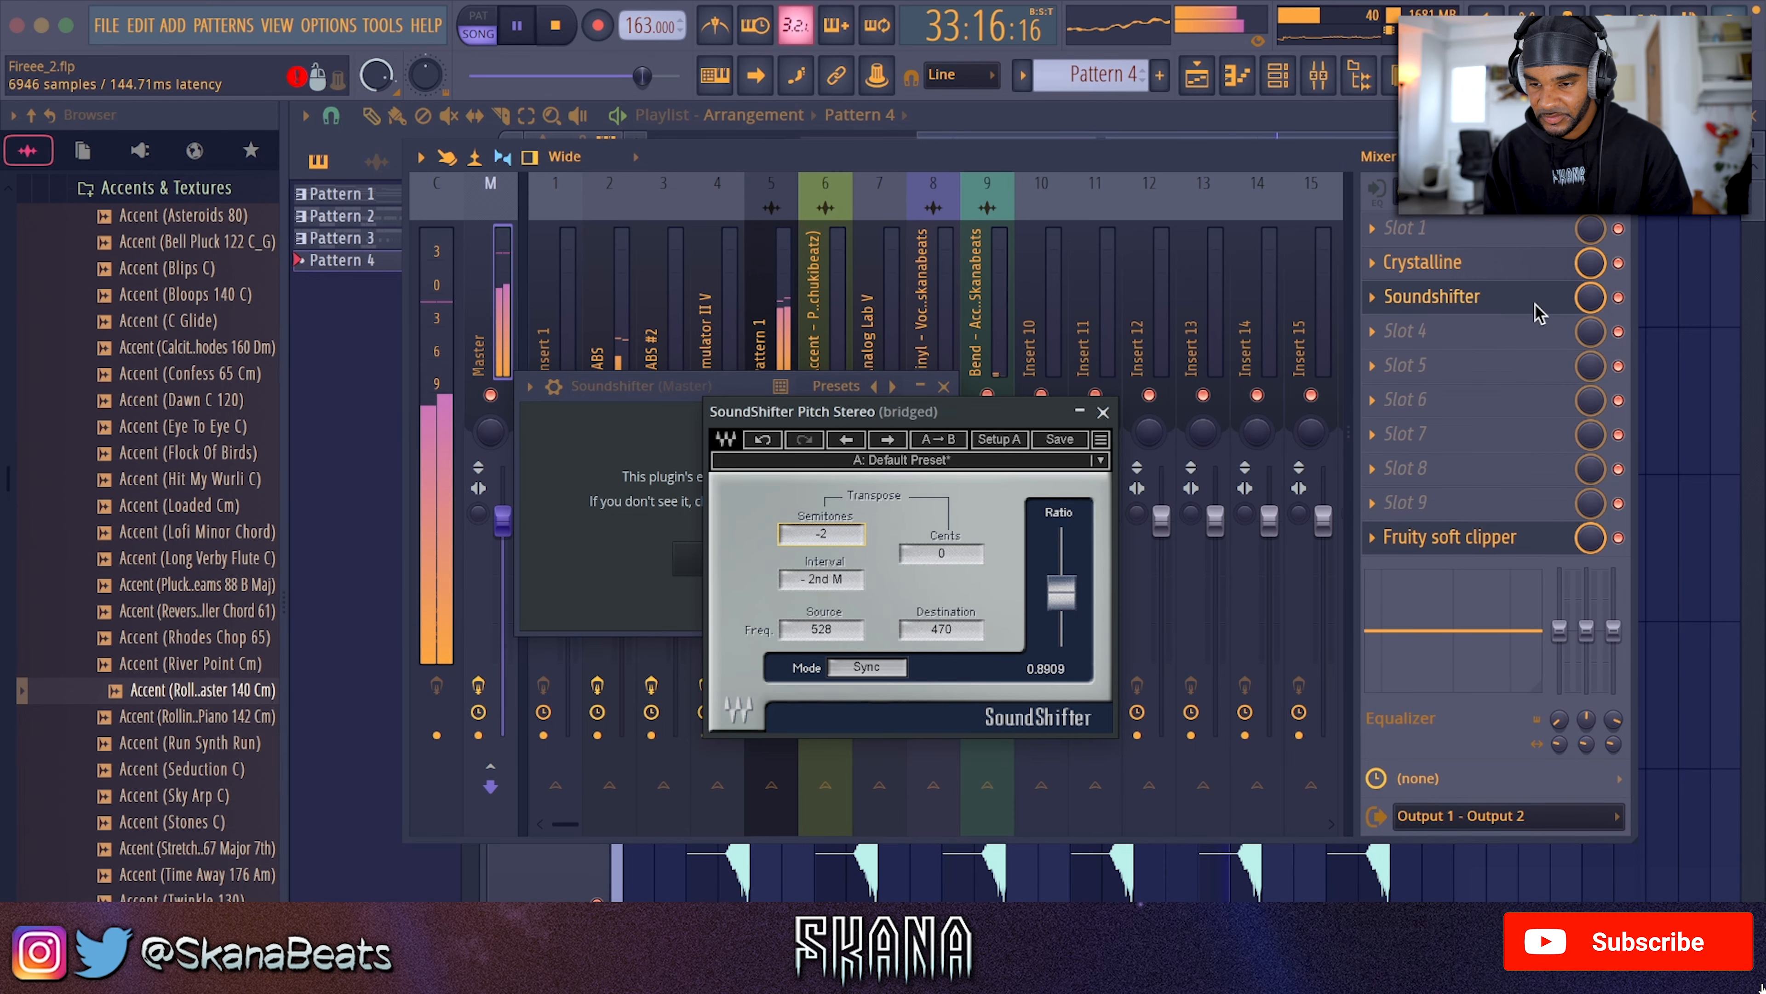
Open Crystalline on the Master track, set Soundshifter to 1 semitone and close the Soundshifter window
click(1496, 278)
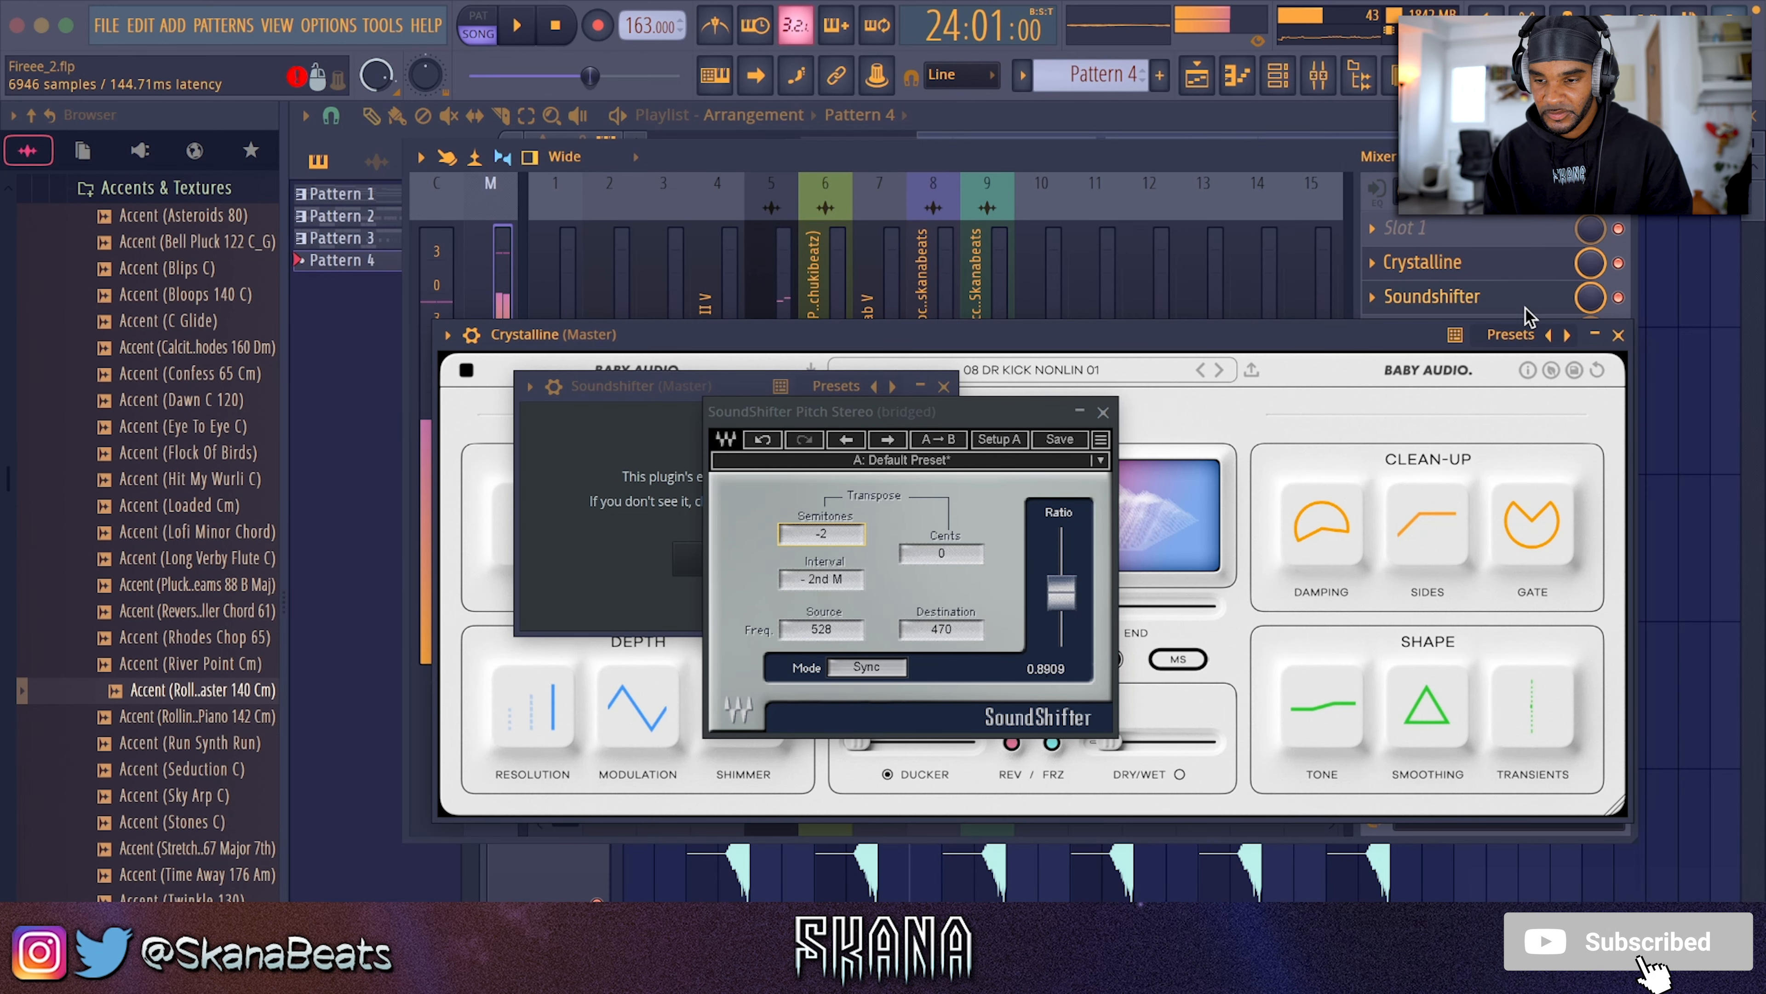
drag(823, 535, 823, 506)
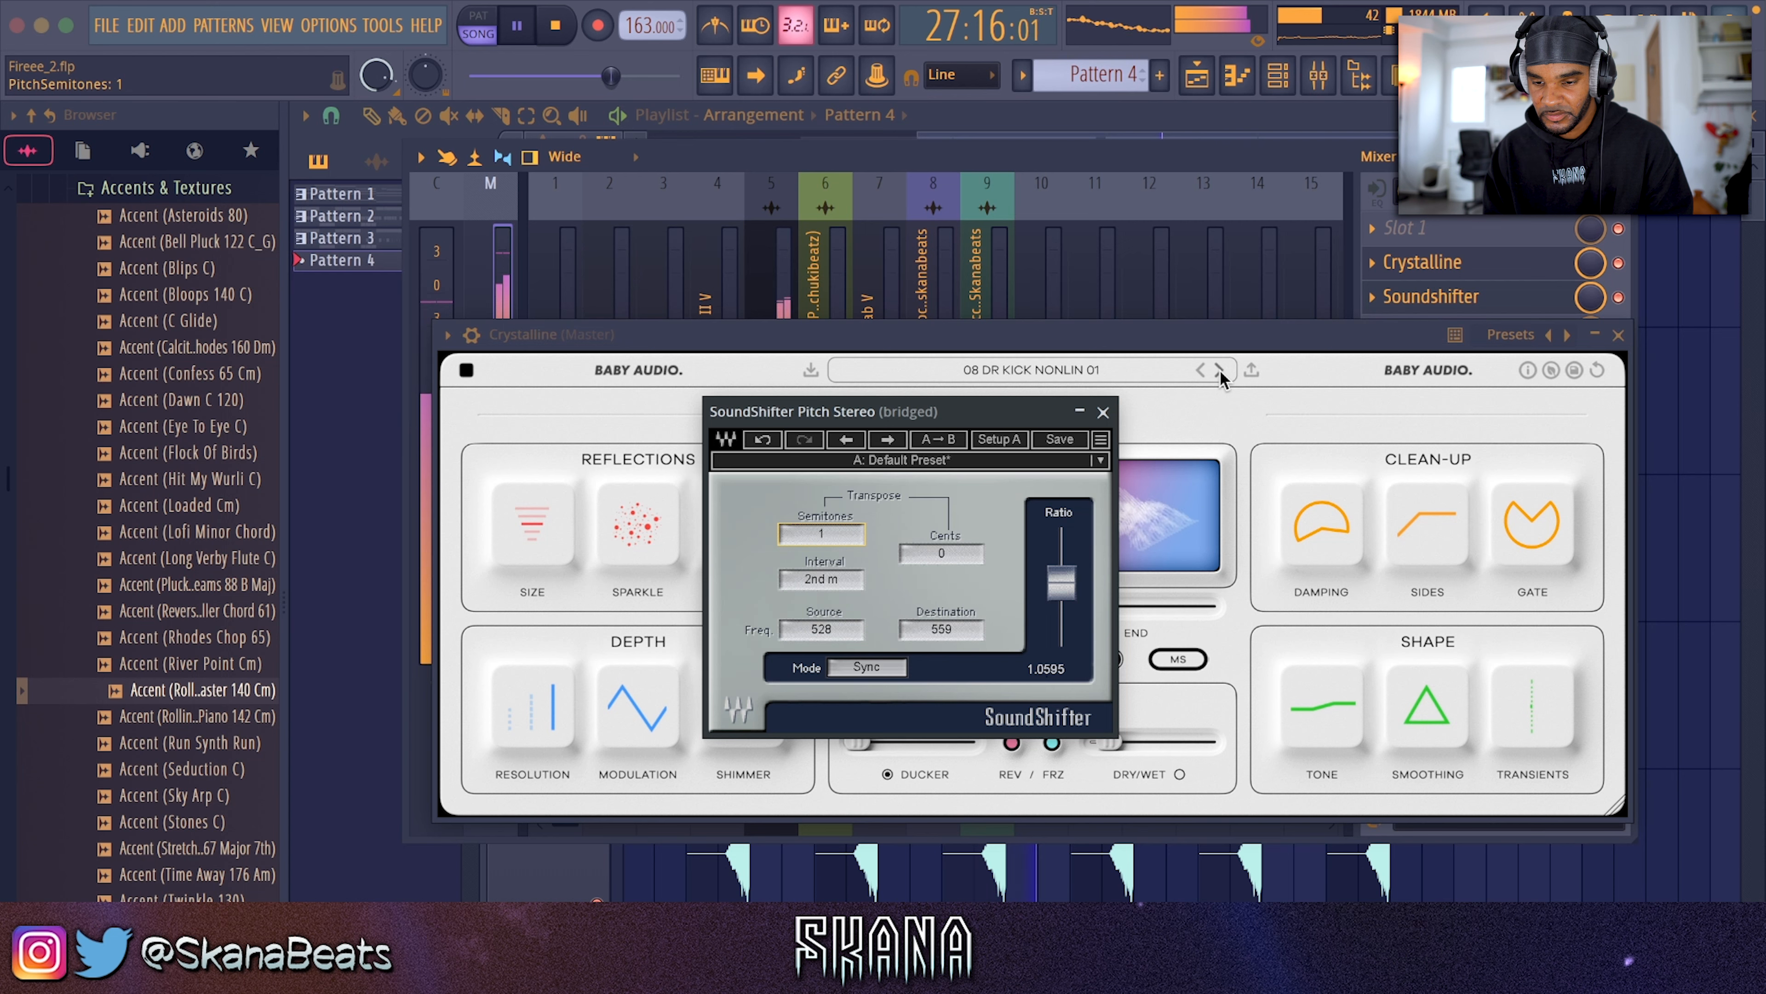
click(1103, 412)
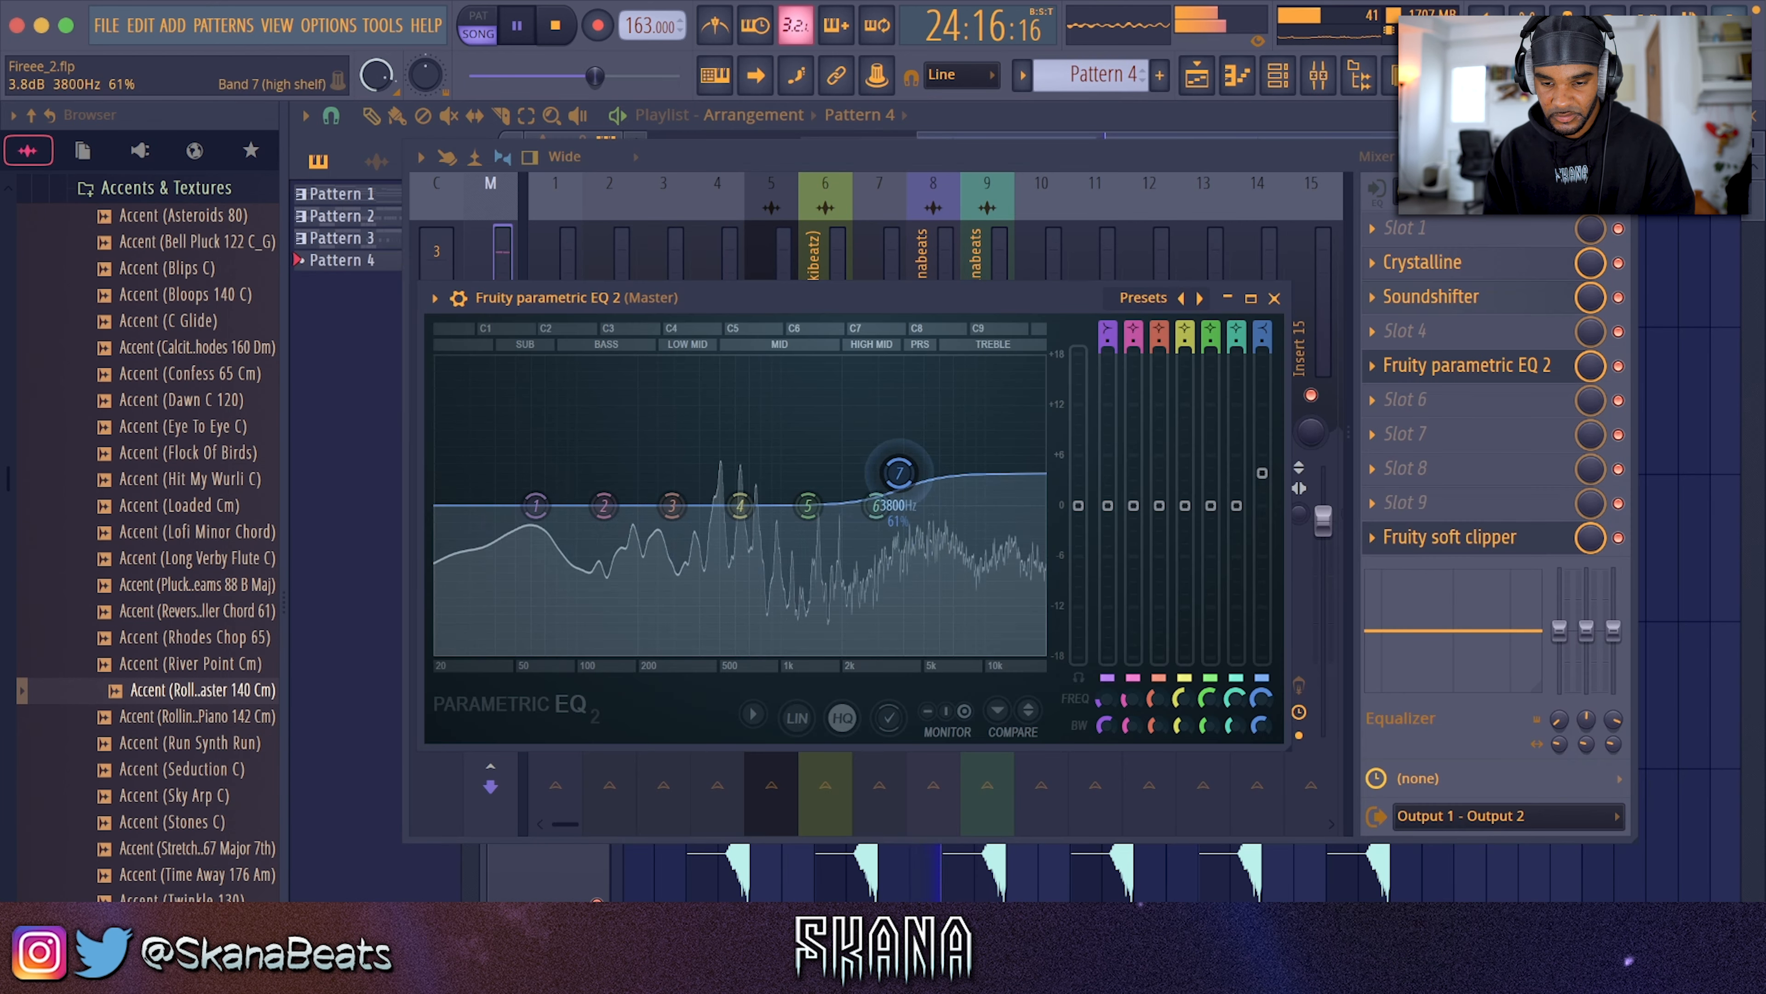
Shape the Master's Fruity Parametric EQ 2 by boosting bands 5 and 2 and lowering the band 7 high shelf to about flat
drag(808, 506, 737, 481)
drag(909, 476, 914, 509)
drag(604, 506, 557, 480)
drag(737, 481, 769, 483)
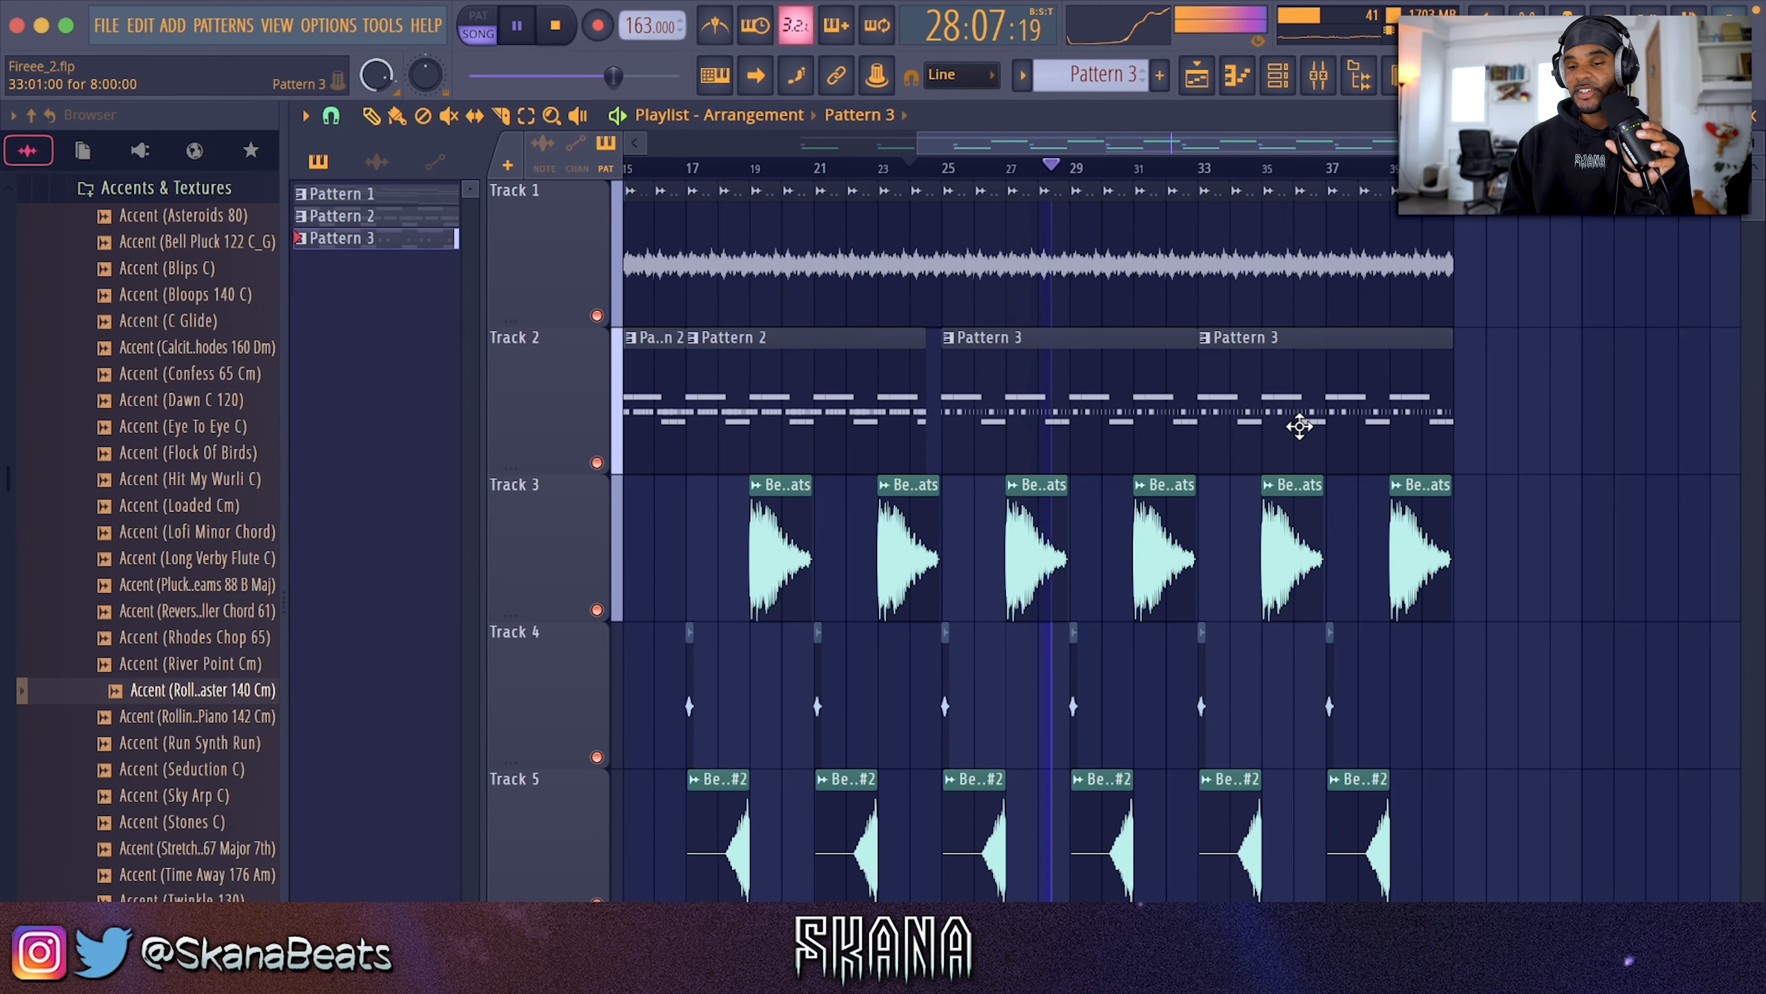
Open the channel rack for Pattern 3
click(1280, 75)
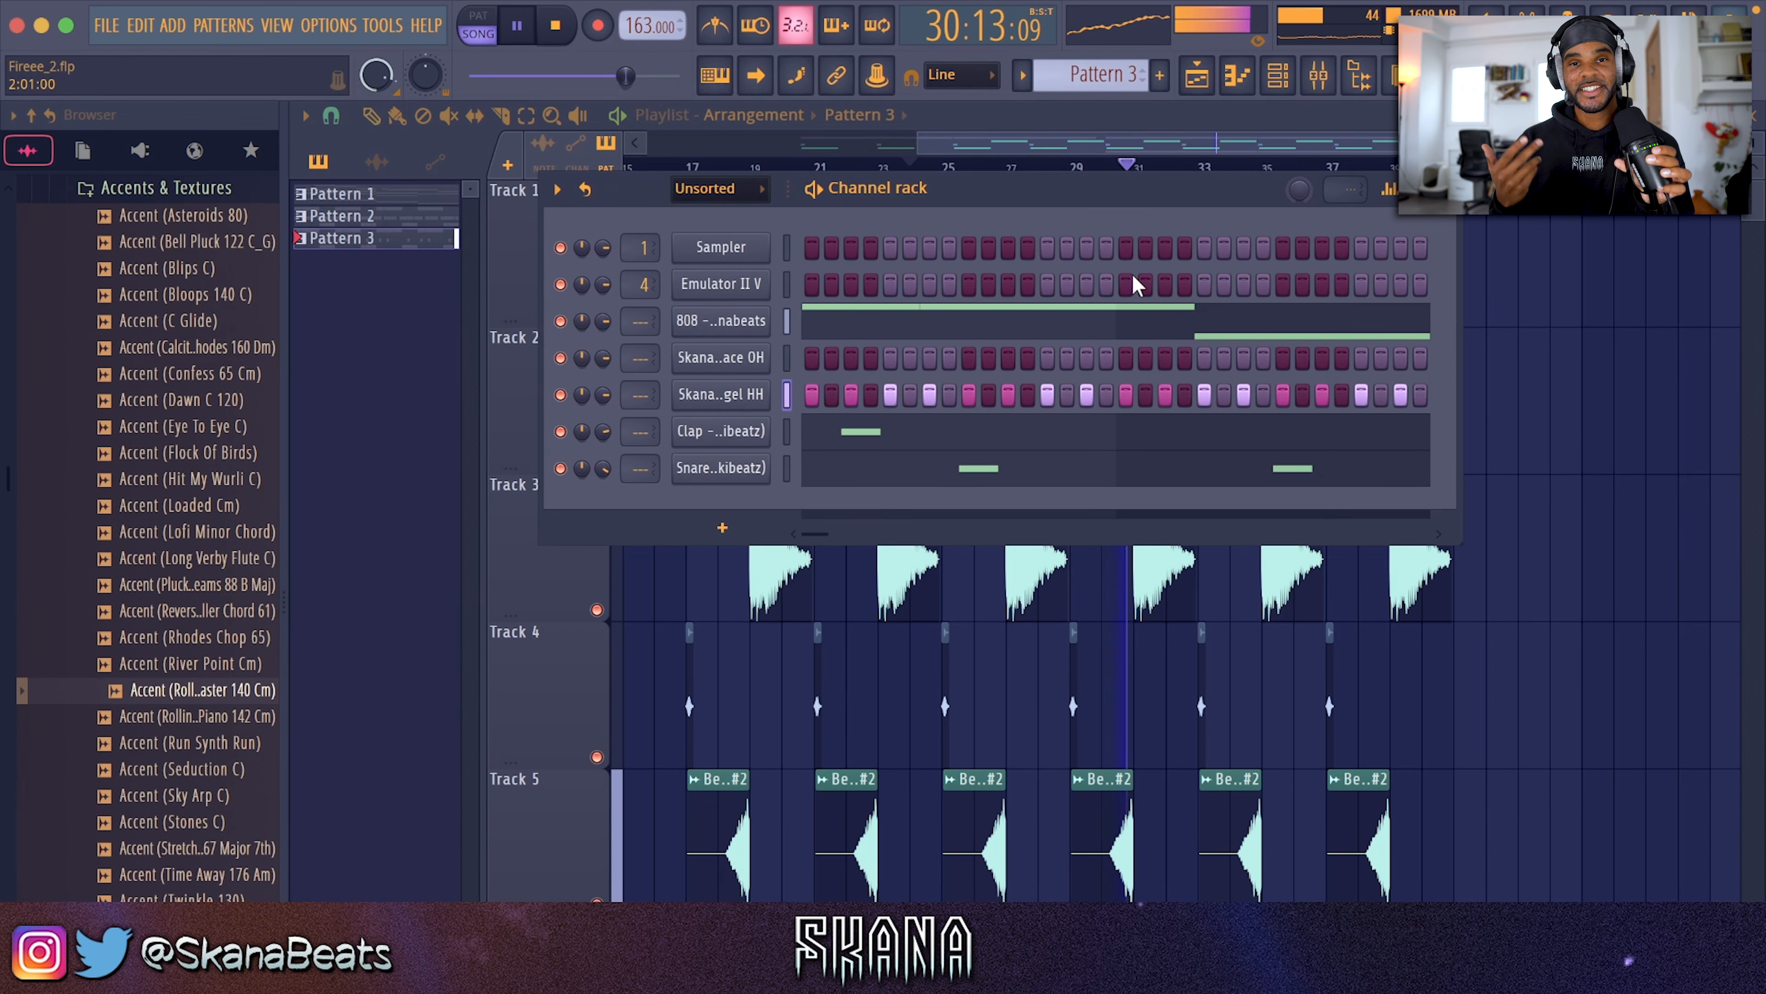